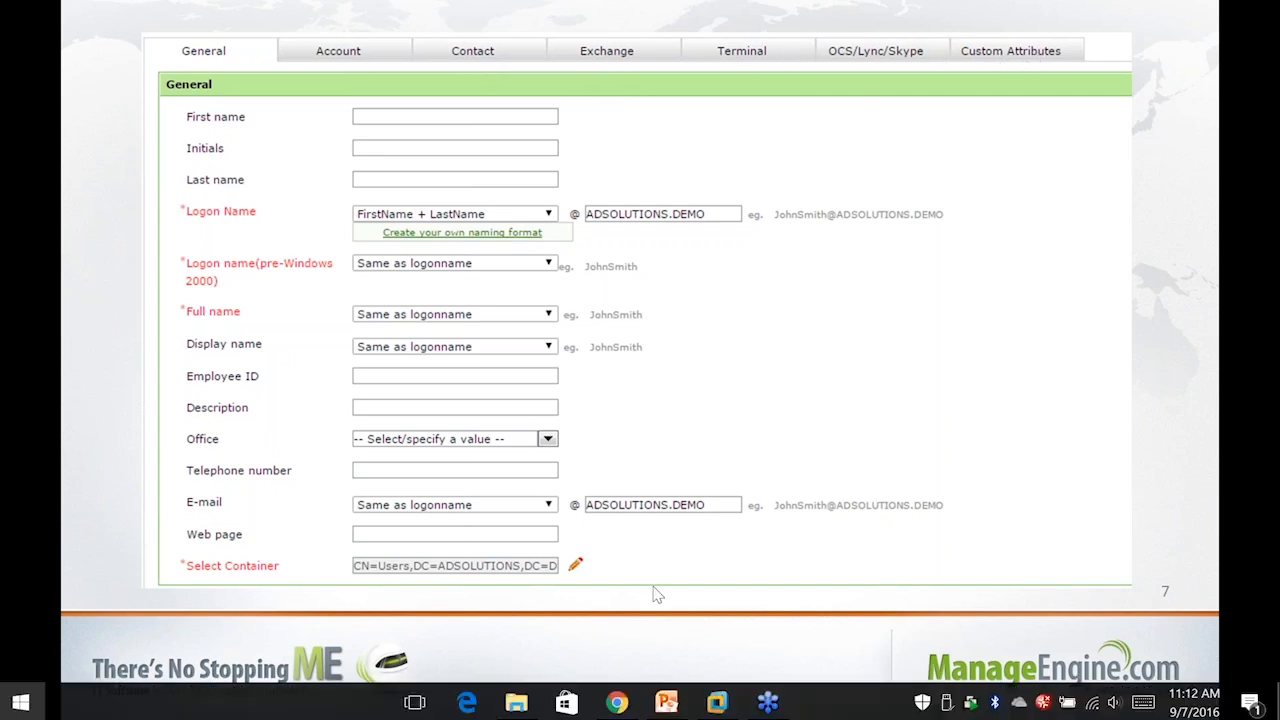
Switch to the Windows Server 2008 R2 virtual machine and sign in to AD Mgmt in ADManager Plus with the prefilled admin account
{"action": "key", "text": "super"}
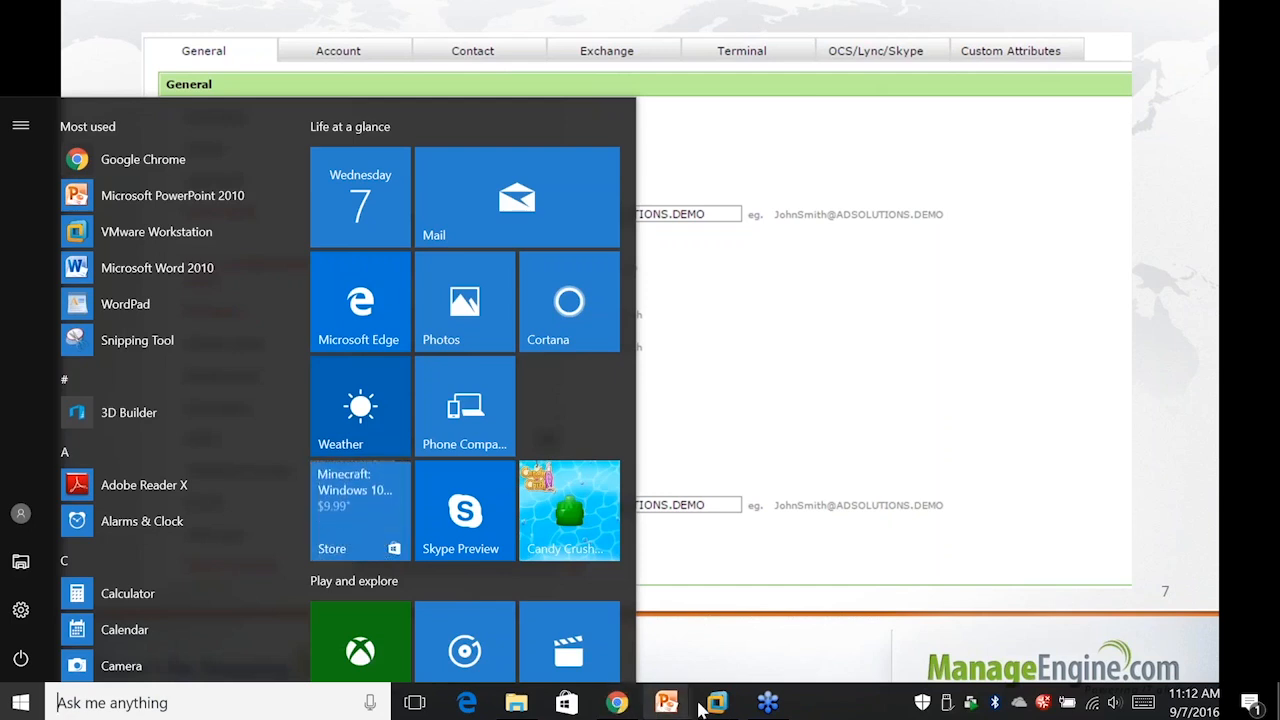
{"action": "mouse_move", "coordinate": [717, 706]}
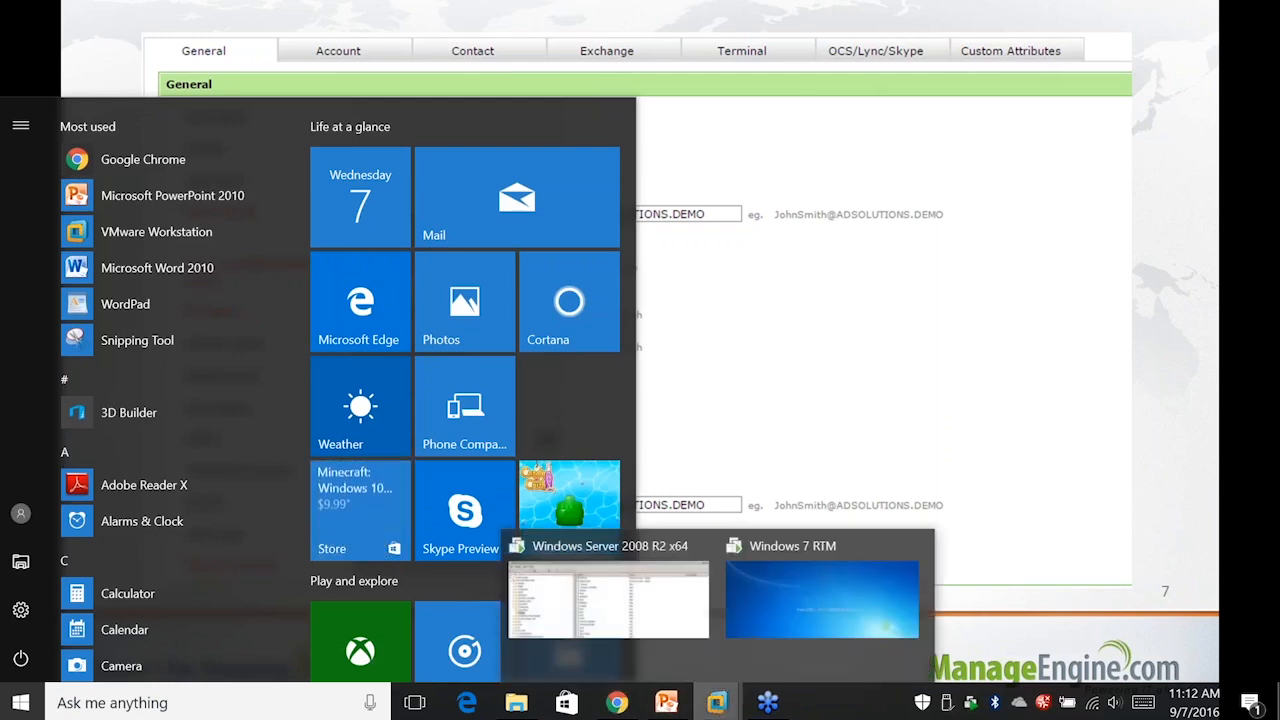
{"action": "left_click", "coordinate": [674, 597]}
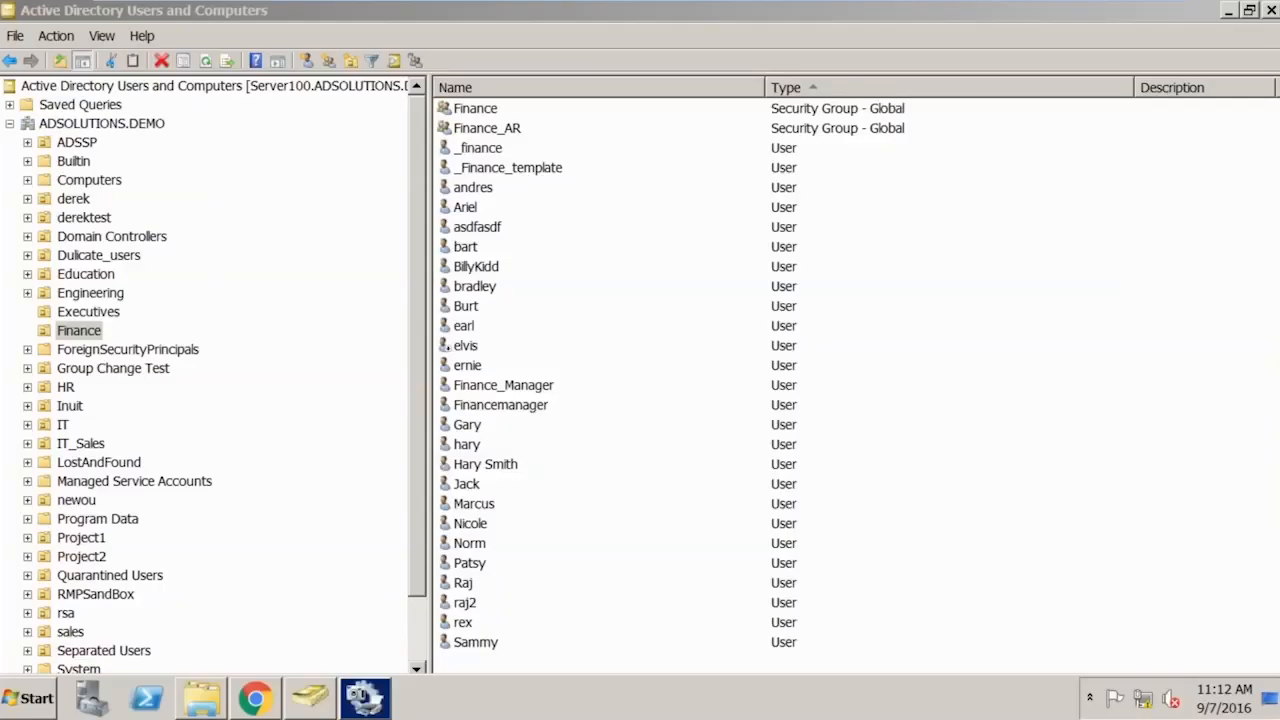
{"action": "left_click", "coordinate": [256, 700]}
{"action": "left_click", "coordinate": [146, 137]}
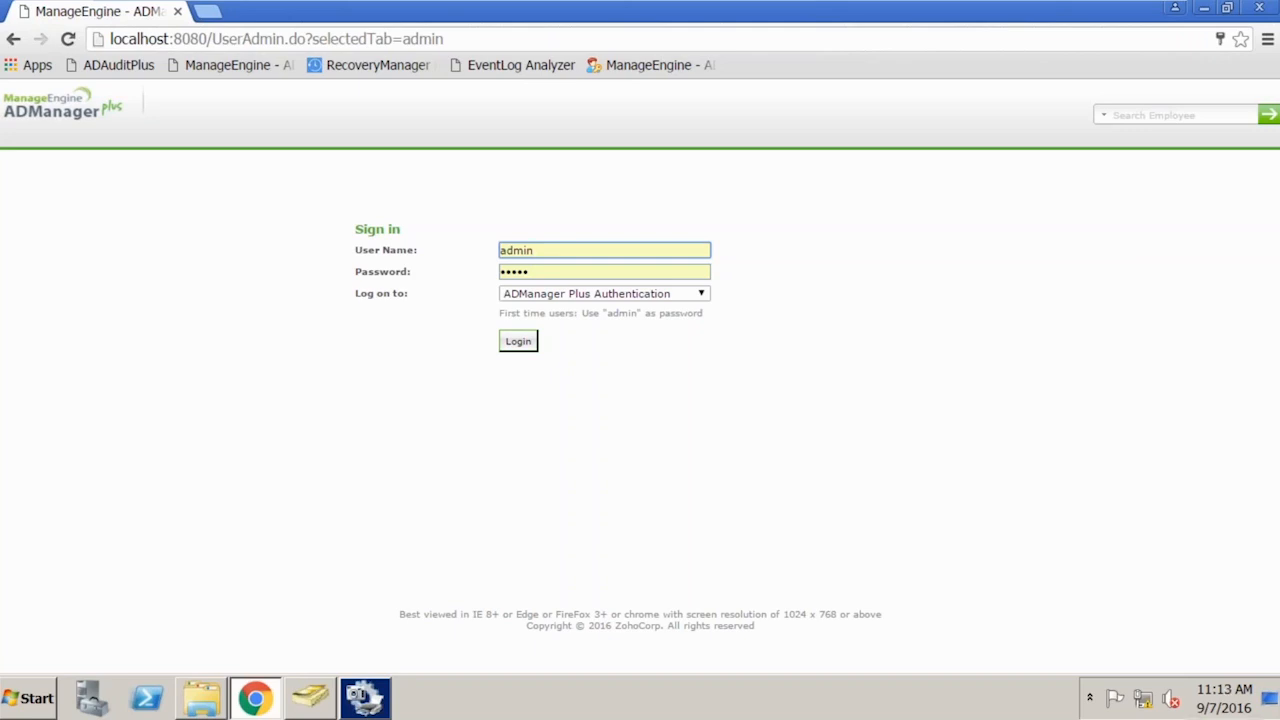
{"action": "left_click", "coordinate": [520, 342]}
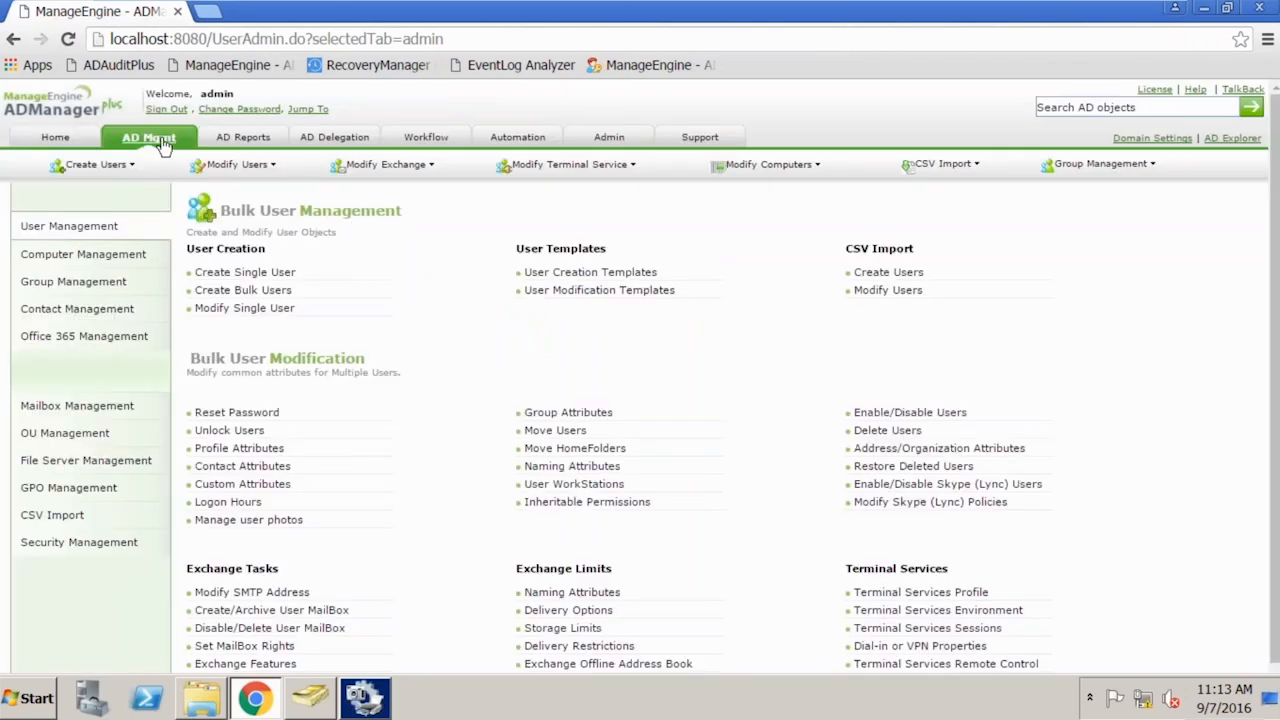
Open the Finance user creation template and view its General attributes
{"action": "left_click", "coordinate": [588, 274]}
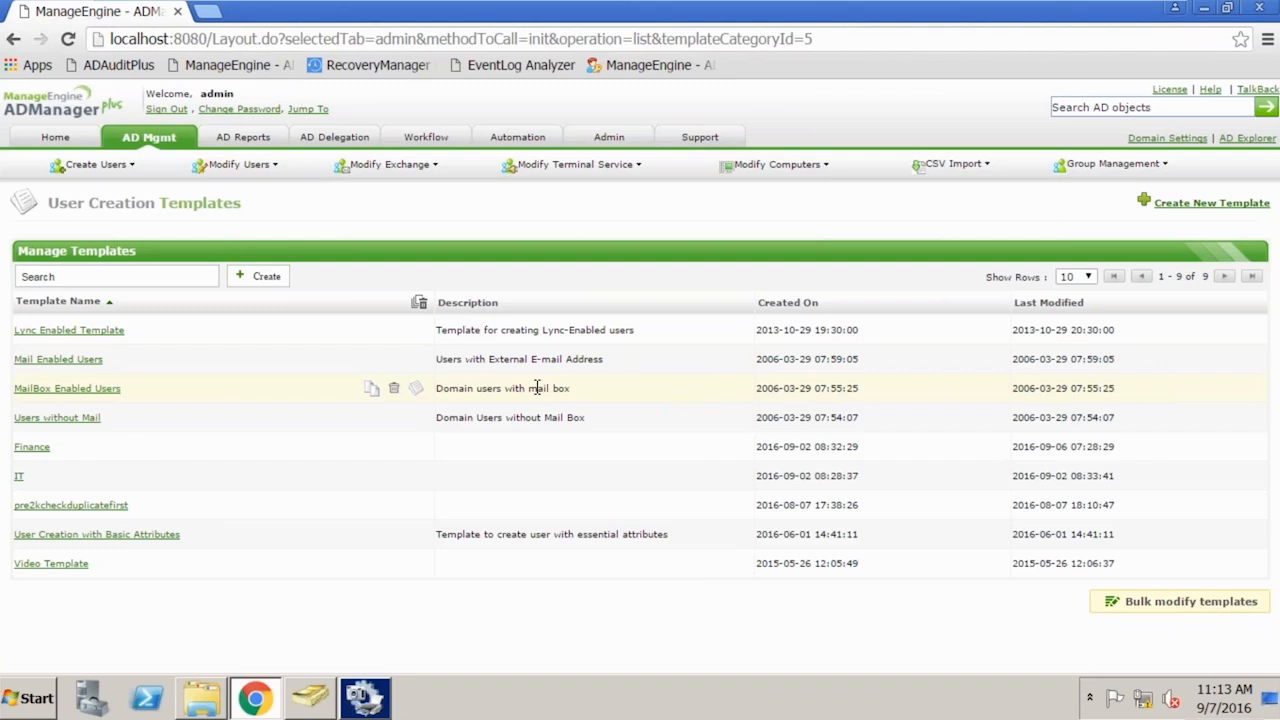
{"action": "left_click", "coordinate": [34, 447]}
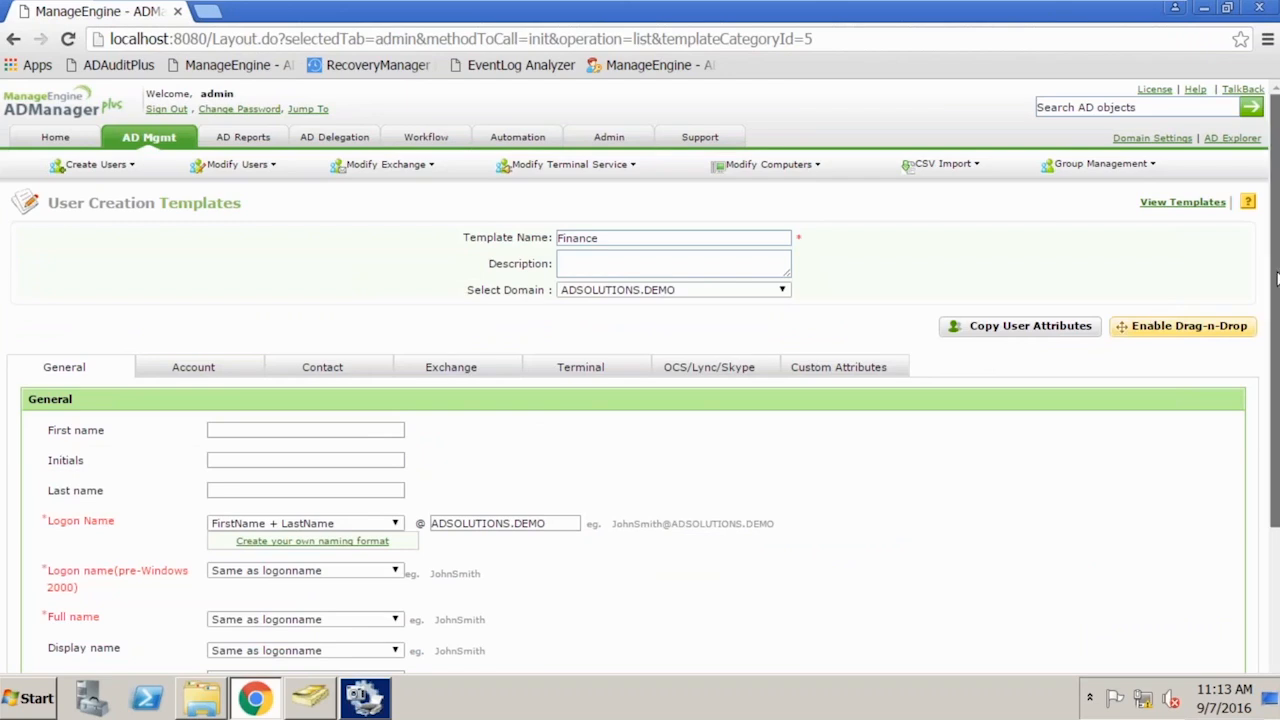
{"action": "left_click_drag", "start_coordinate": [1276, 280], "coordinate": [1258, 442]}
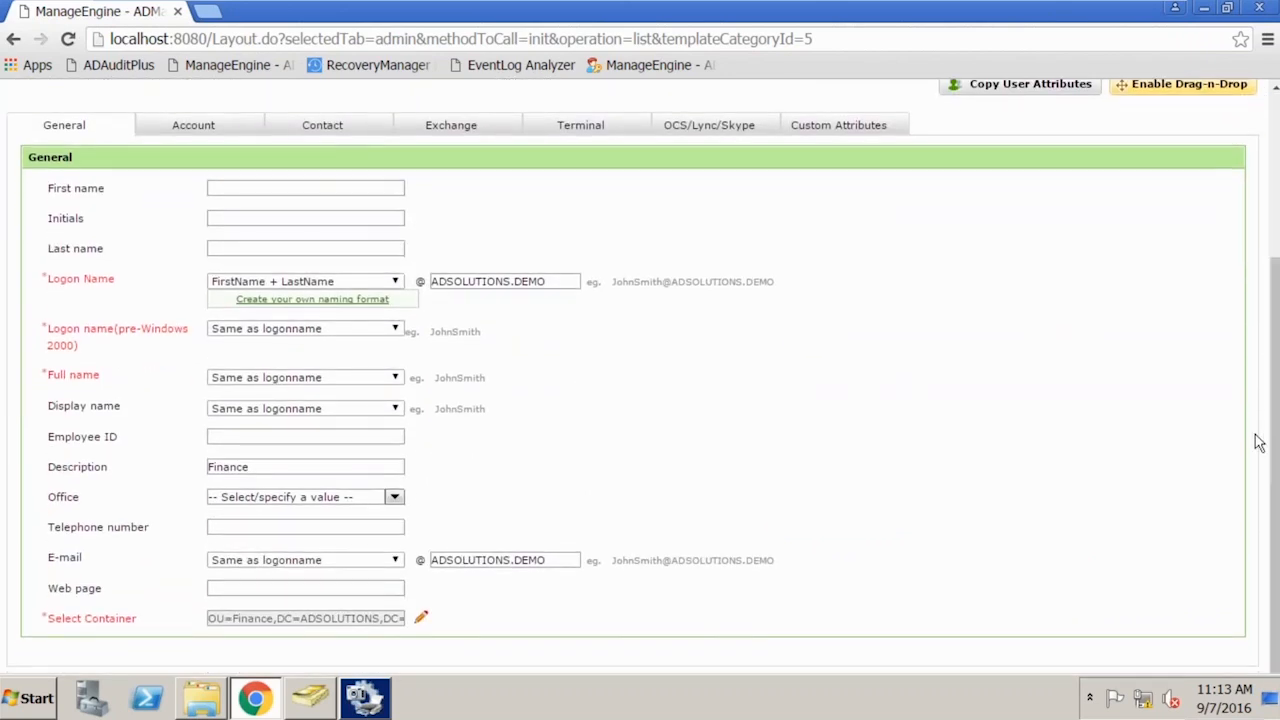
Review the Finance template's Account, Contact, Exchange and Custom Attributes settings, previewing MailBox Enabled User but leaving Exchange on No Mail
{"action": "left_click", "coordinate": [189, 128]}
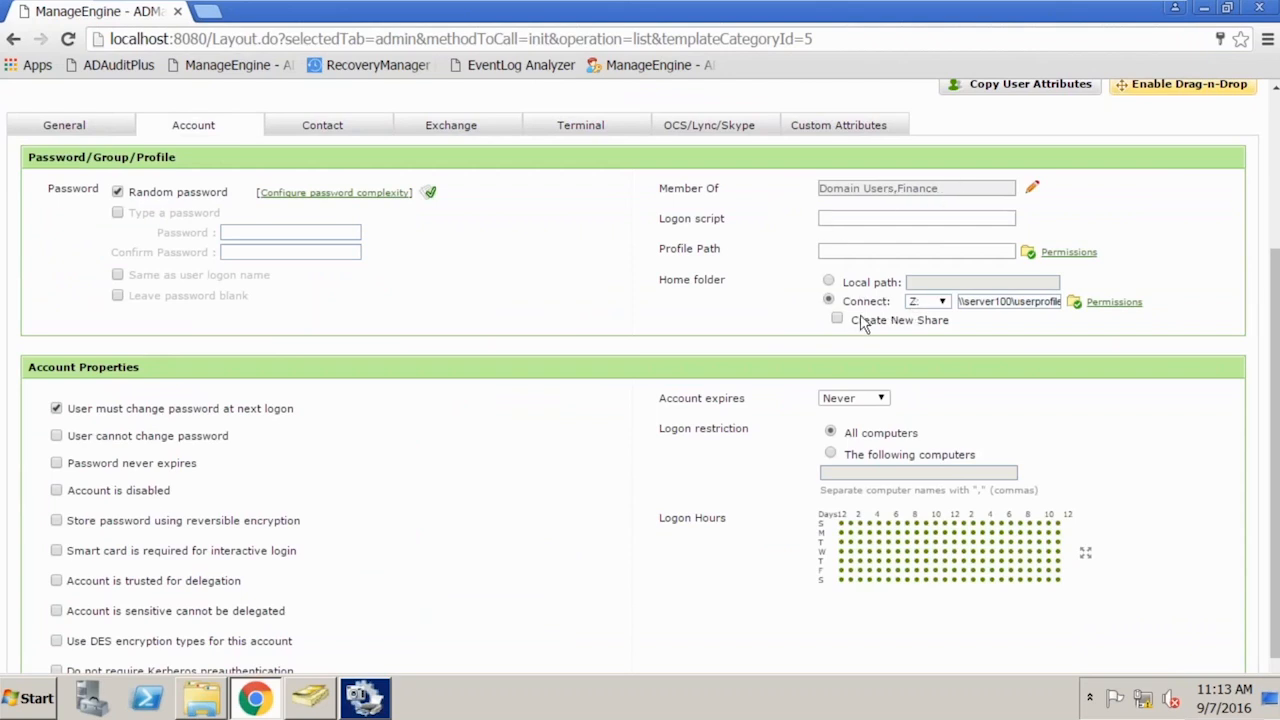
{"action": "left_click", "coordinate": [340, 133]}
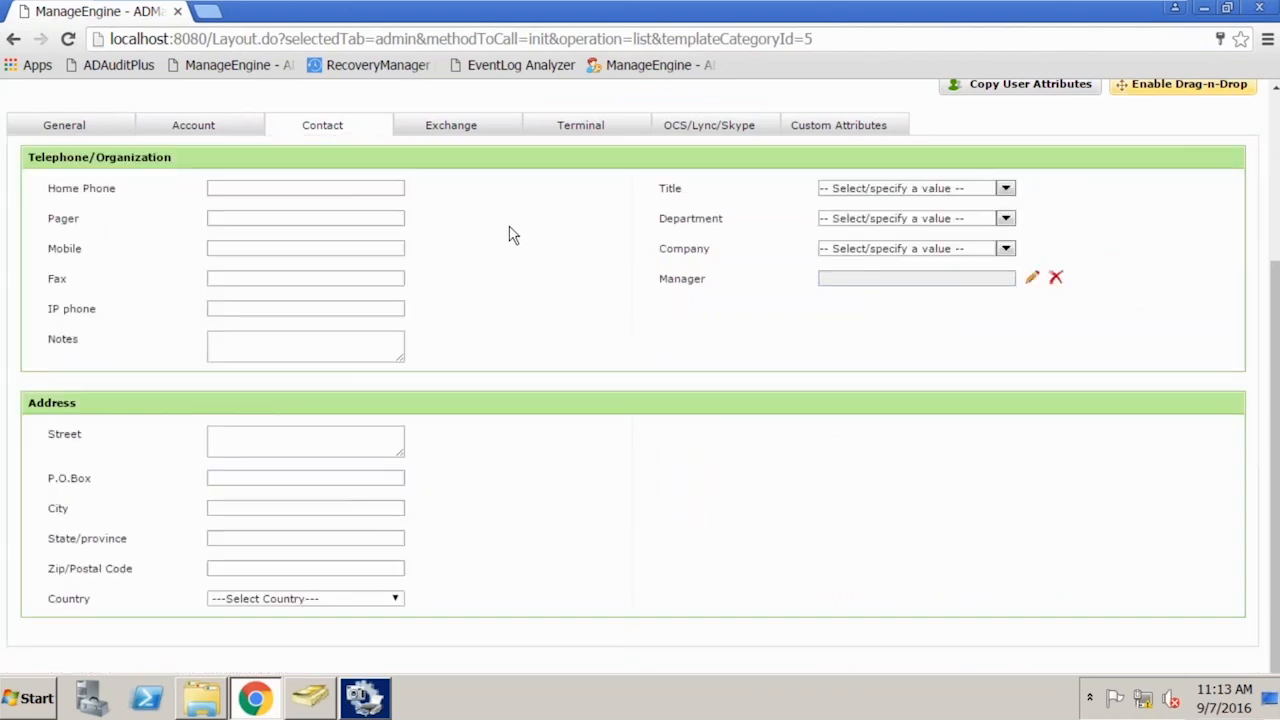
{"action": "left_click", "coordinate": [458, 130]}
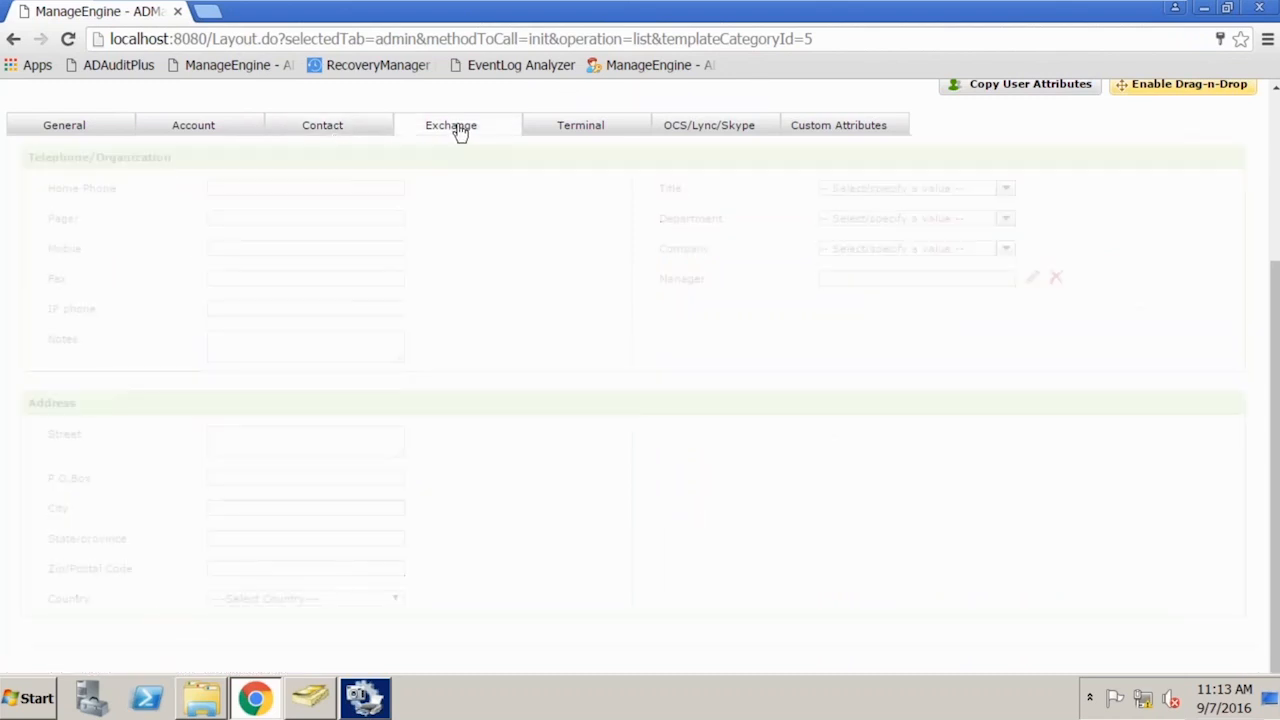
{"action": "left_click", "coordinate": [451, 412]}
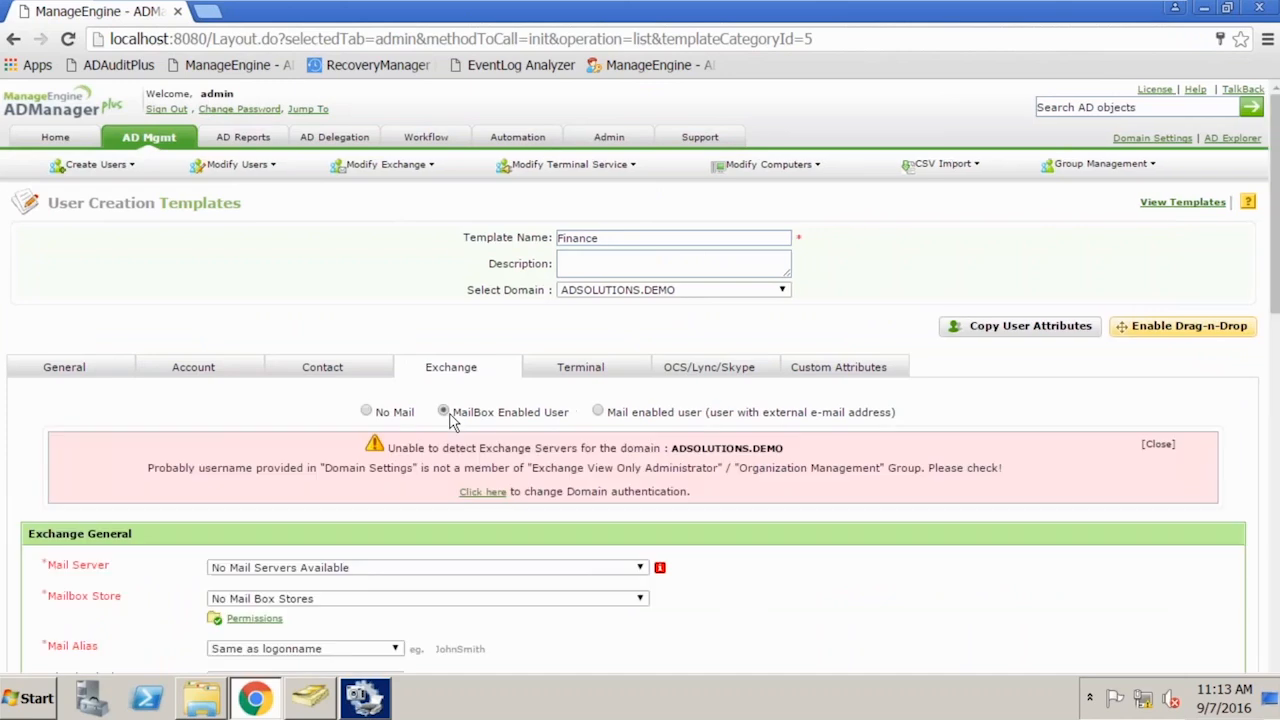
{"action": "left_click", "coordinate": [373, 411]}
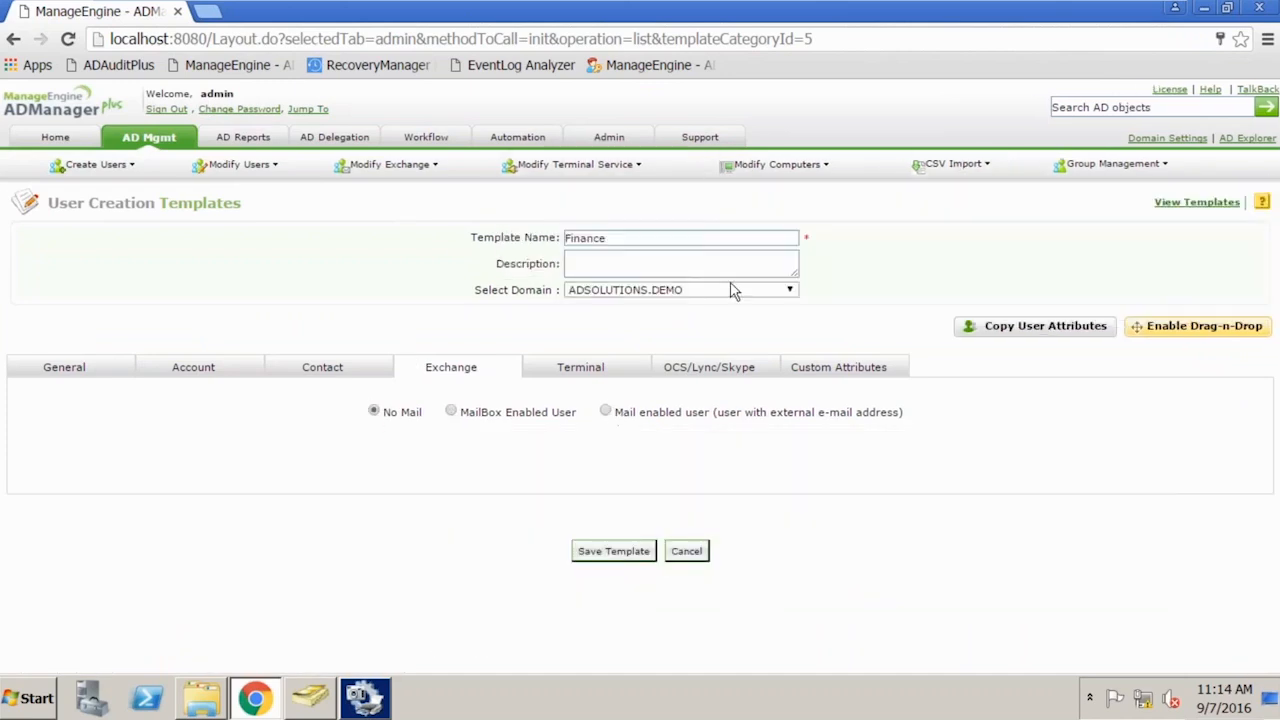
{"action": "left_click", "coordinate": [845, 368]}
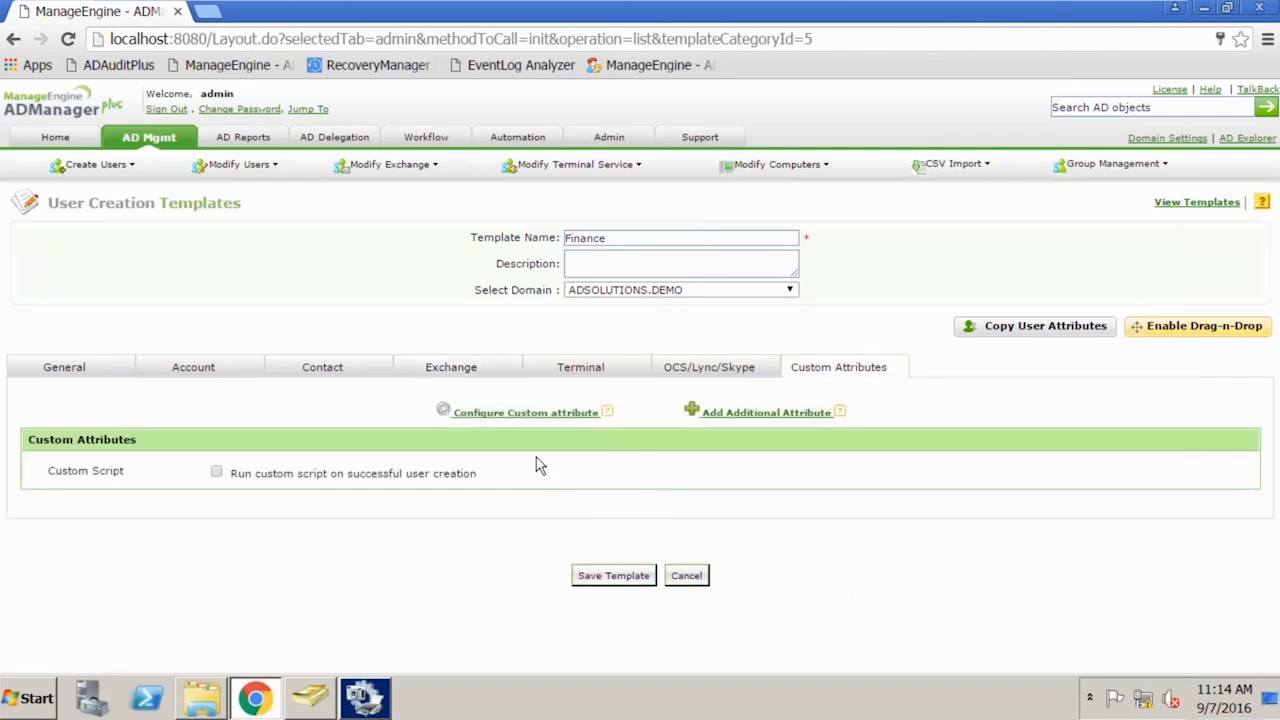
Examine the naming formats offered for the Logon Name in the Finance template's General settings
{"action": "left_click", "coordinate": [65, 369]}
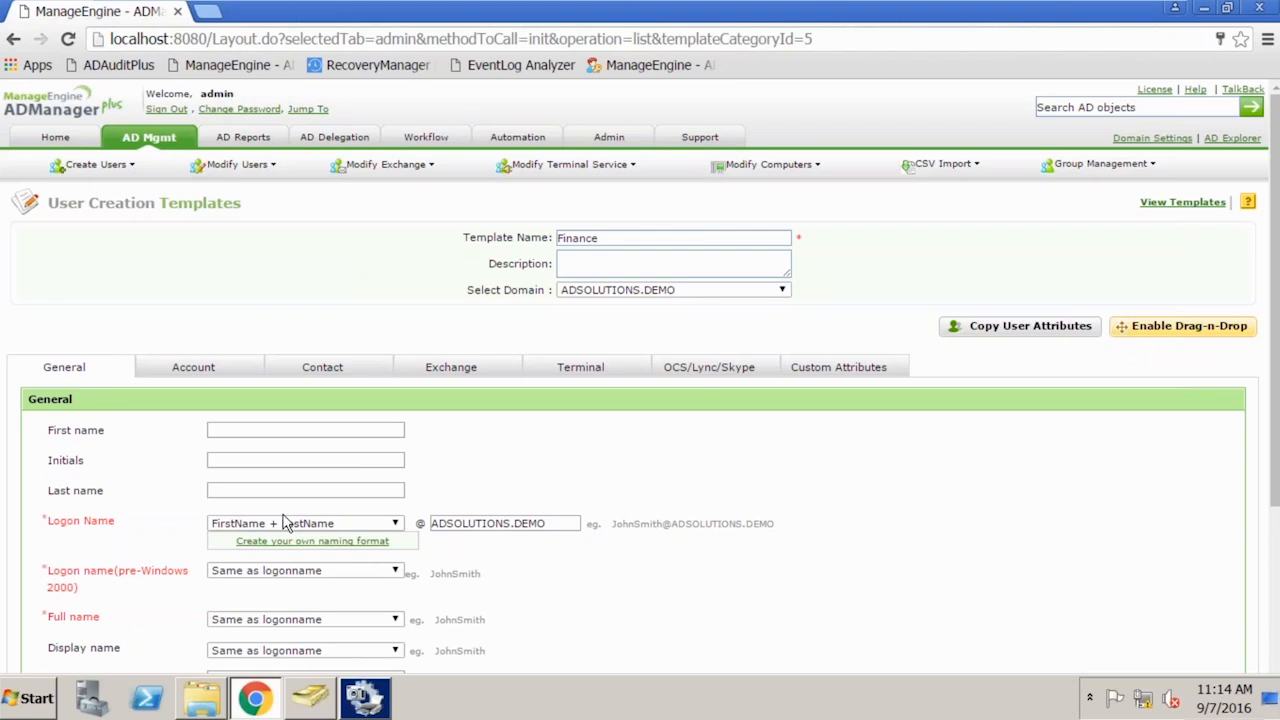
{"action": "left_click", "coordinate": [395, 524]}
{"action": "scroll", "coordinate": [397, 530], "scroll_direction": "down", "scroll_amount": 1}
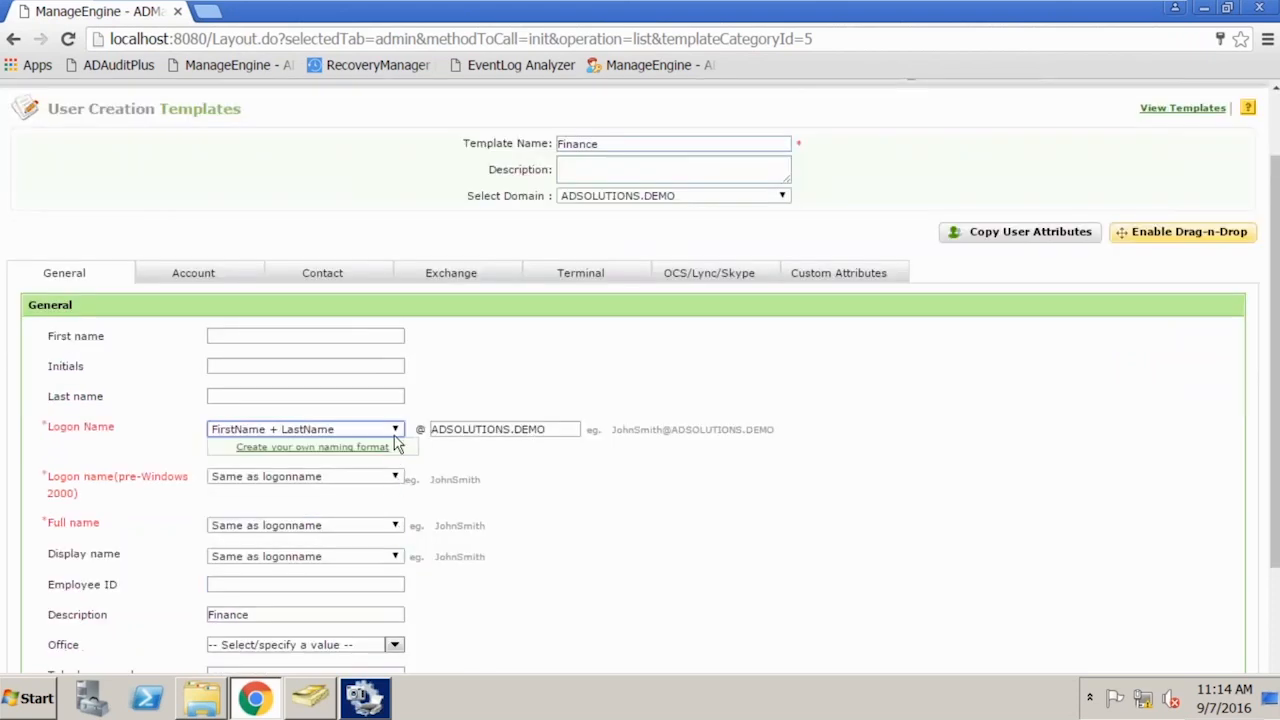
{"action": "left_click", "coordinate": [397, 430]}
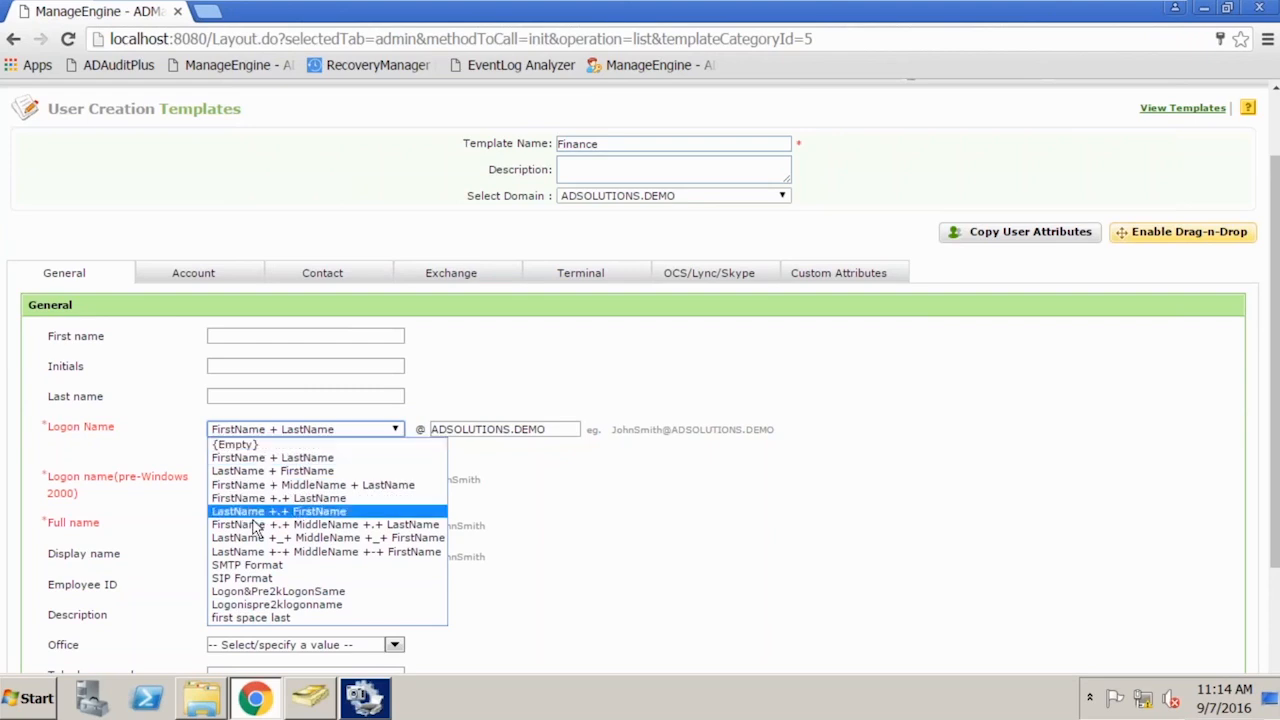
{"action": "left_click", "coordinate": [560, 603]}
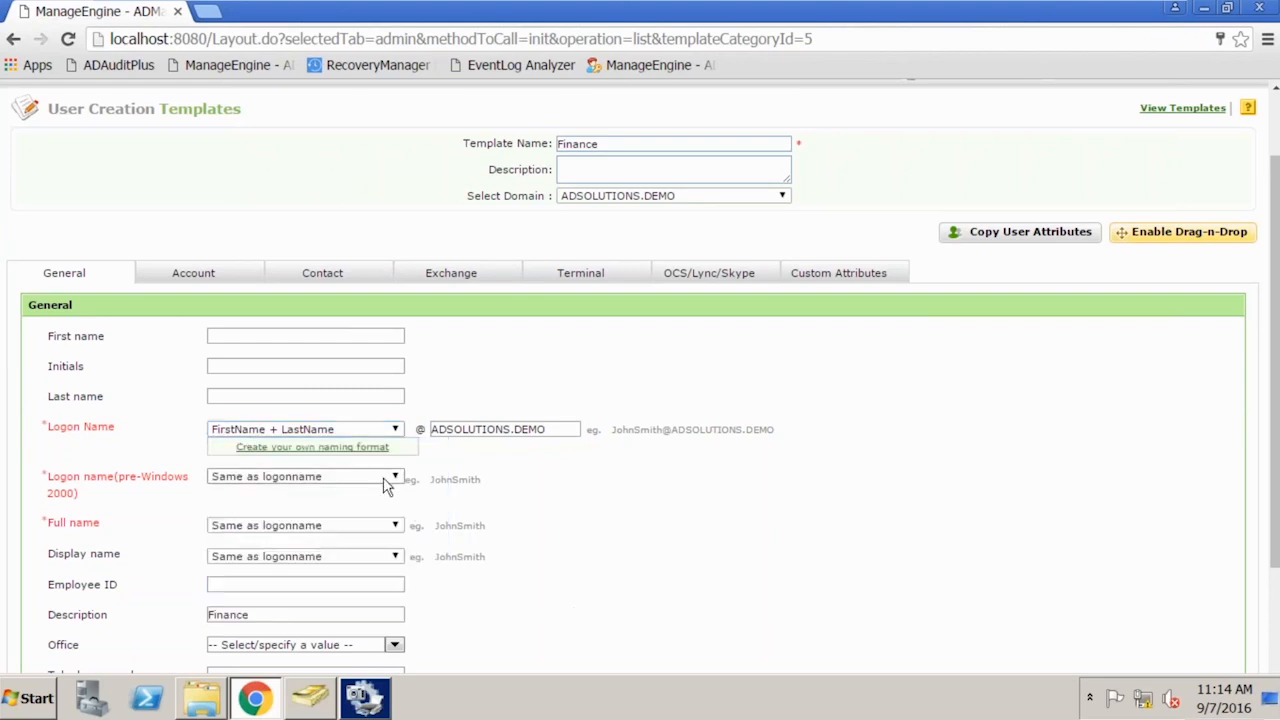
View the available custom naming formats and open the form for adding a new format
{"action": "left_click", "coordinate": [347, 452]}
{"action": "left_click", "coordinate": [613, 441]}
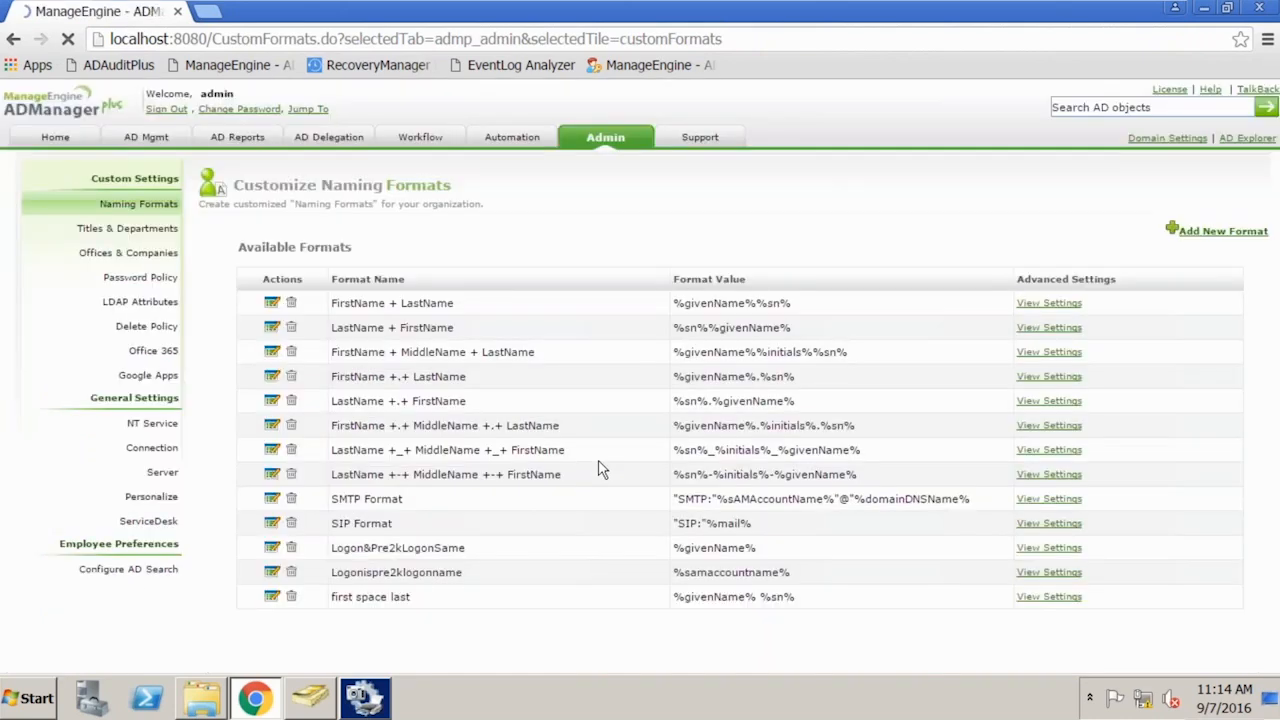
{"action": "left_click", "coordinate": [1199, 234]}
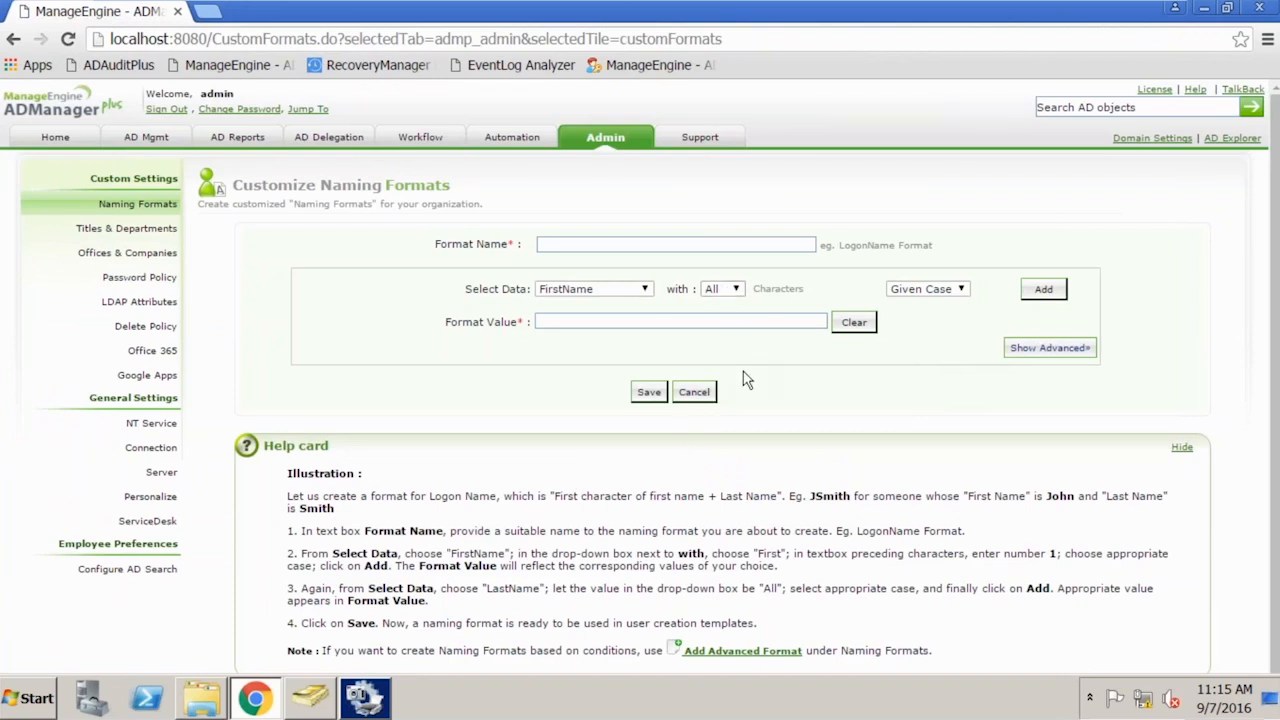
Return to the user creation templates and reopen the Finance template's General attributes
{"action": "left_click", "coordinate": [150, 138]}
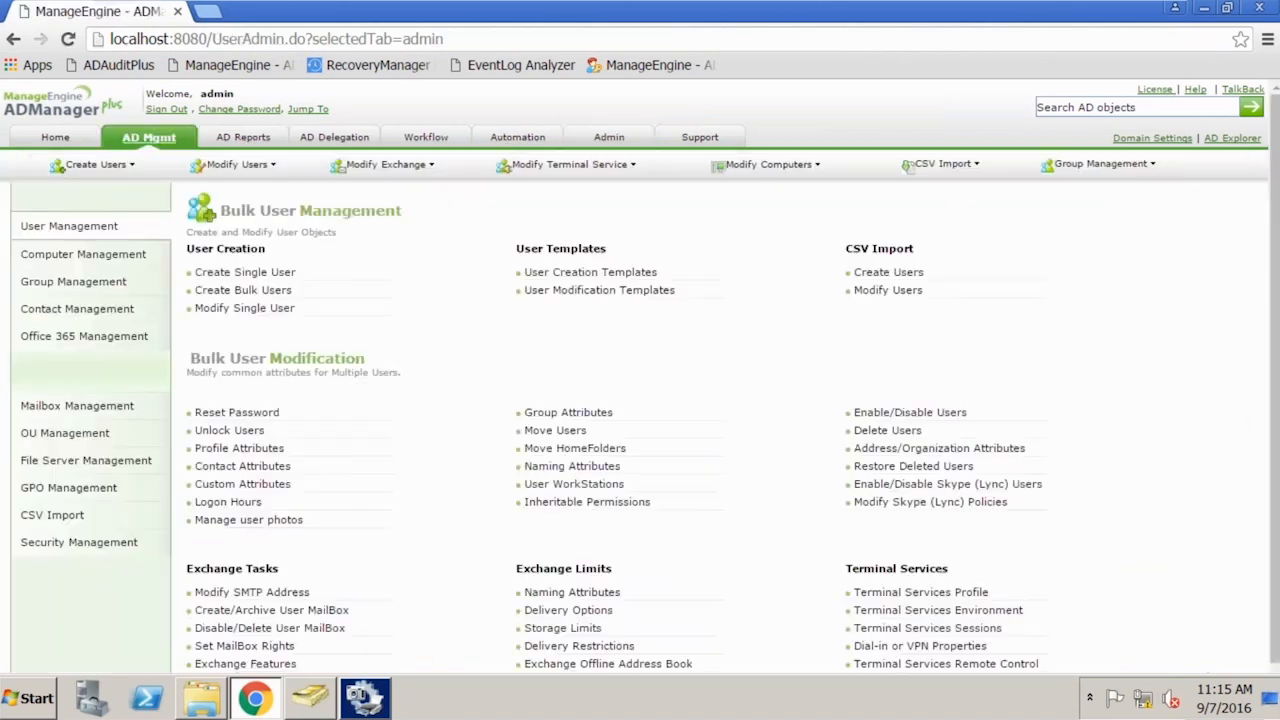
{"action": "left_click", "coordinate": [600, 272]}
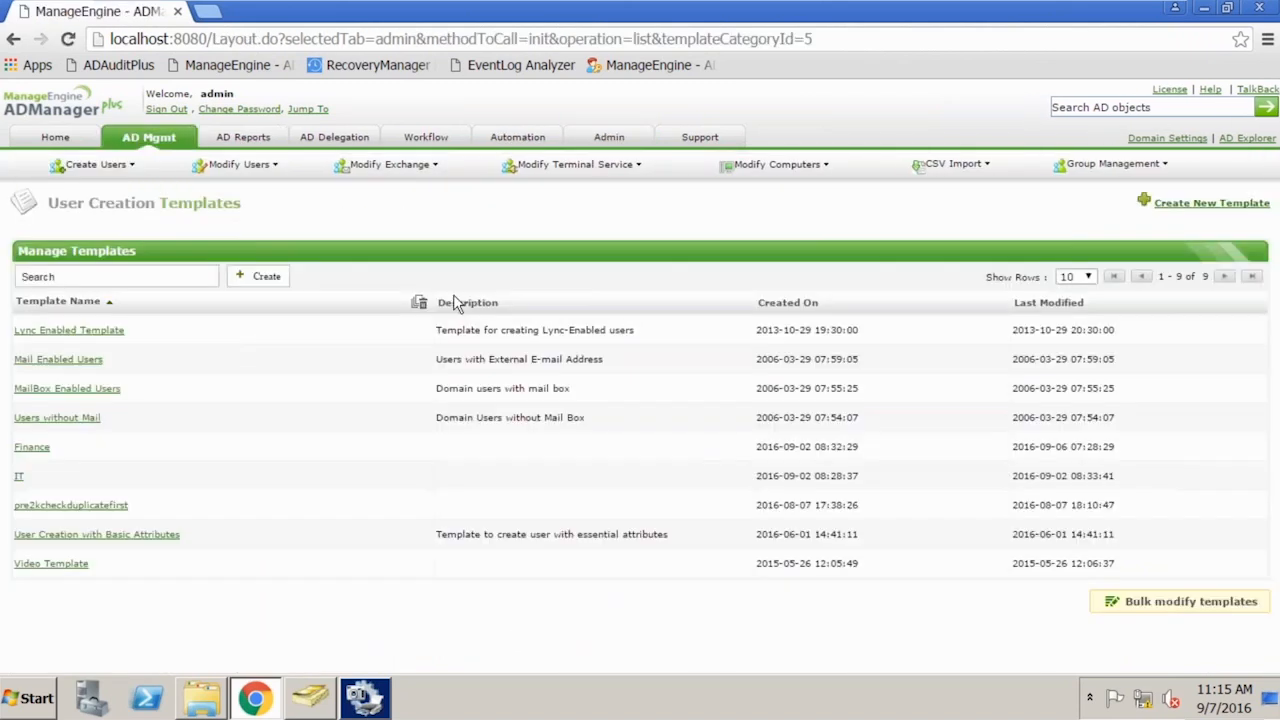
{"action": "left_click", "coordinate": [32, 448]}
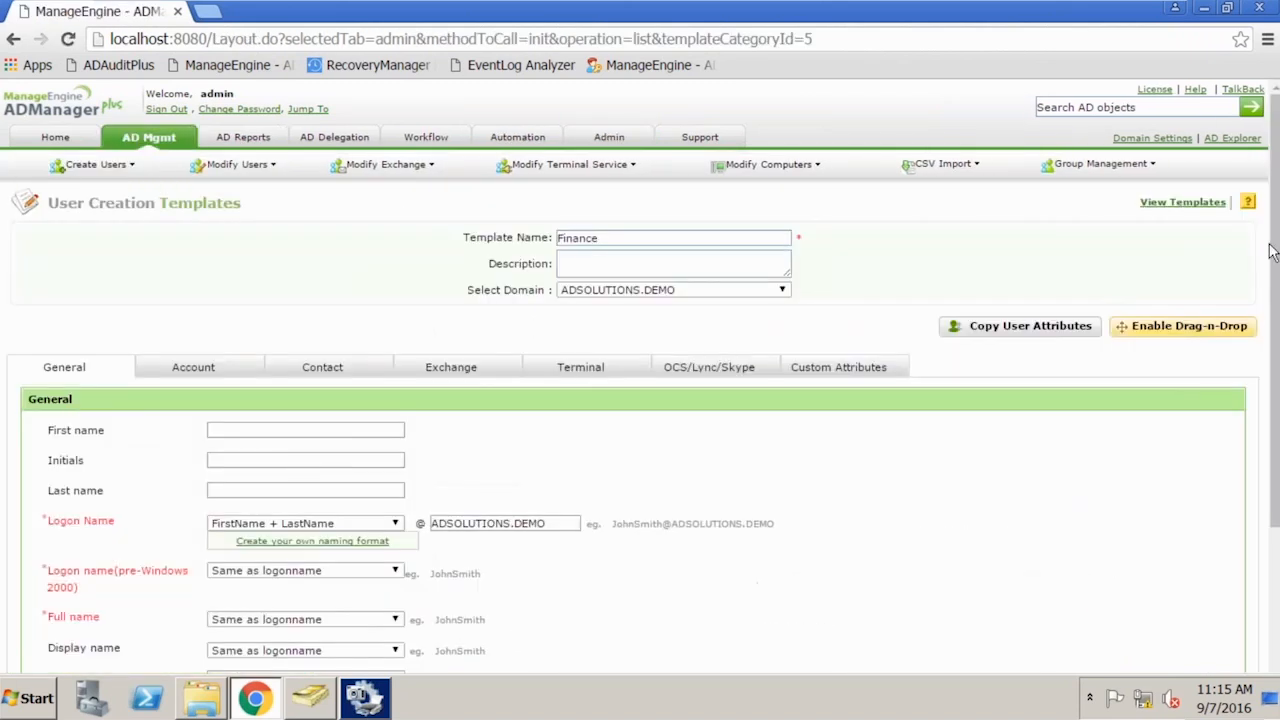
{"action": "left_click_drag", "start_coordinate": [1275, 252], "coordinate": [1265, 437]}
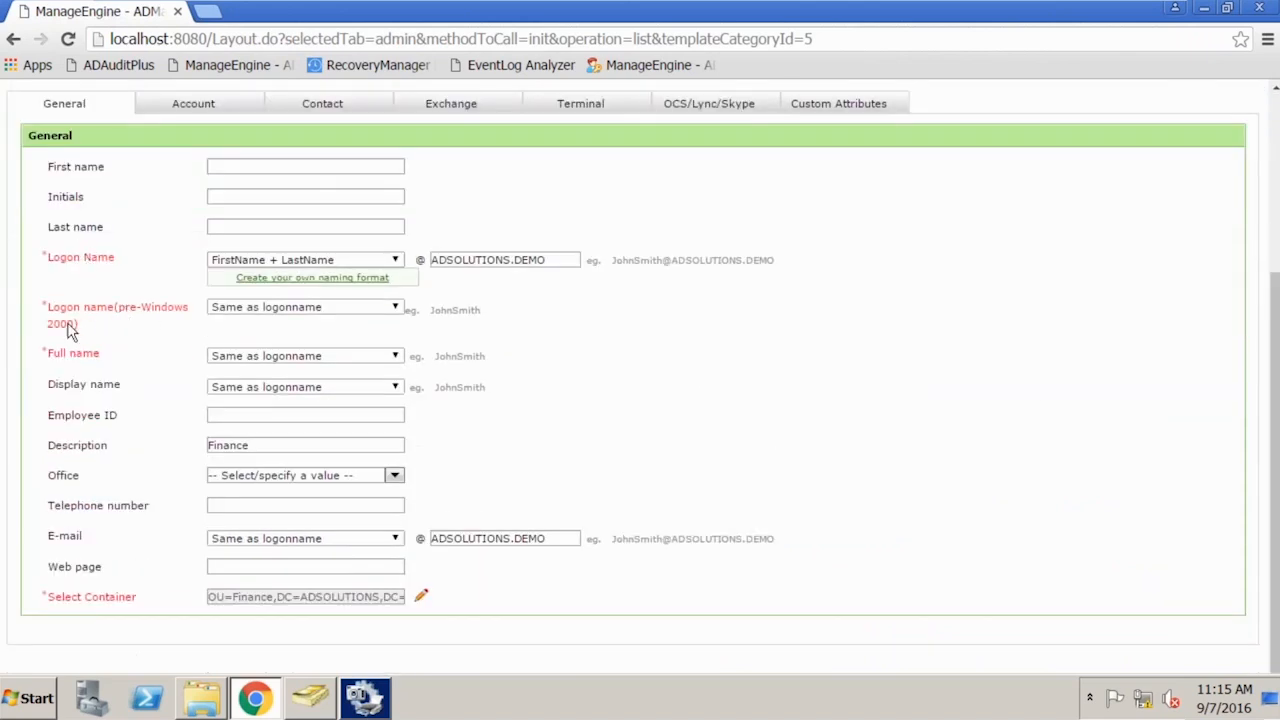
Examine the naming format choices for the pre-Windows 2000 logon name and the full name
{"action": "left_click", "coordinate": [349, 310]}
{"action": "left_click", "coordinate": [382, 309]}
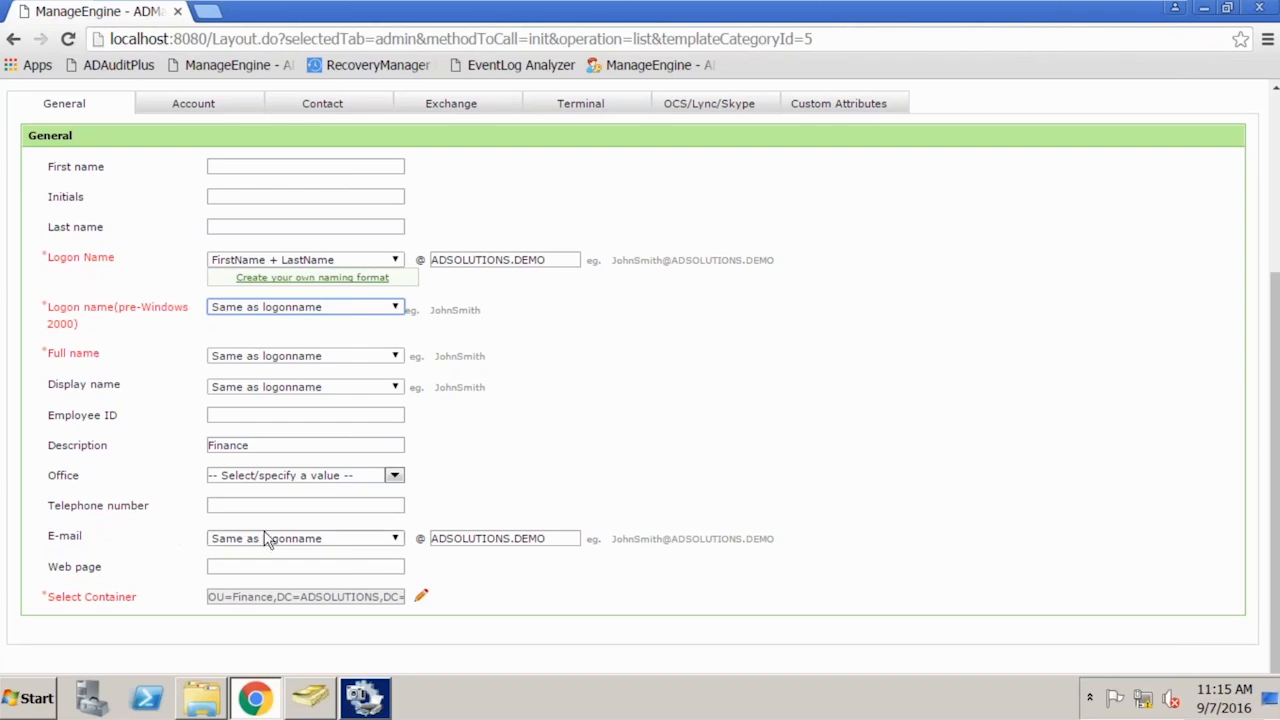
{"action": "left_click", "coordinate": [316, 358]}
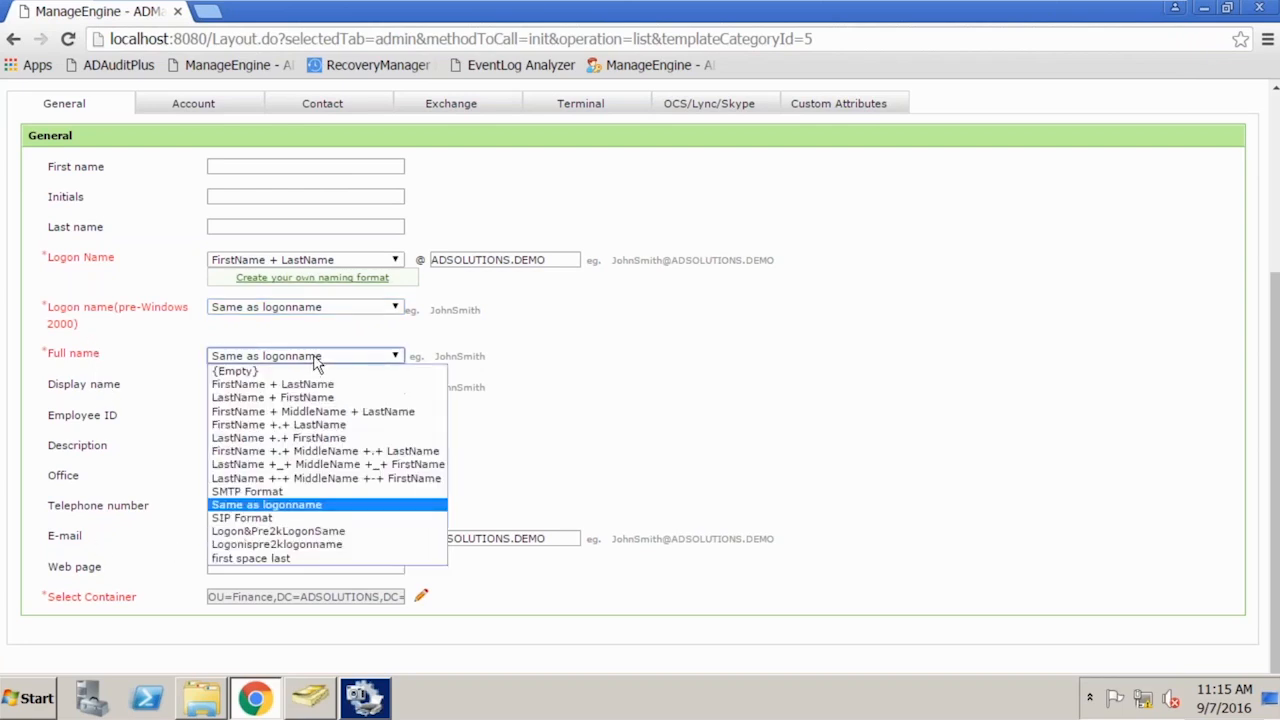
{"action": "left_click", "coordinate": [316, 360]}
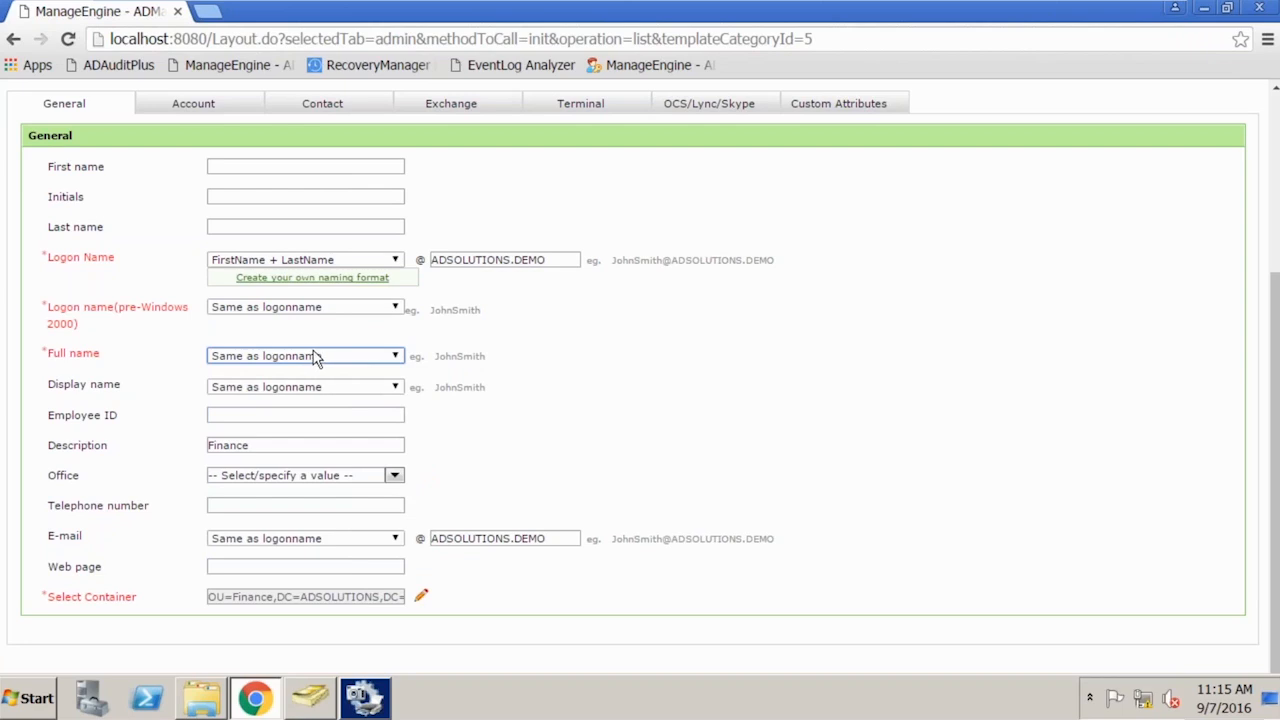
Examine the choices for the Logon Name, Office and E-mail fields in the Finance template
{"action": "left_click", "coordinate": [373, 259]}
{"action": "left_click", "coordinate": [408, 480]}
{"action": "left_click", "coordinate": [396, 477]}
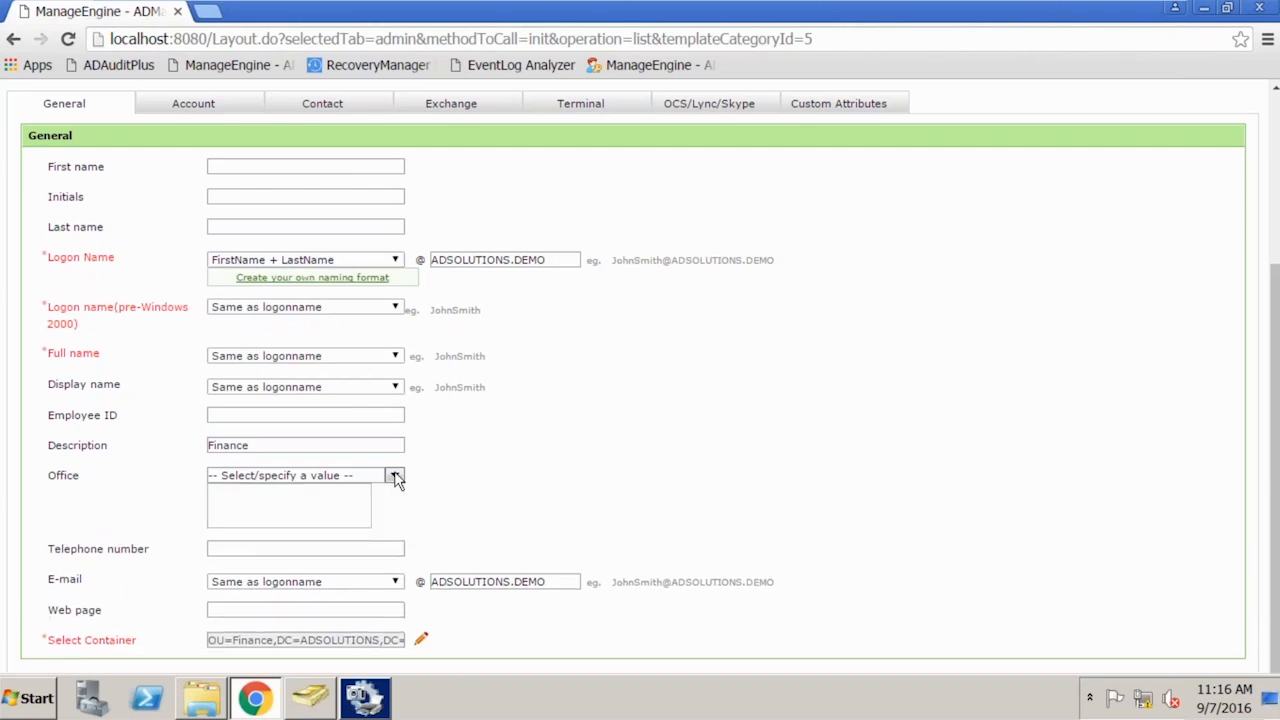
{"action": "left_click", "coordinate": [396, 477]}
{"action": "left_click", "coordinate": [396, 538]}
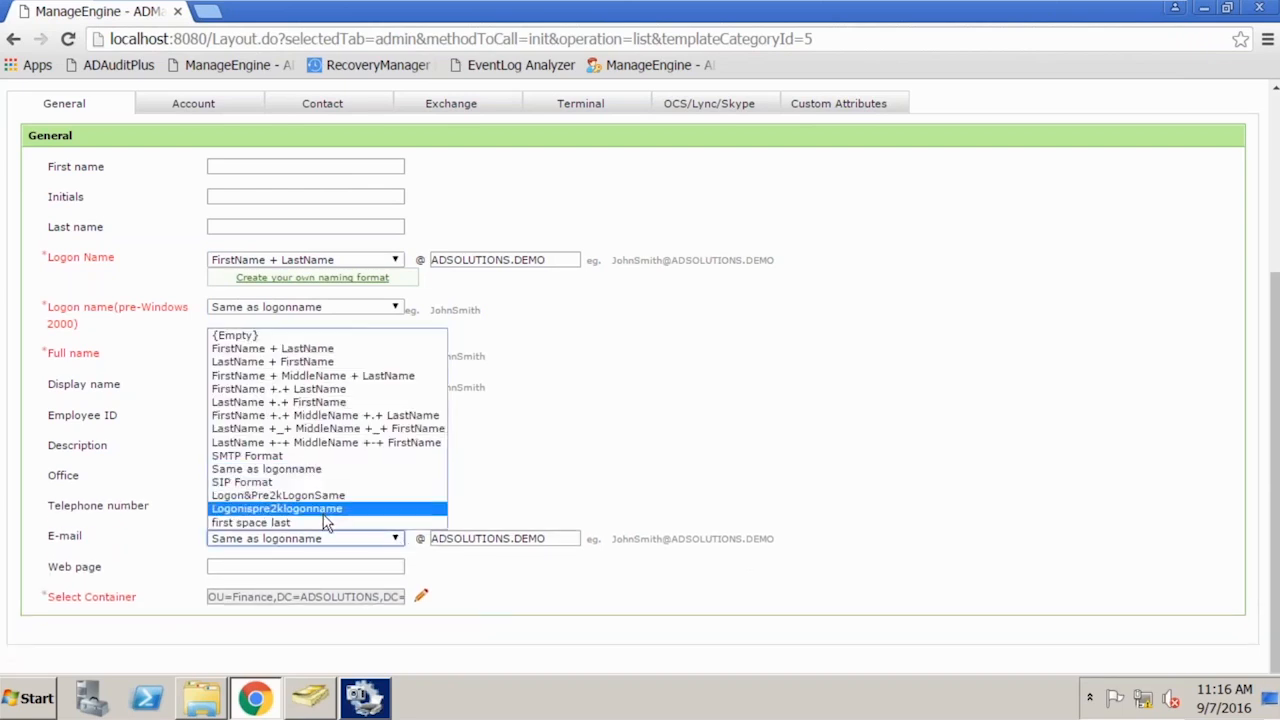
{"action": "left_click", "coordinate": [581, 402]}
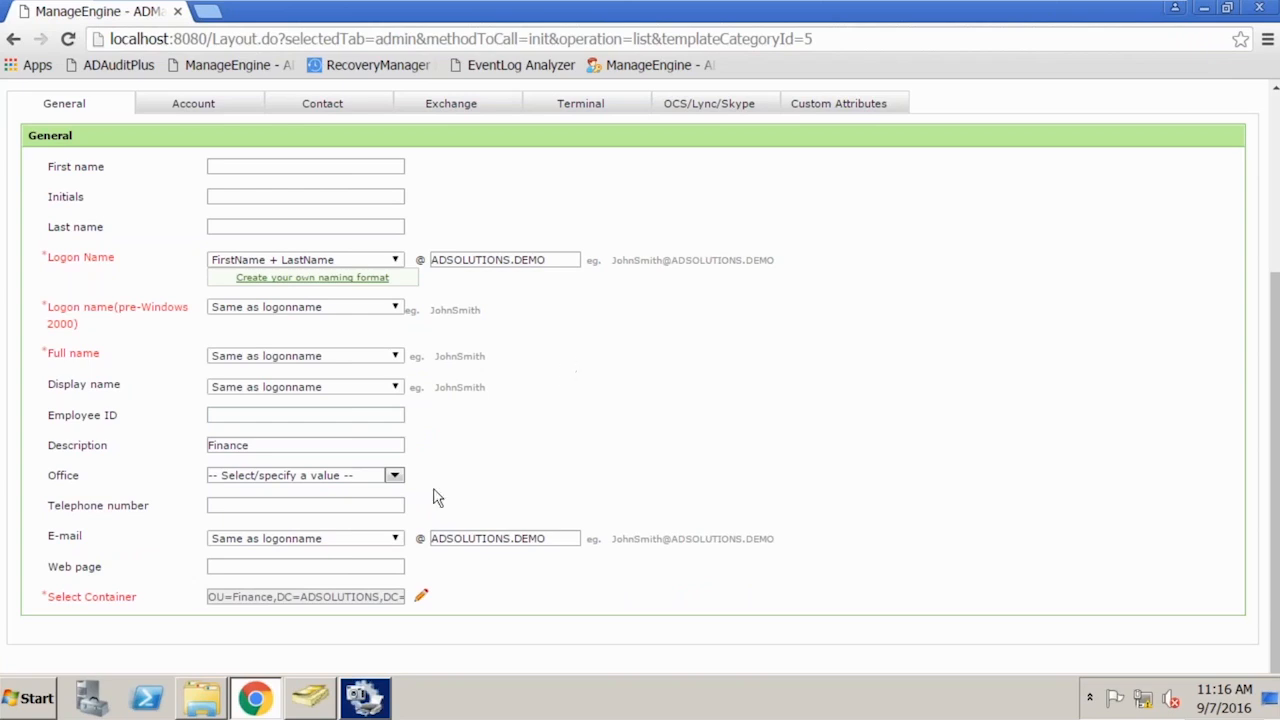
Confirm the Finance OU as the container for users created with the template
{"action": "left_click", "coordinate": [423, 598]}
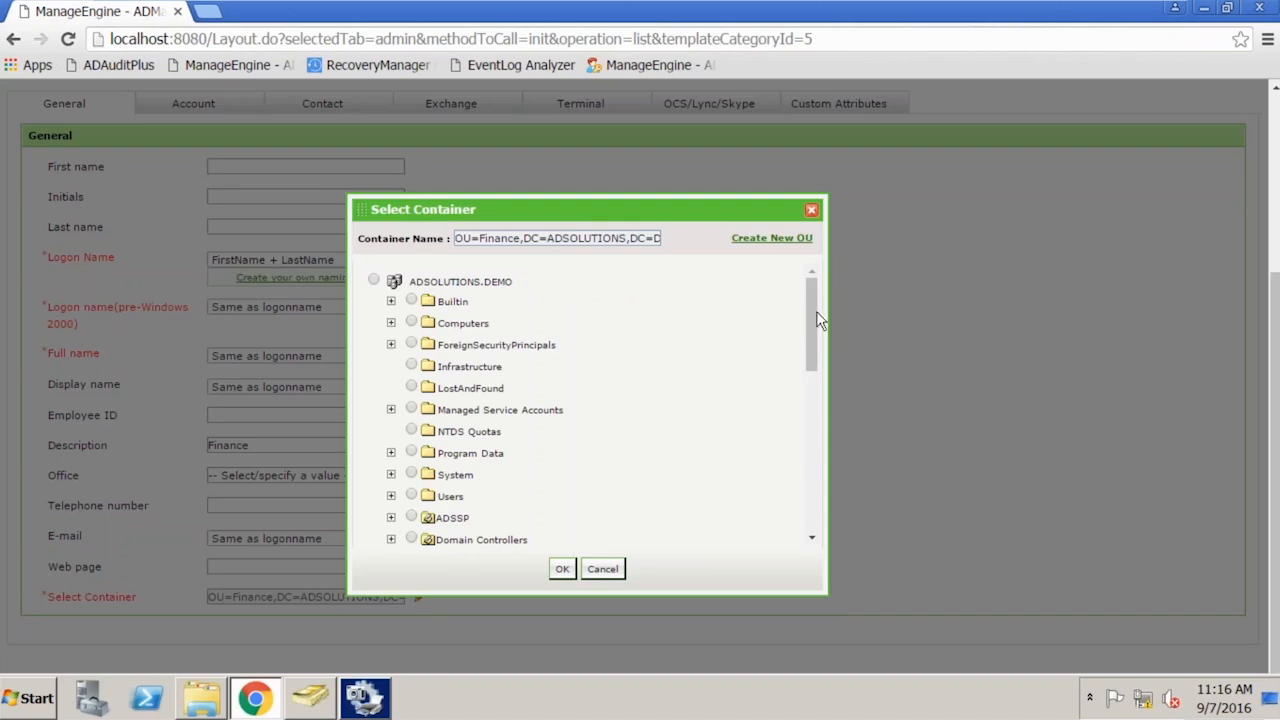
{"action": "left_click_drag", "start_coordinate": [816, 318], "coordinate": [815, 418]}
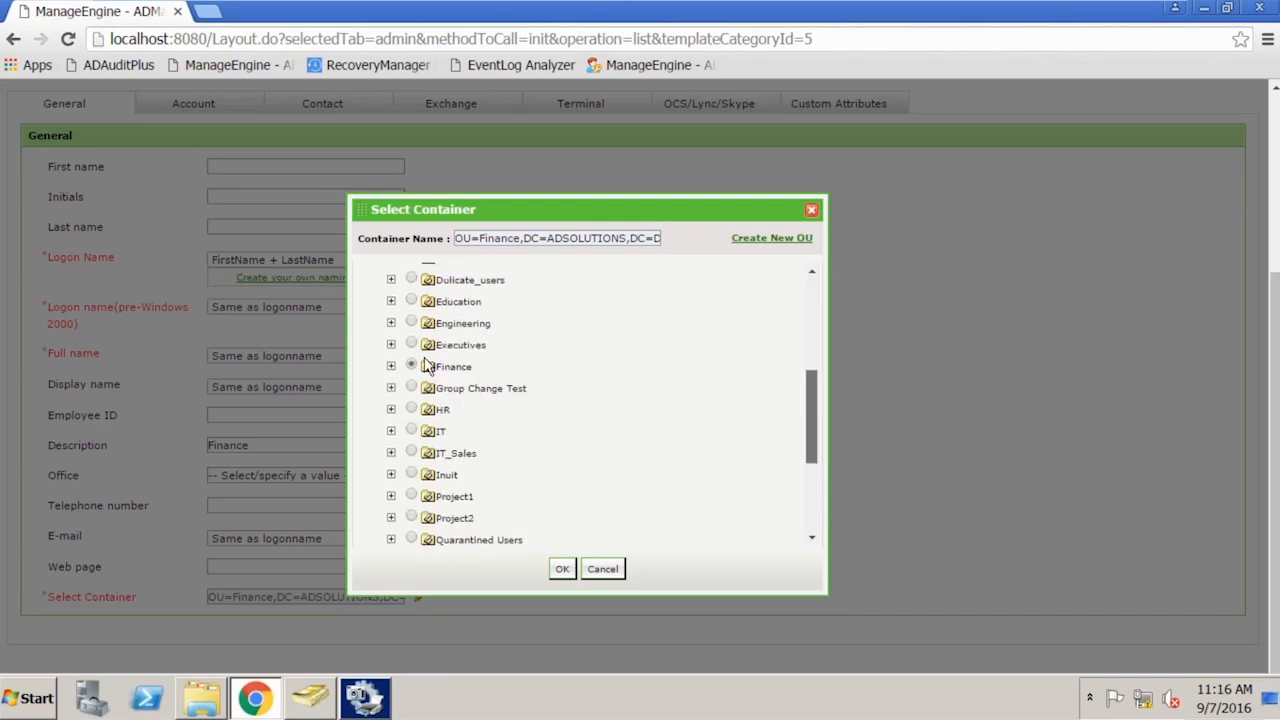
{"action": "left_click", "coordinate": [564, 566]}
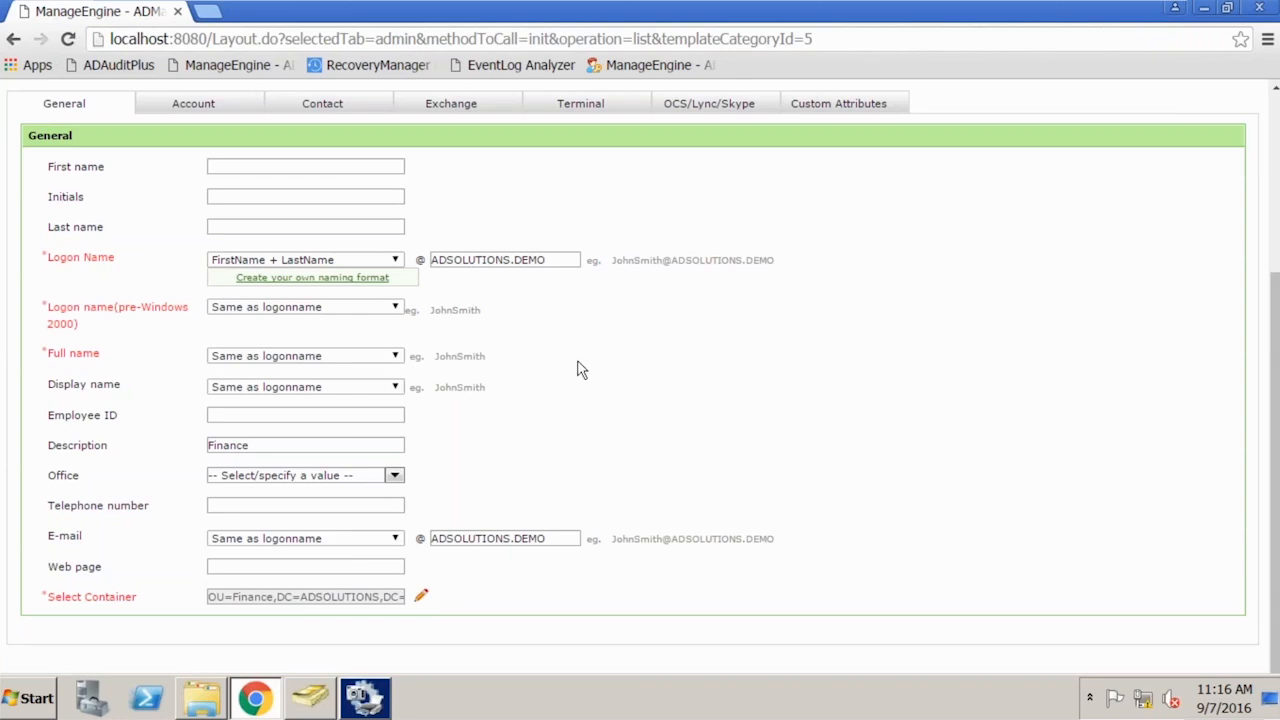
Examine the password, group, profile and account property settings in the Finance template's Account attributes
{"action": "left_click", "coordinate": [195, 104]}
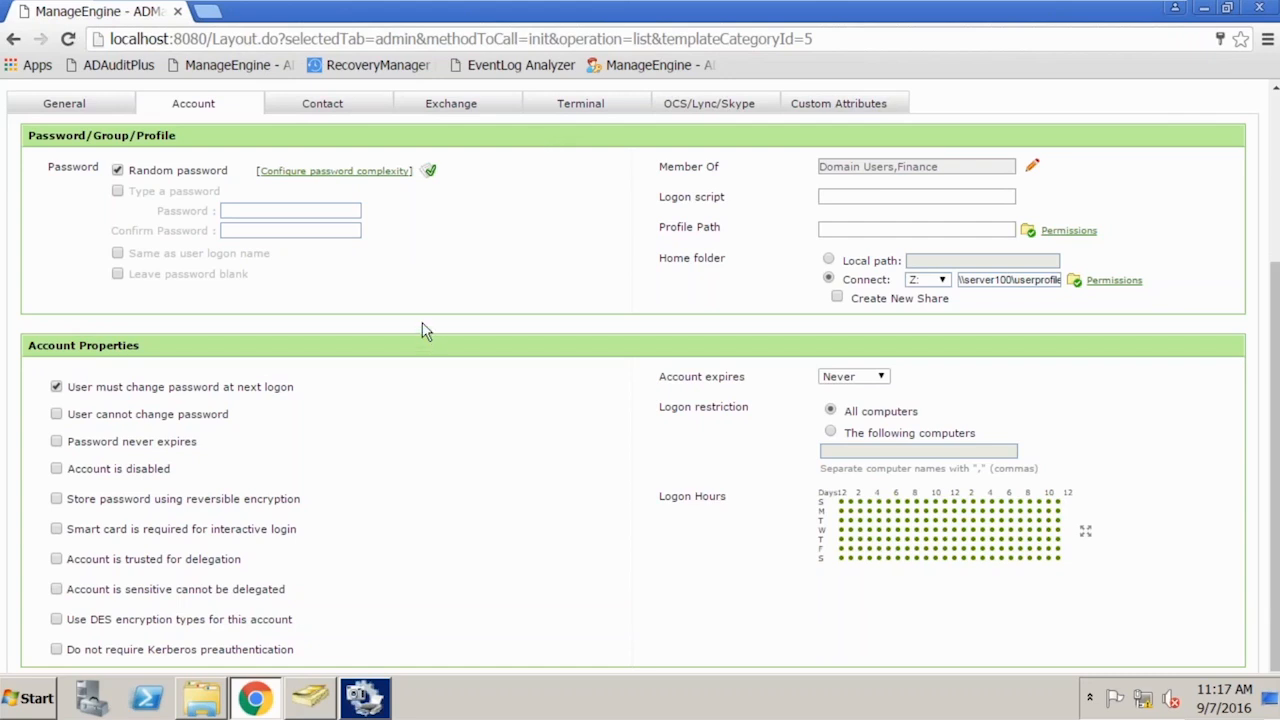
Switch to Active Directory Users and Computers and start creating a new user in the Finance OU
{"action": "left_click", "coordinate": [309, 705]}
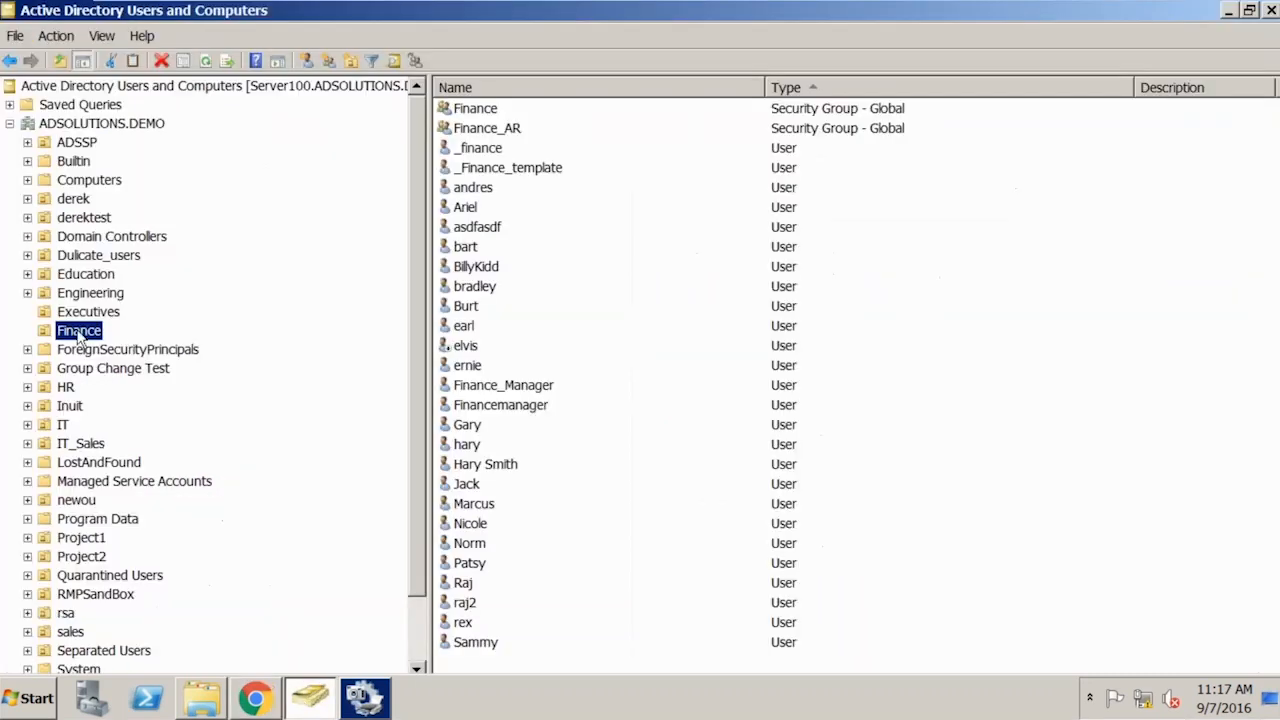
{"action": "right_click", "coordinate": [82, 336]}
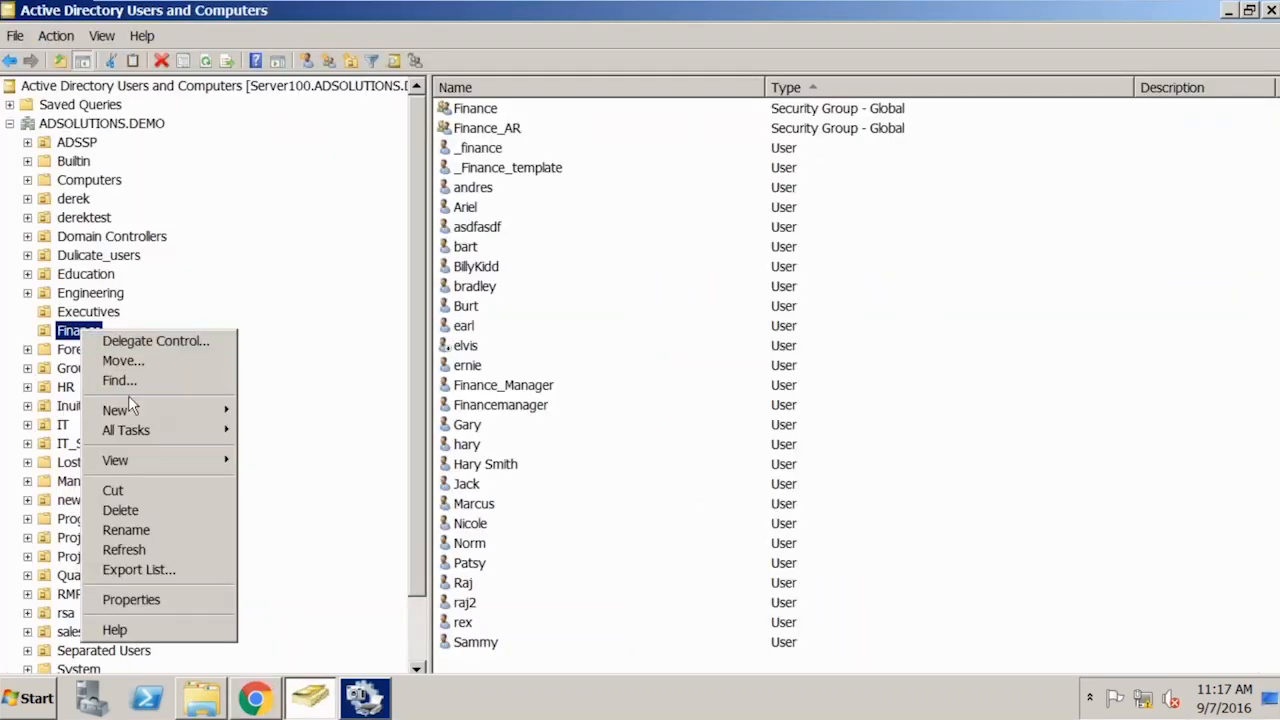
{"action": "mouse_move", "coordinate": [128, 400]}
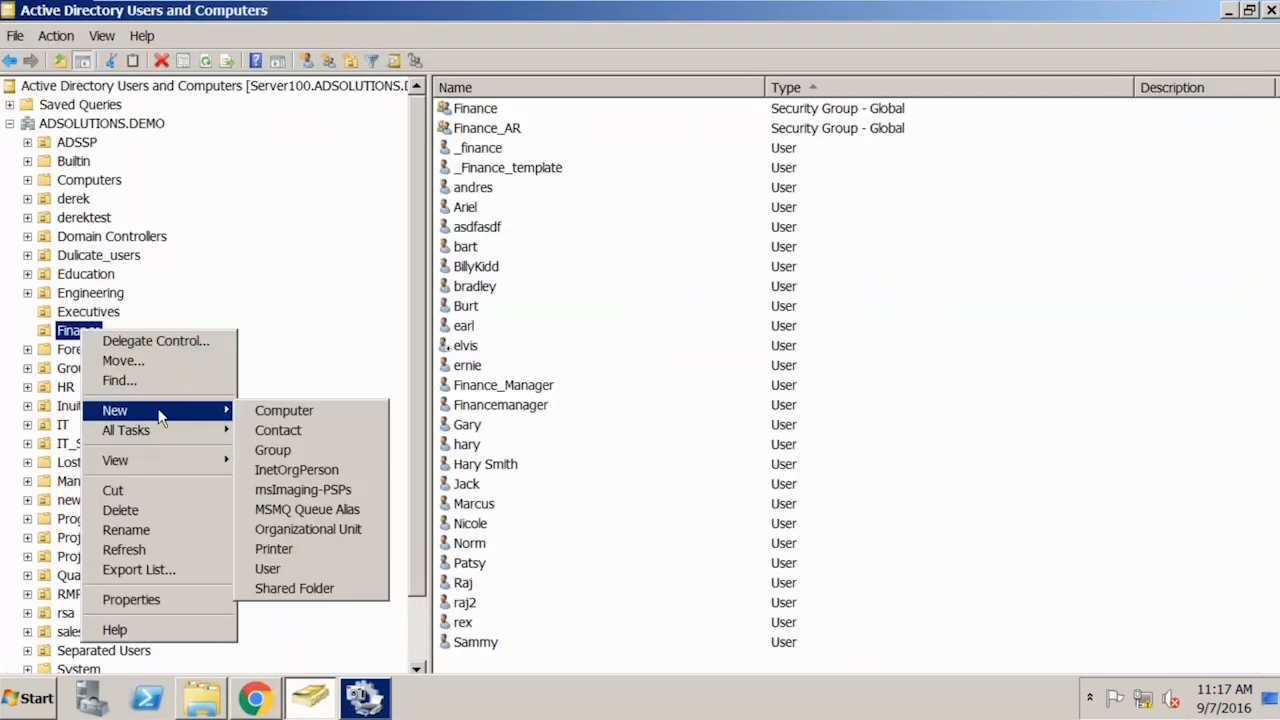
{"action": "left_click", "coordinate": [301, 568]}
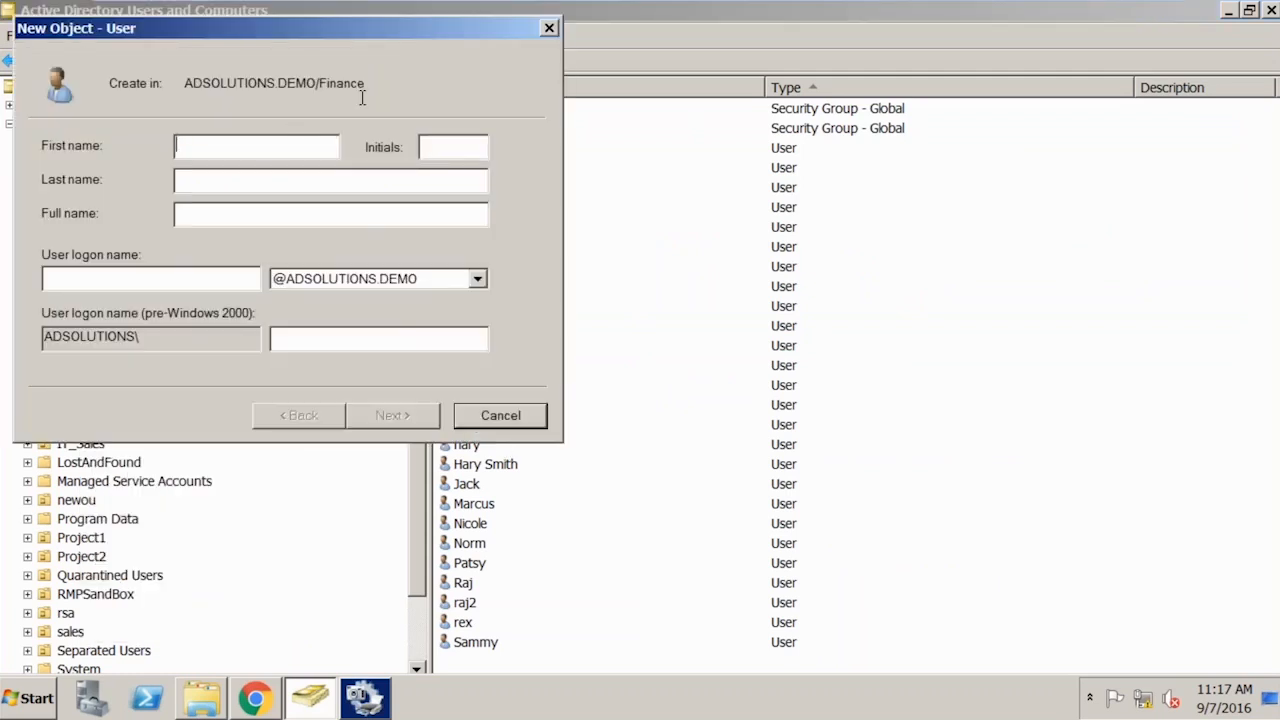
Enter the new user's first name and logon name, proceed to the password settings, and cancel the user creation
{"action": "type", "text": "chad"}
{"action": "key", "text": "Tab"}
{"action": "key", "text": "Tab"}
{"action": "key", "text": "Tab"}
{"action": "key", "text": "Tab"}
{"action": "type", "text": "chad"}
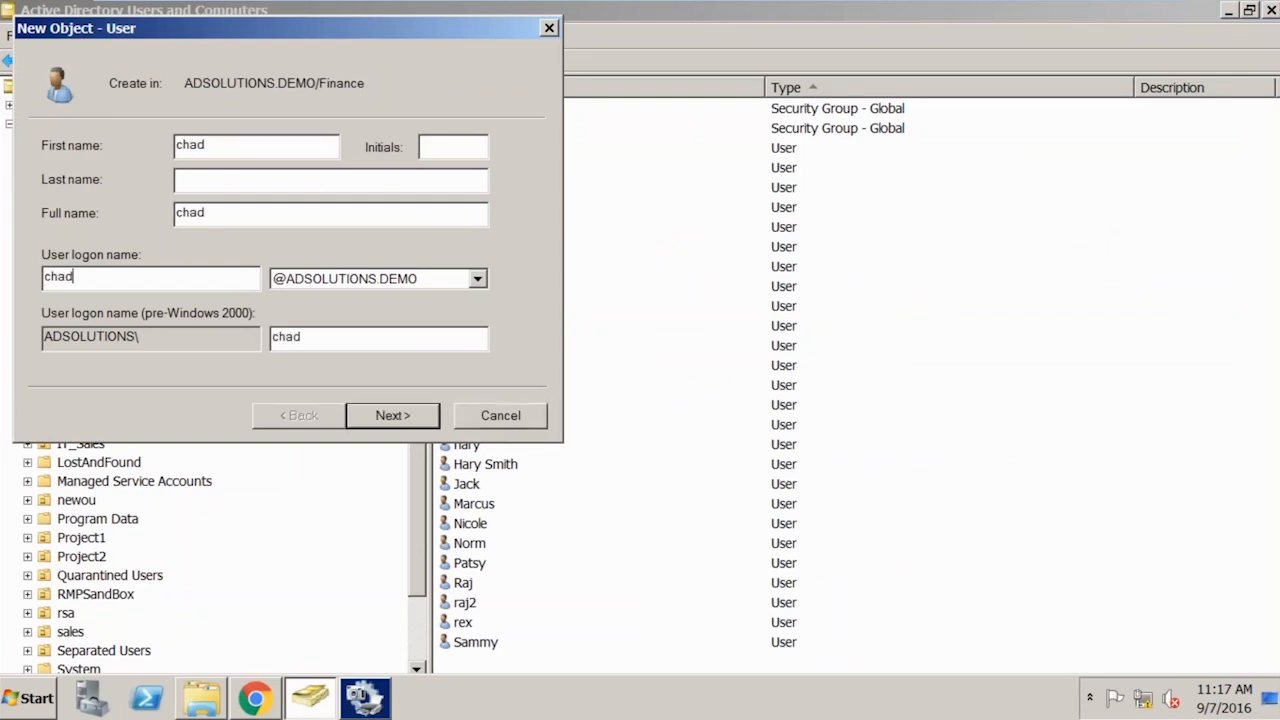
{"action": "key", "text": "Return"}
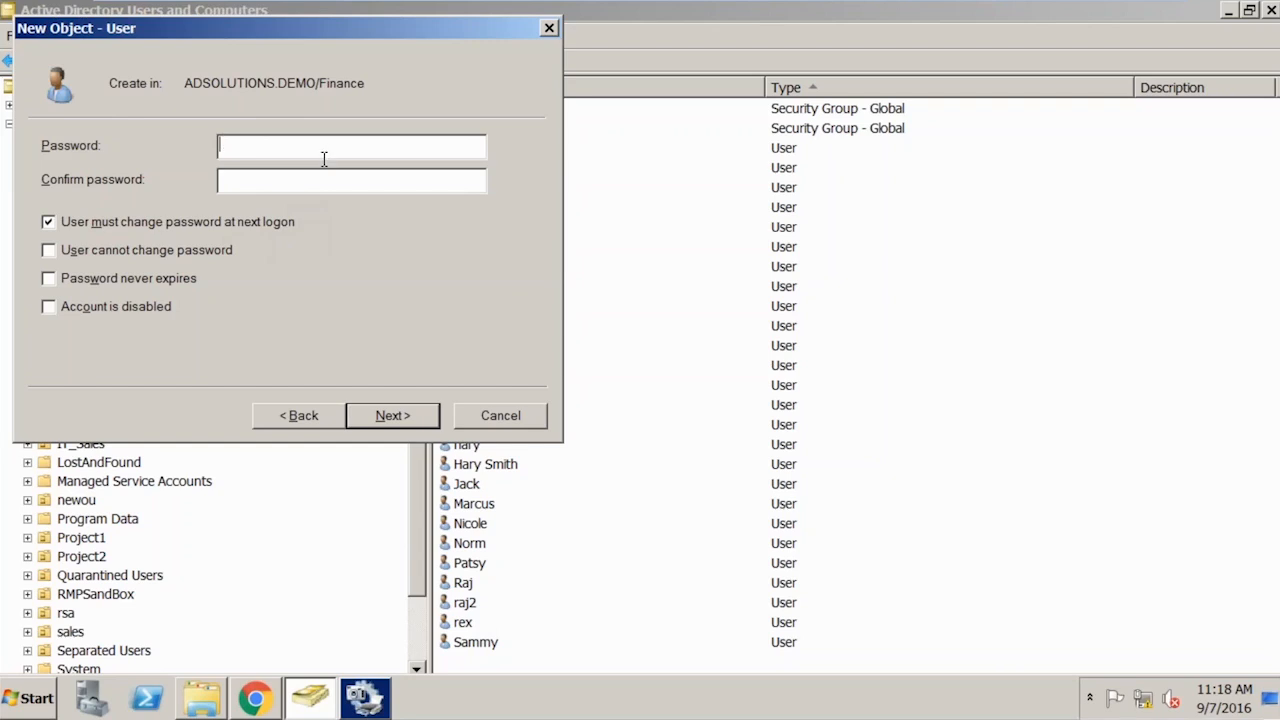
{"action": "left_click", "coordinate": [360, 182]}
{"action": "left_click", "coordinate": [527, 411]}
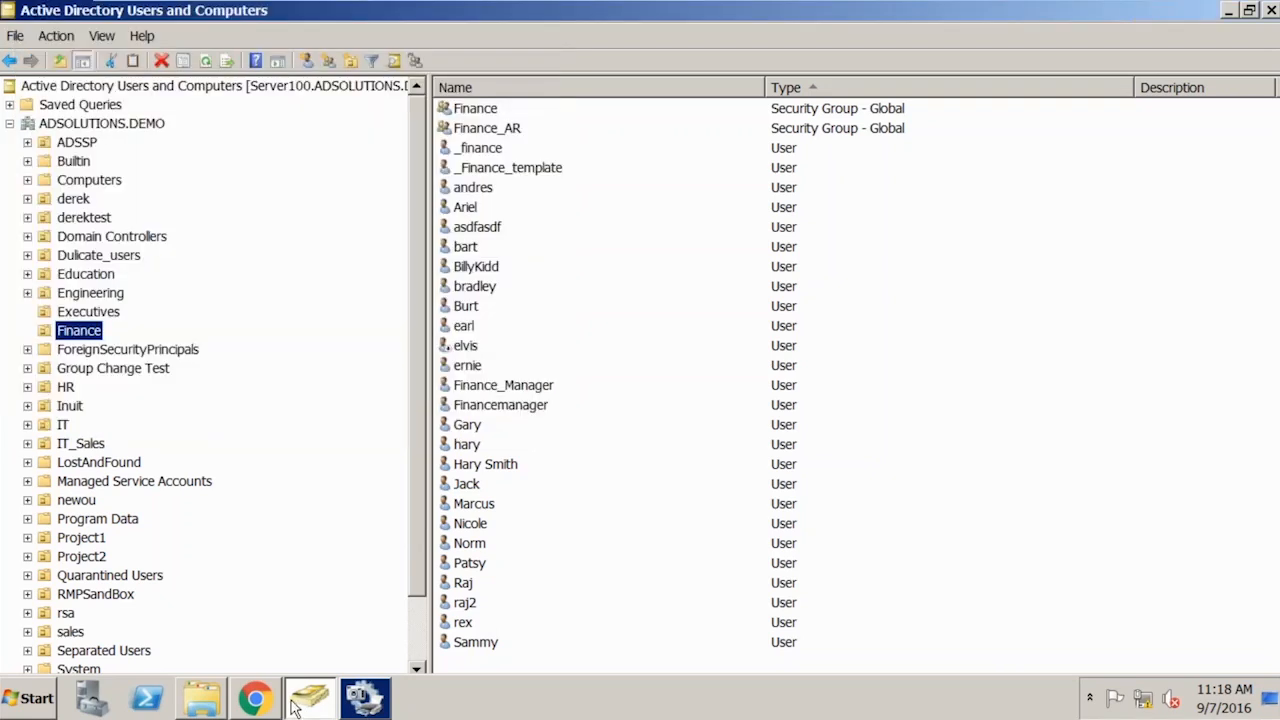
Switch back to ADManager Plus and leave the Finance template for the AD management overview
{"action": "left_click", "coordinate": [258, 700]}
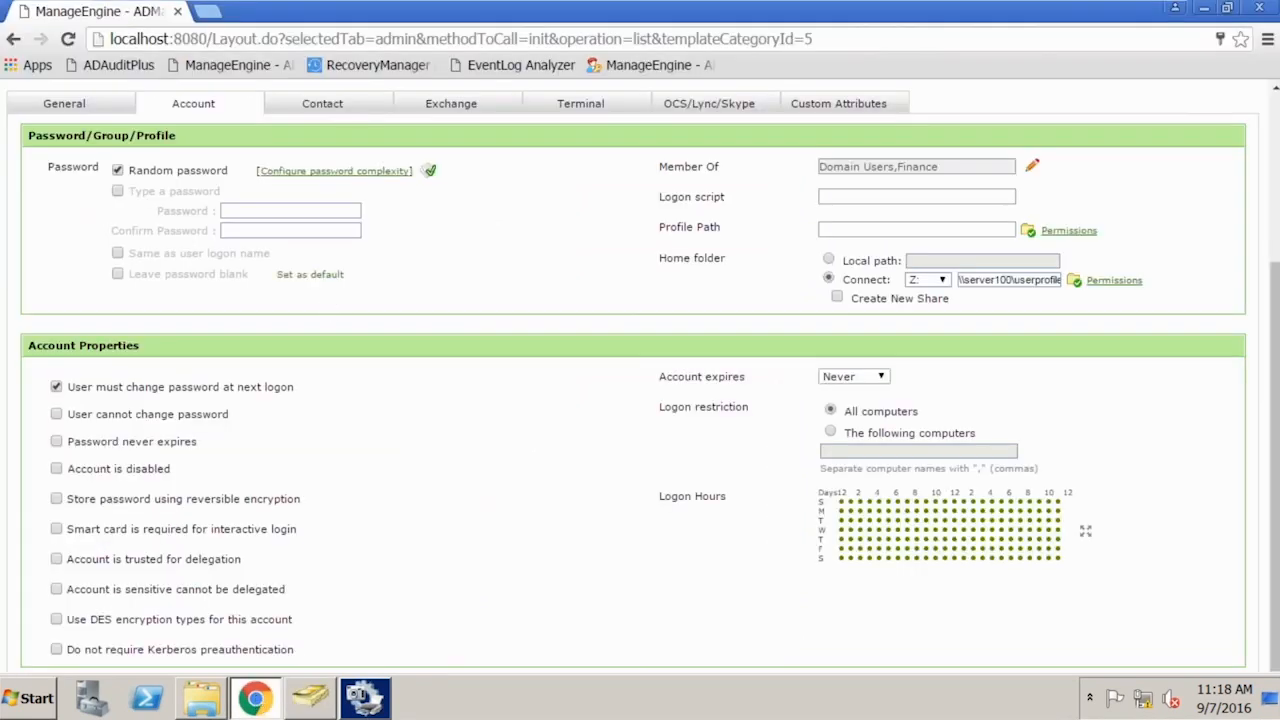
{"action": "scroll", "coordinate": [388, 257], "scroll_direction": "up", "scroll_amount": 1}
{"action": "scroll", "coordinate": [388, 257], "scroll_direction": "up", "scroll_amount": 1}
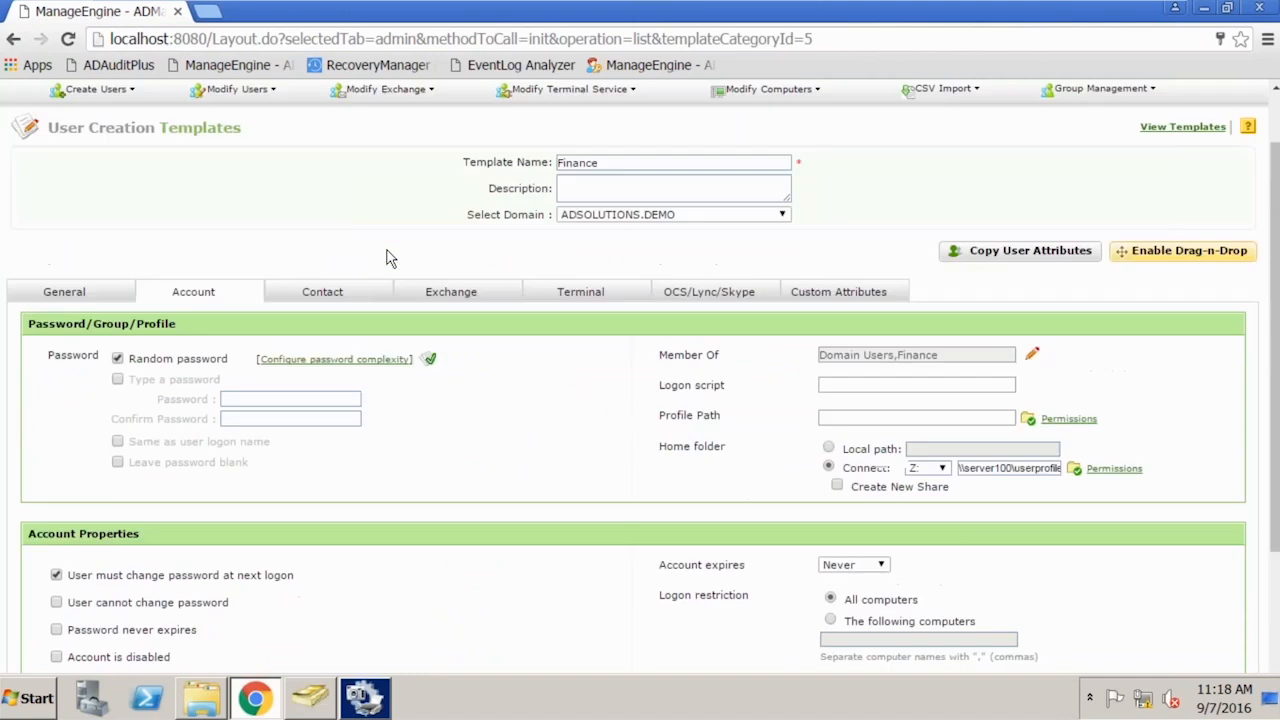
{"action": "scroll", "coordinate": [388, 257], "scroll_direction": "up", "scroll_amount": 1}
{"action": "left_click", "coordinate": [160, 140]}
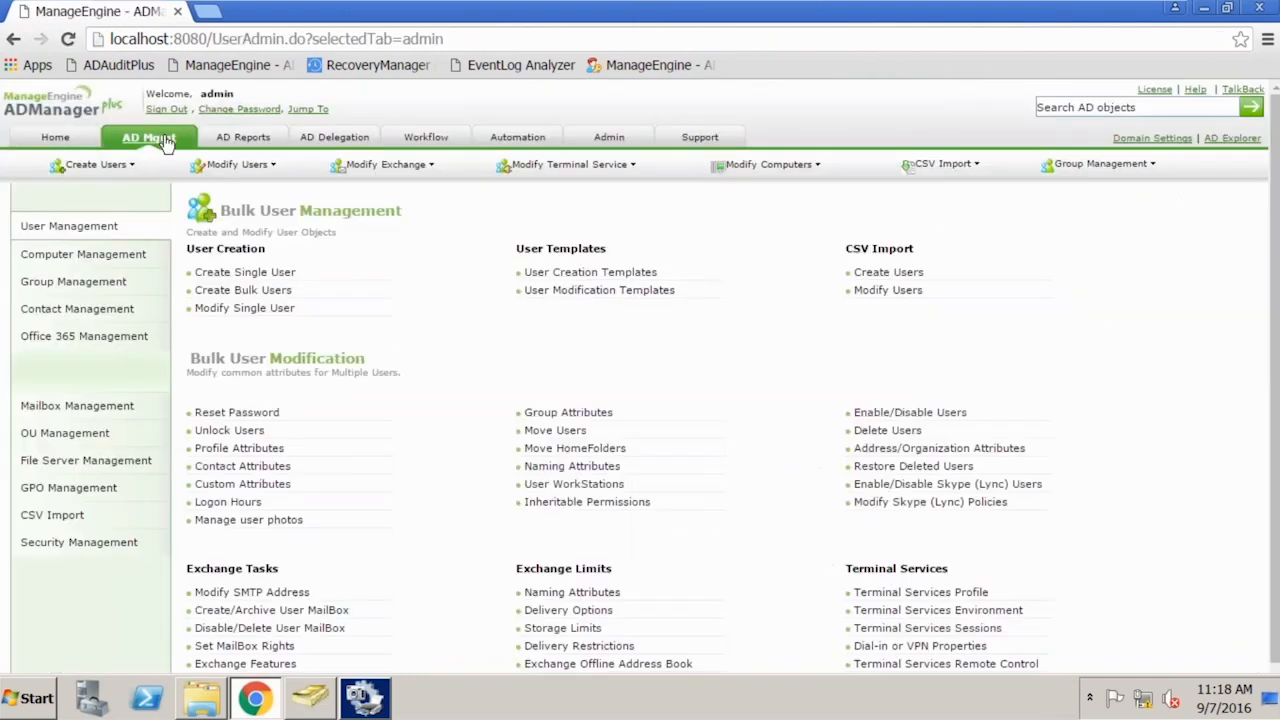
Open the Users Never Logged On report for the ADSOLUTIONS.DEMO domain and look through its users
{"action": "left_click", "coordinate": [240, 137]}
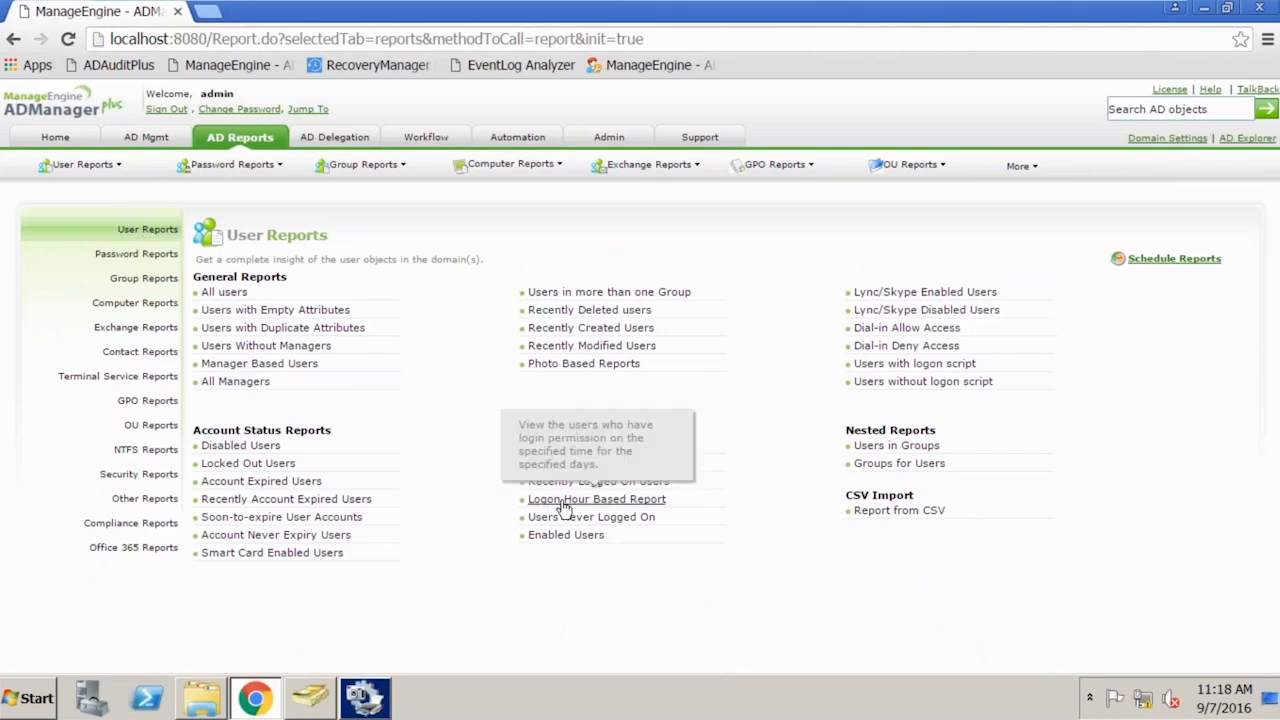
{"action": "left_click", "coordinate": [591, 517]}
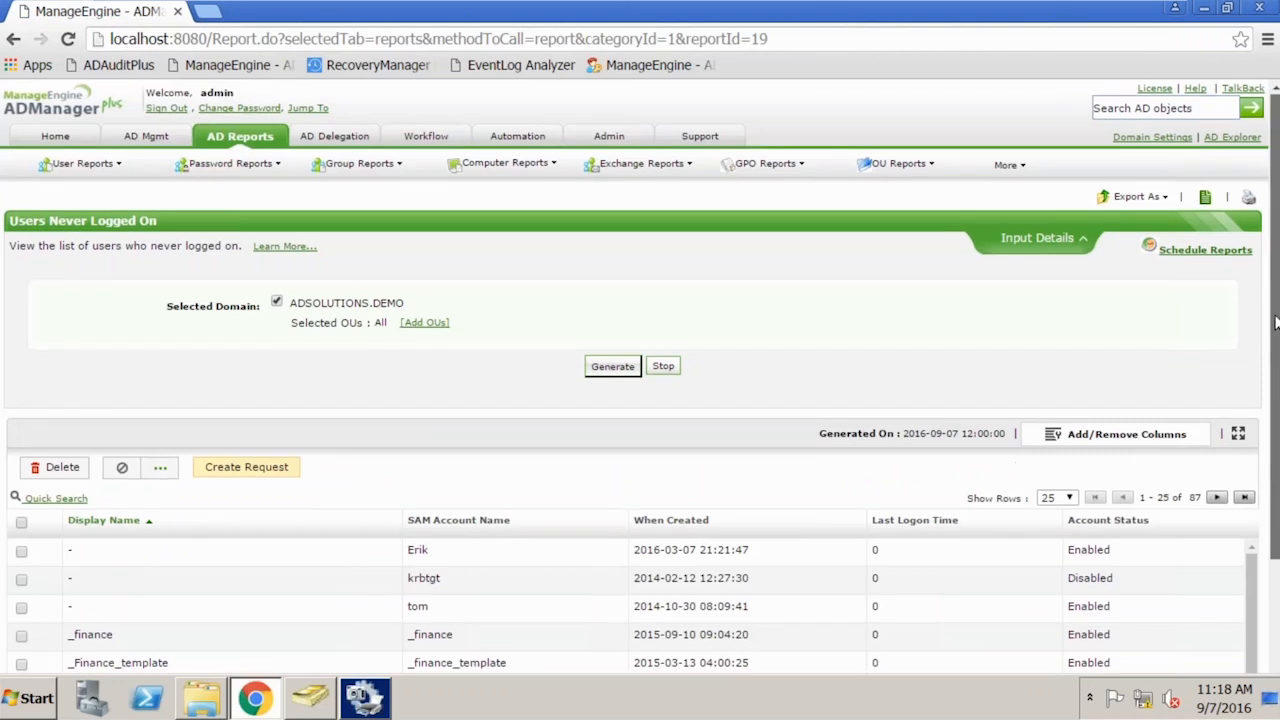
{"action": "scroll", "coordinate": [1275, 322], "scroll_direction": "down", "scroll_amount": 2}
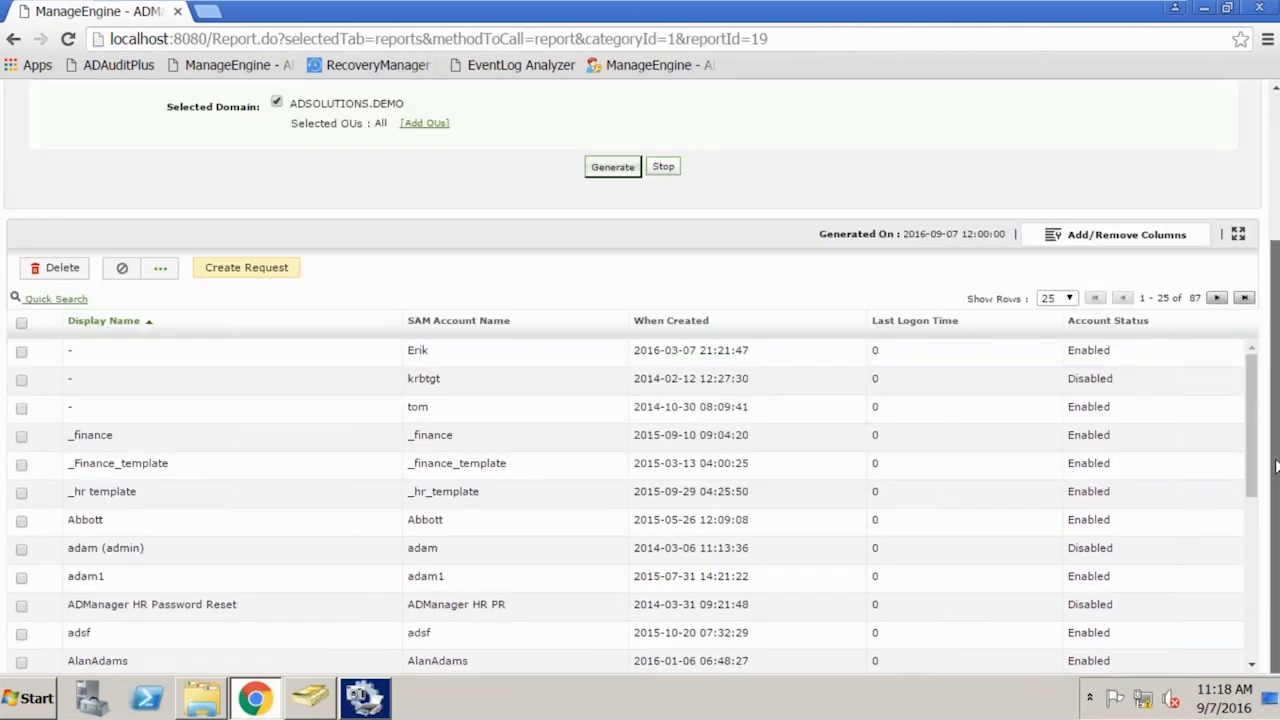
{"action": "left_click_drag", "start_coordinate": [1276, 455], "coordinate": [1276, 420]}
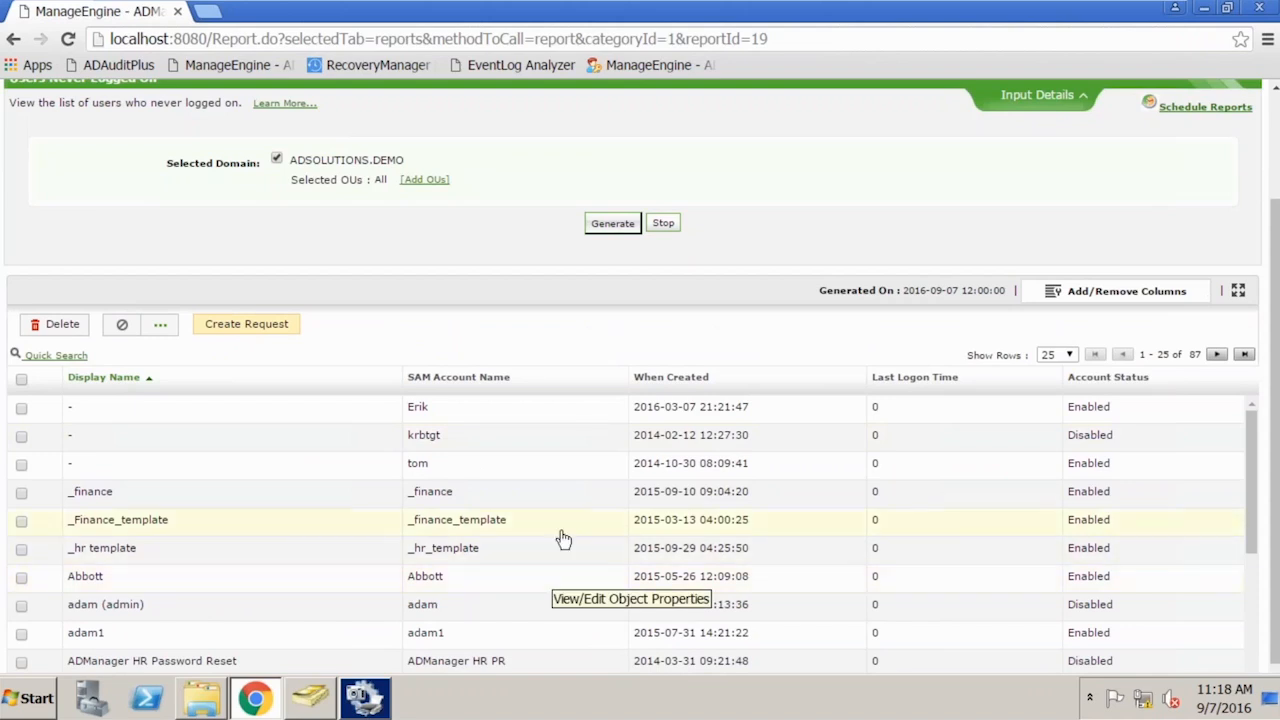
{"action": "scroll", "coordinate": [563, 535], "scroll_direction": "up", "scroll_amount": 2}
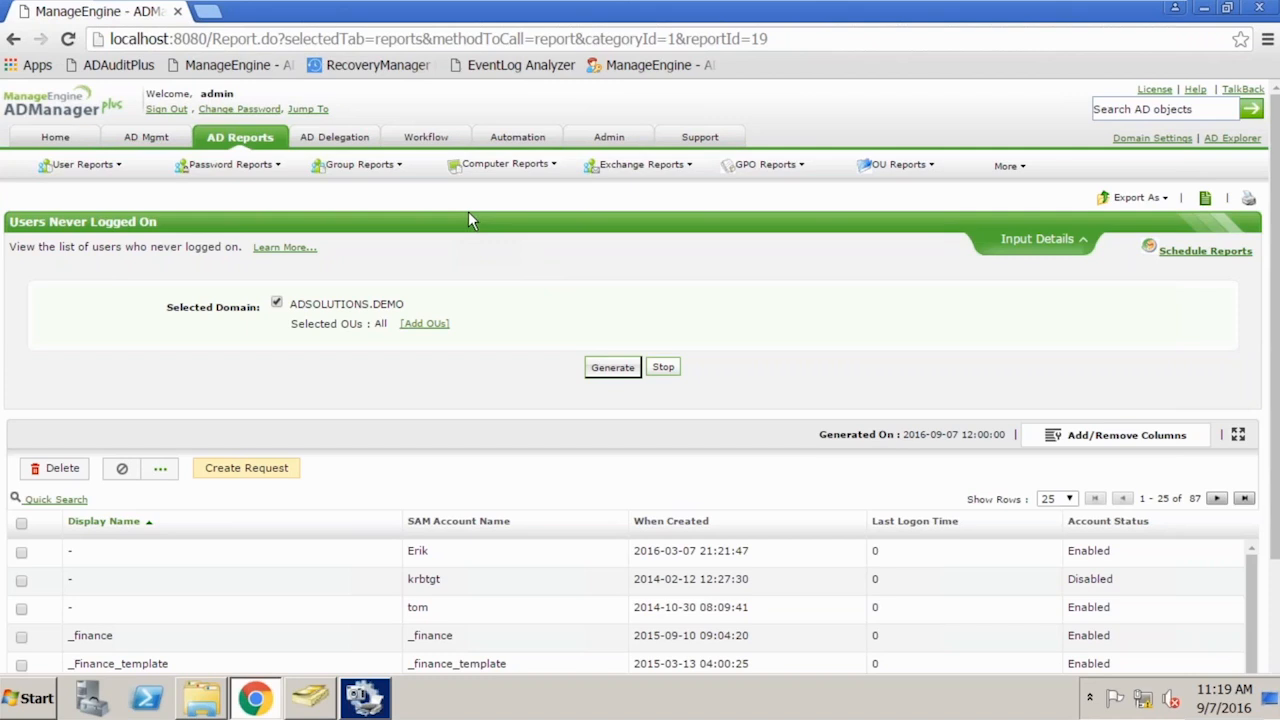
Return to the user creation templates and reopen the Account attributes of the Finance template
{"action": "left_click", "coordinate": [153, 143]}
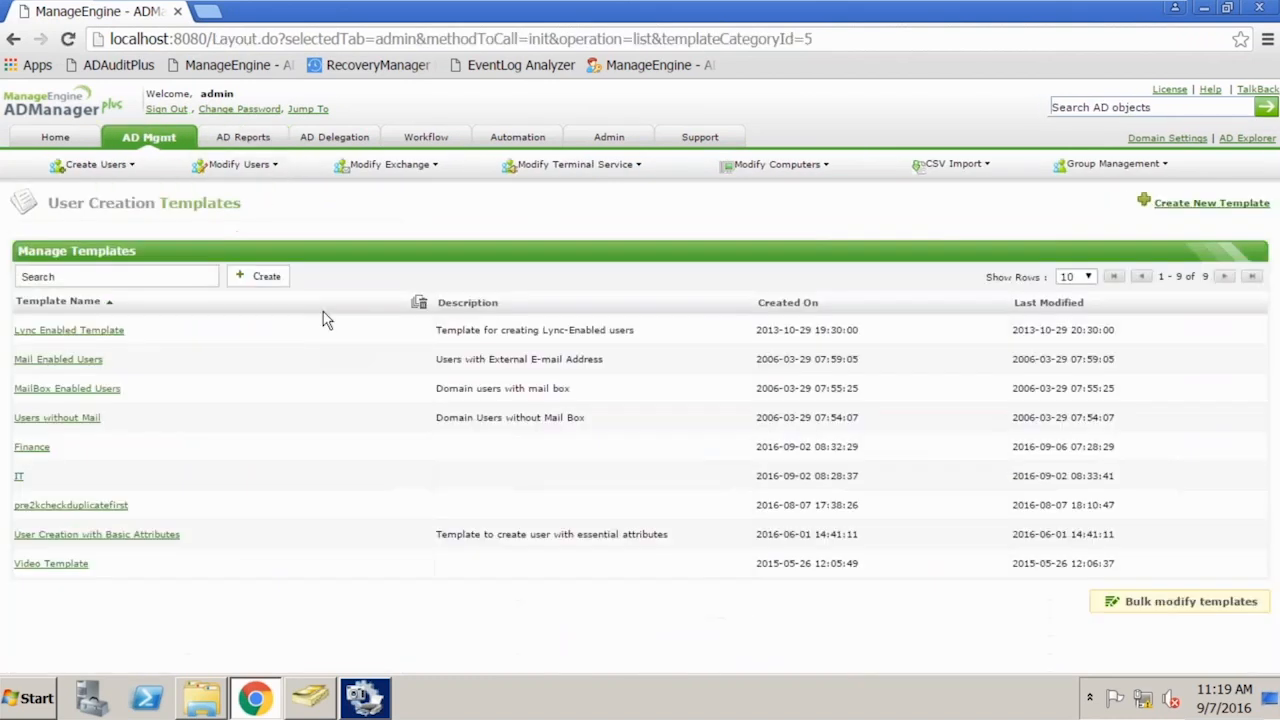
{"action": "left_click", "coordinate": [31, 447]}
{"action": "left_click", "coordinate": [192, 368]}
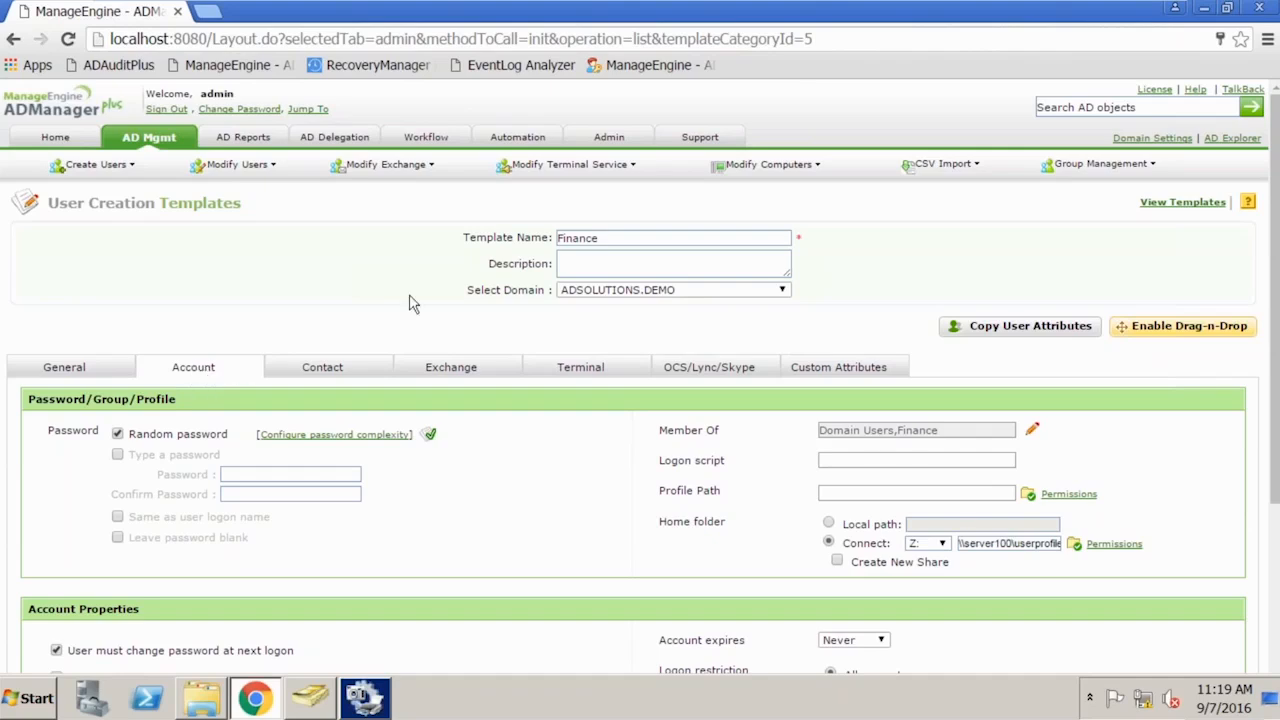
{"action": "left_click_drag", "start_coordinate": [1276, 284], "coordinate": [1274, 340]}
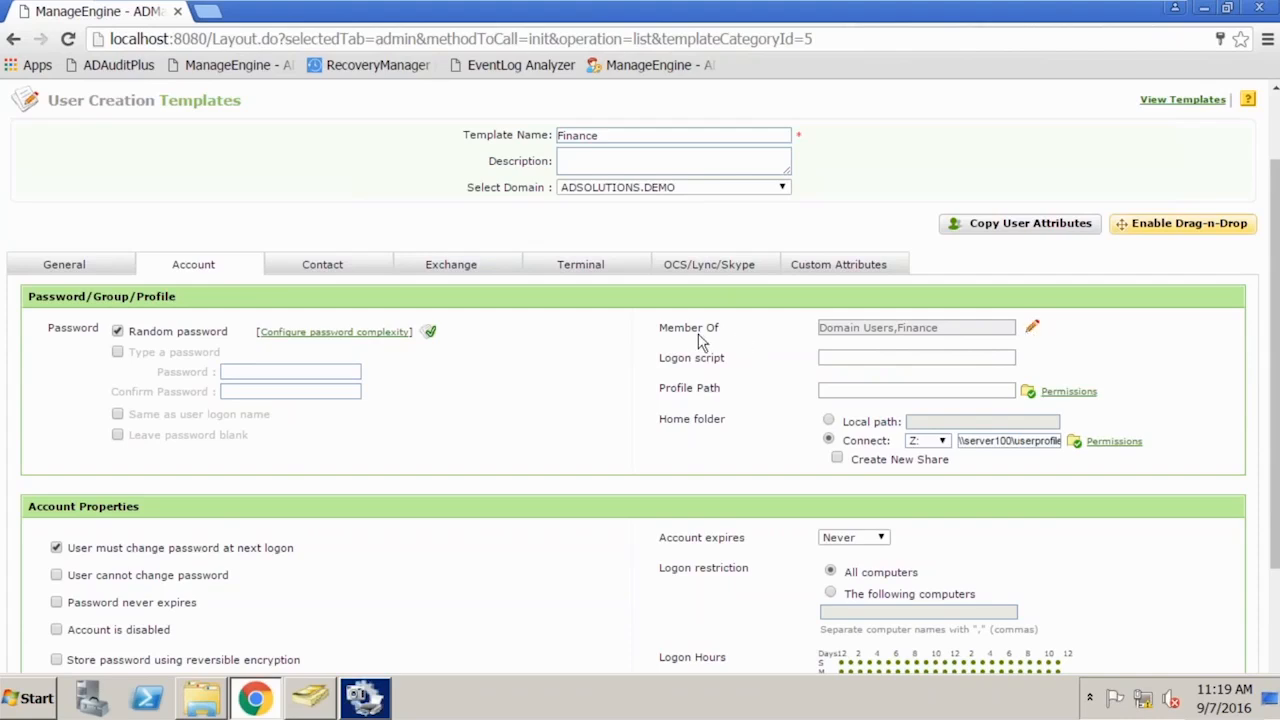
{"action": "left_click", "coordinate": [614, 133]}
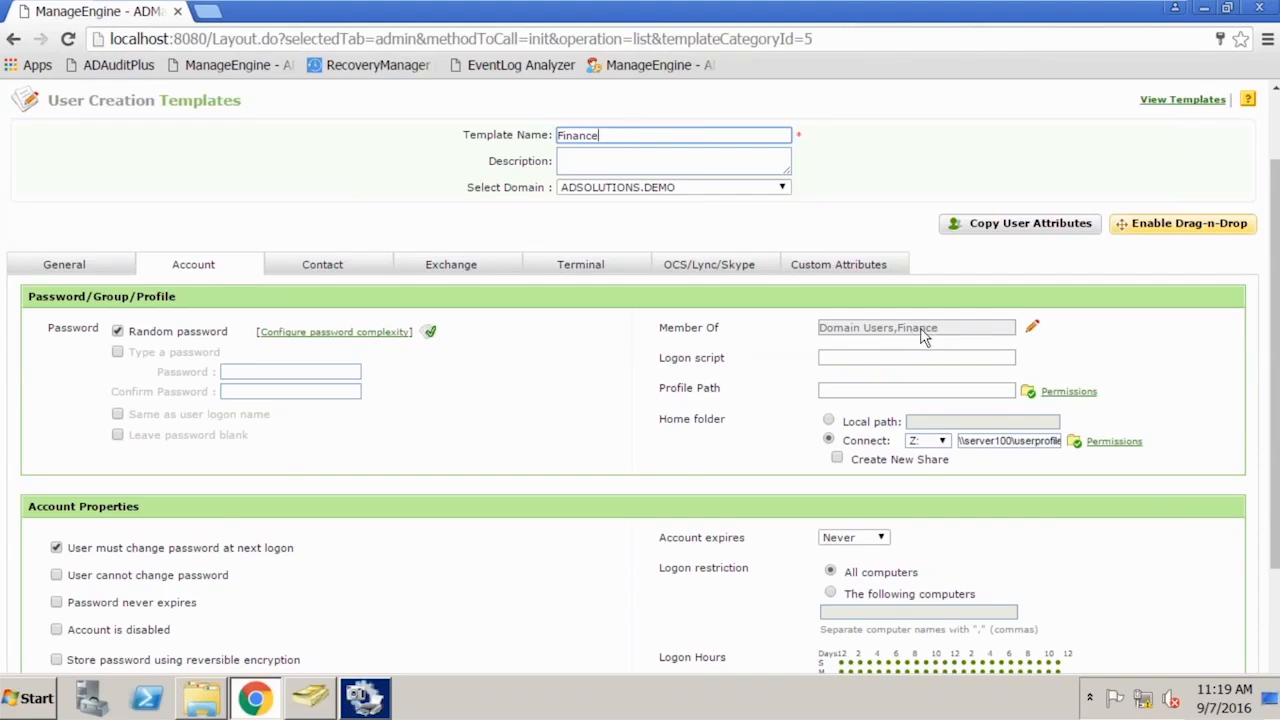
Review the available and selected groups for the template's Member Of setting, leaving the selection without saving changes
{"action": "left_click", "coordinate": [1034, 331]}
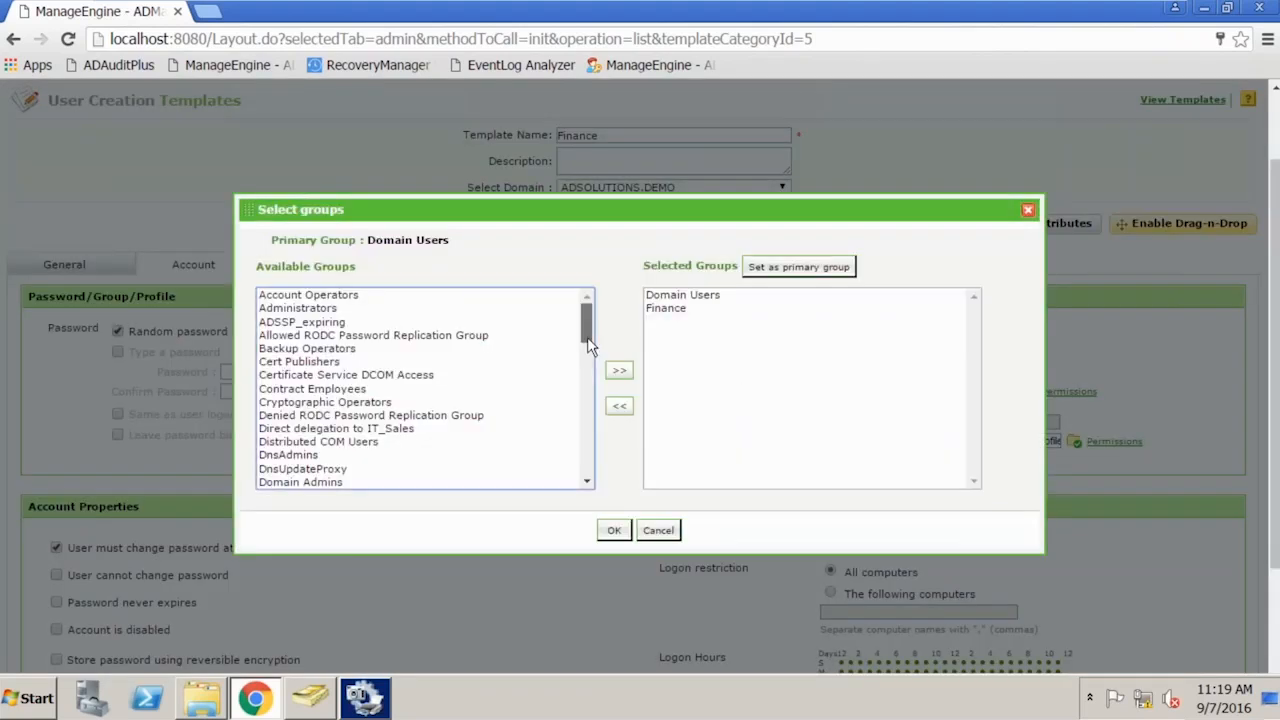
{"action": "scroll", "coordinate": [587, 337], "scroll_direction": "down", "scroll_amount": 10}
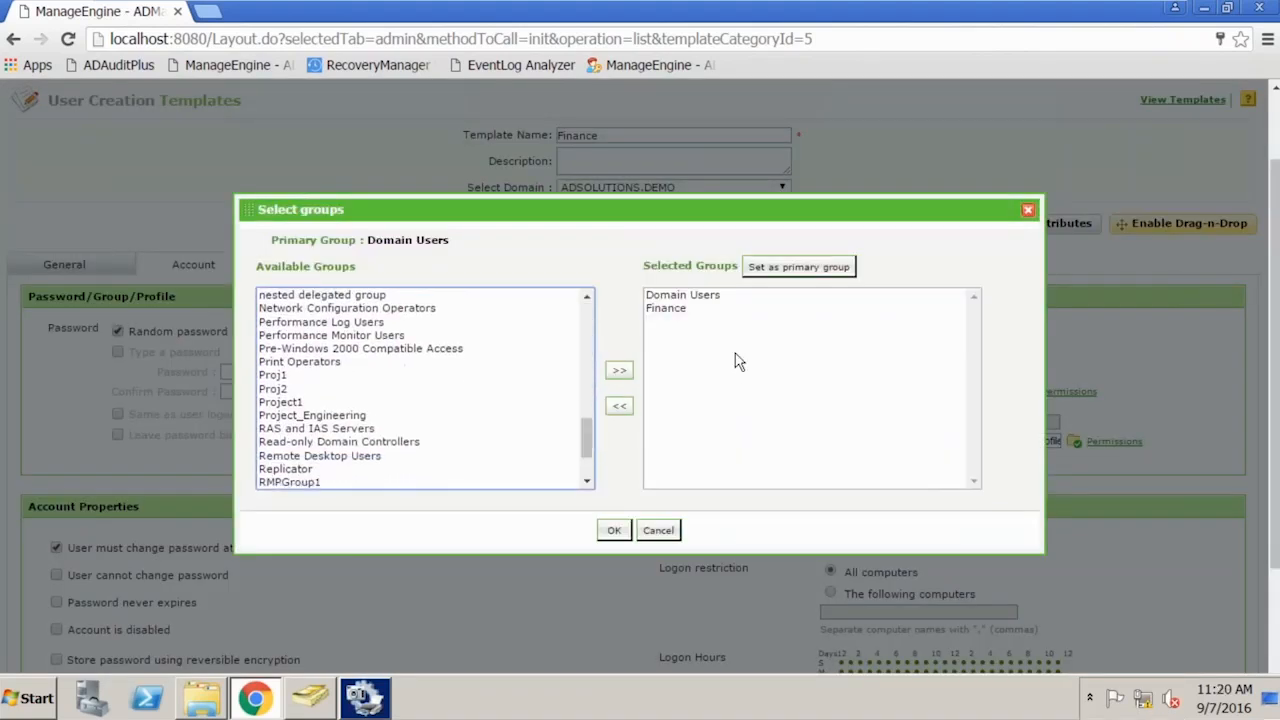
{"action": "left_click", "coordinate": [668, 531]}
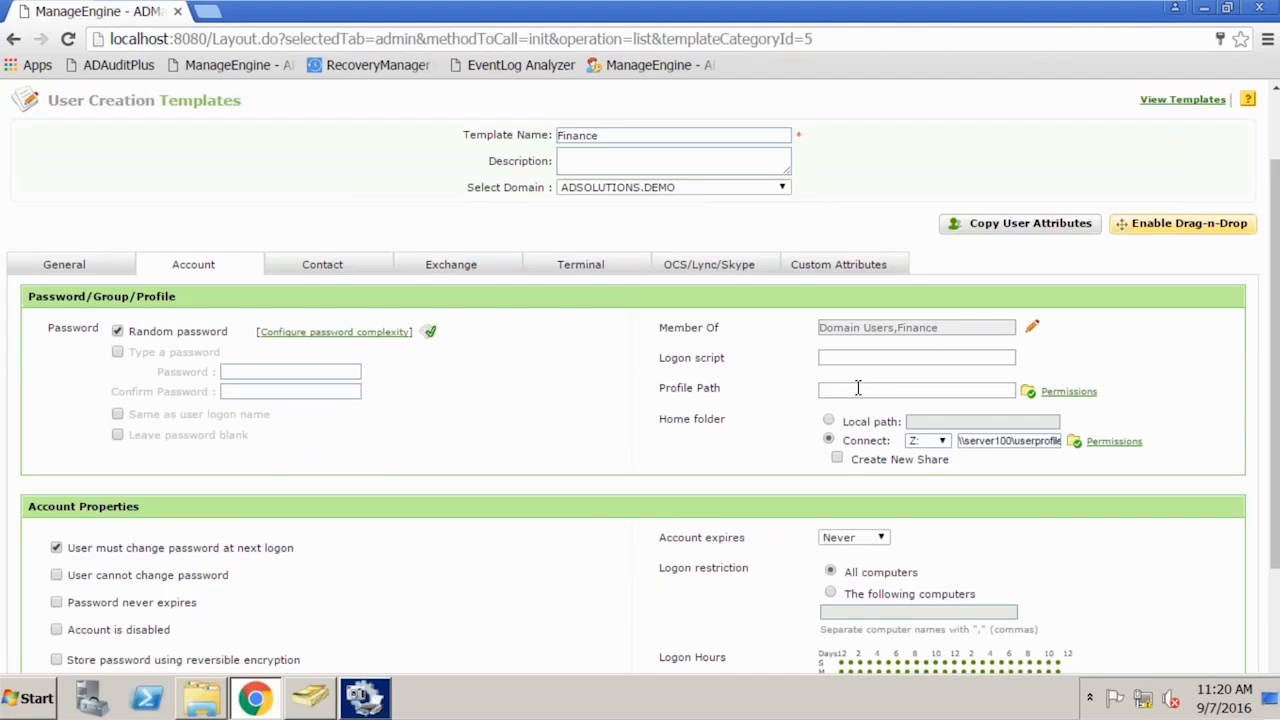
Inspect the %username% variable in the home folder's network path for drive Z:
{"action": "left_click_drag", "start_coordinate": [977, 441], "coordinate": [1070, 455]}
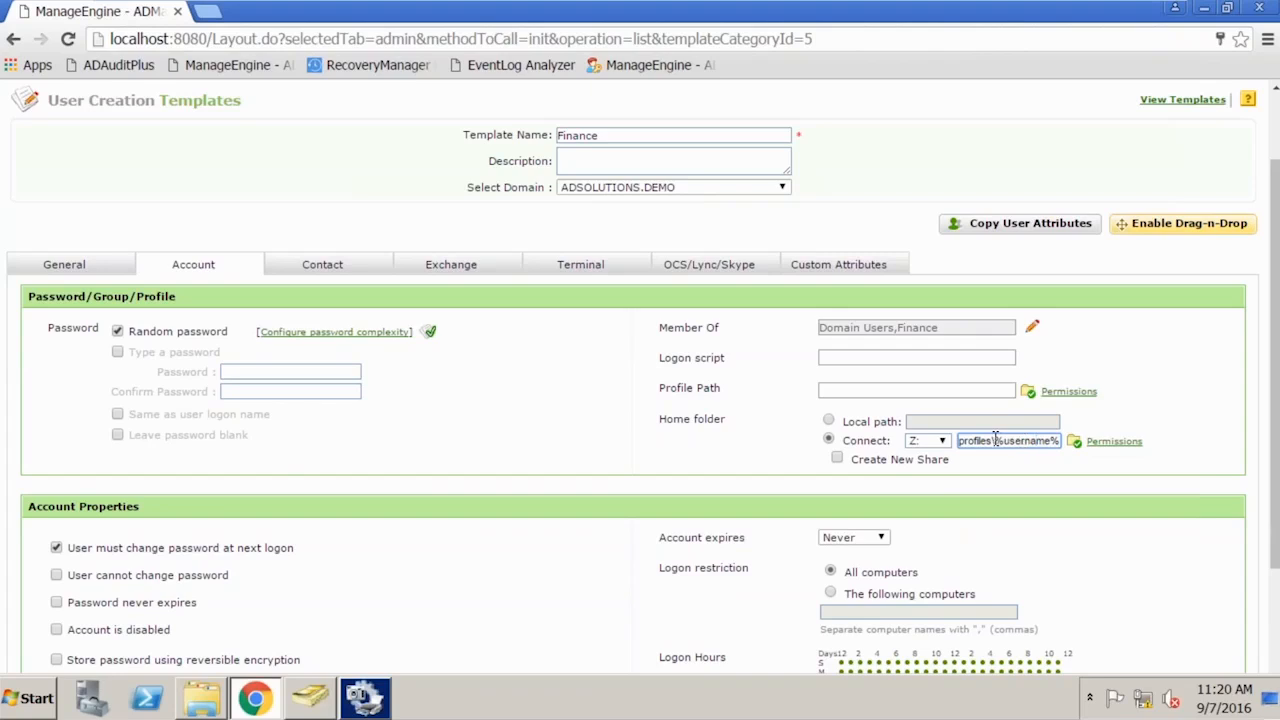
{"action": "left_click_drag", "start_coordinate": [993, 441], "coordinate": [1058, 441]}
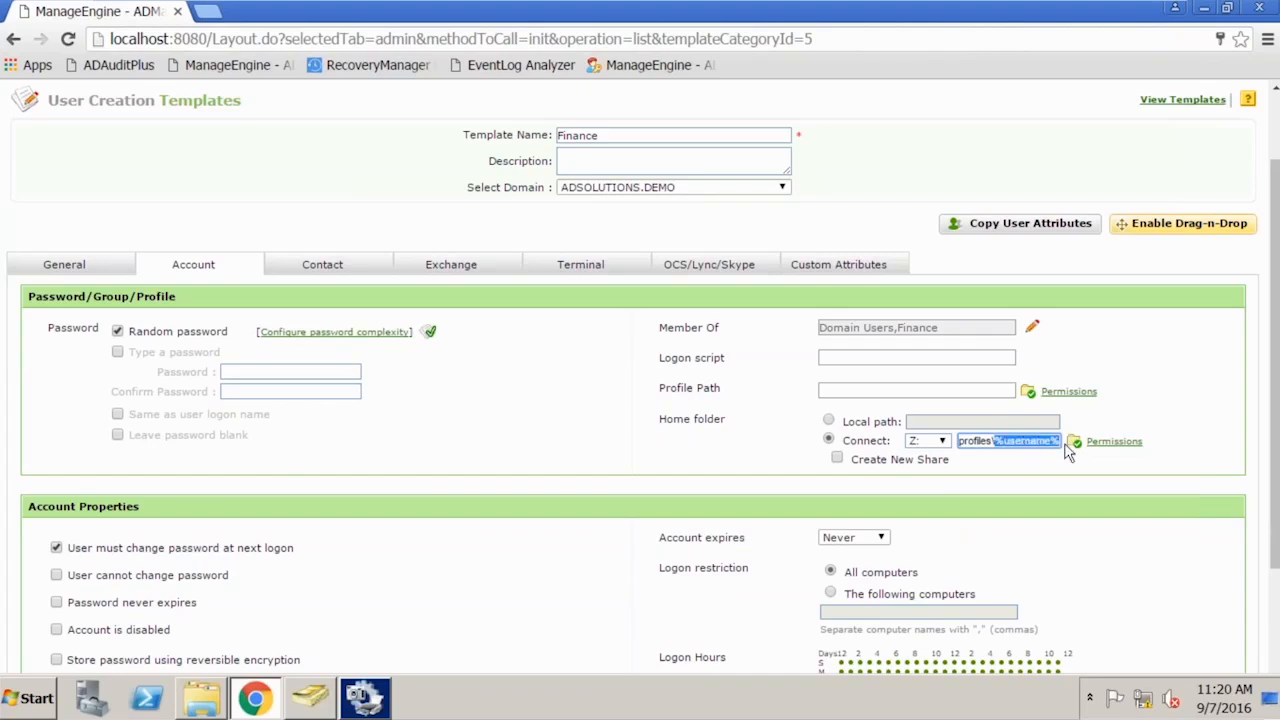
{"action": "left_click", "coordinate": [1050, 440]}
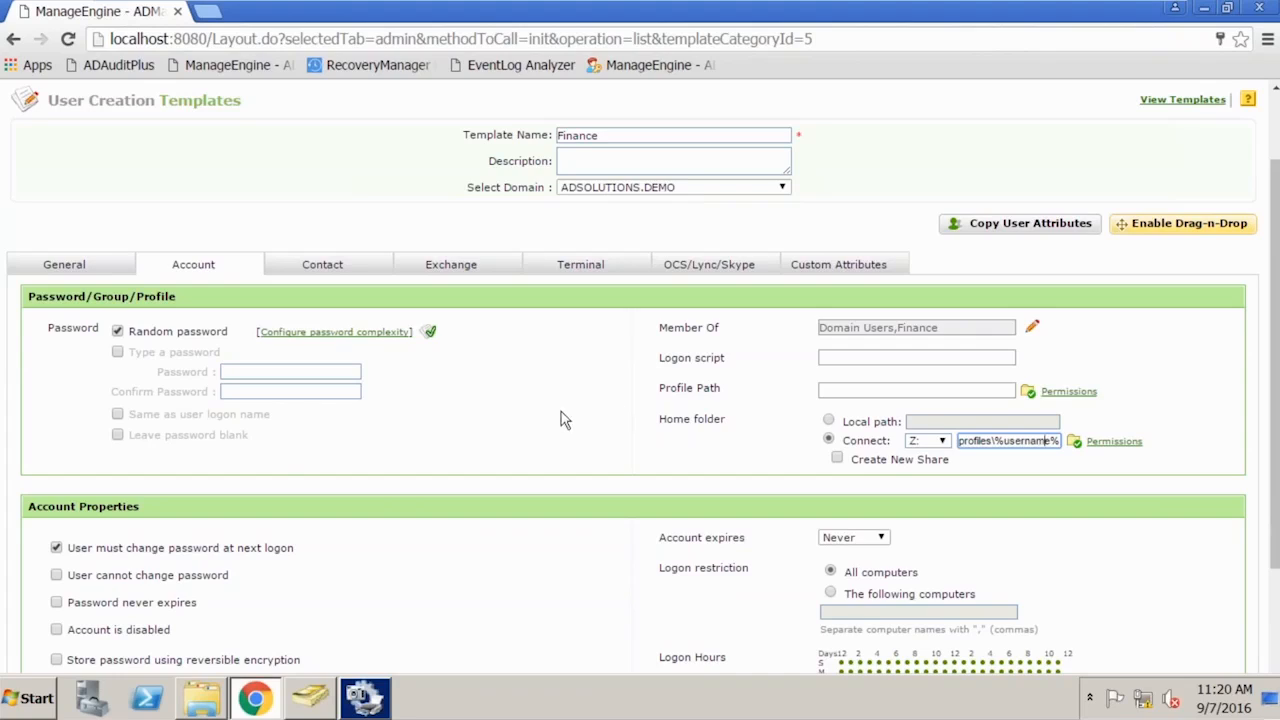
Examine the Finance template's Exchange settings for a MailBox Enabled User, and set the mail option to No Mail
{"action": "left_click", "coordinate": [451, 267]}
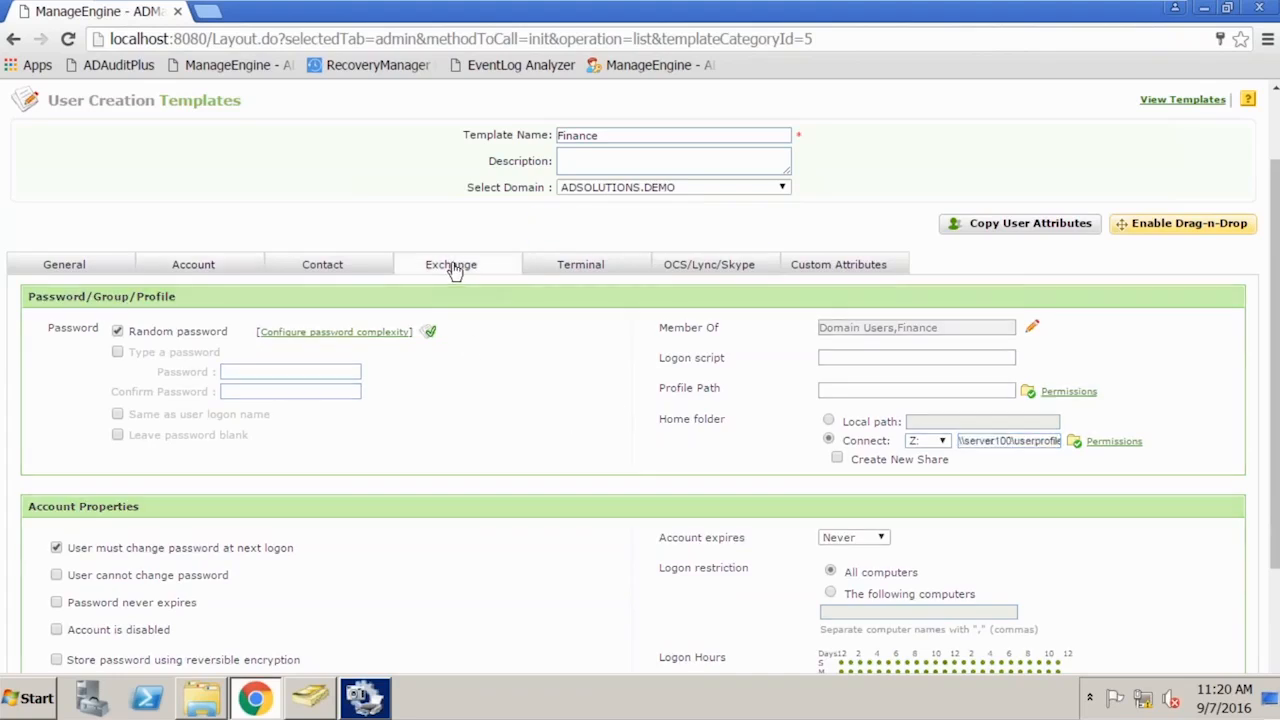
{"action": "left_click", "coordinate": [452, 413]}
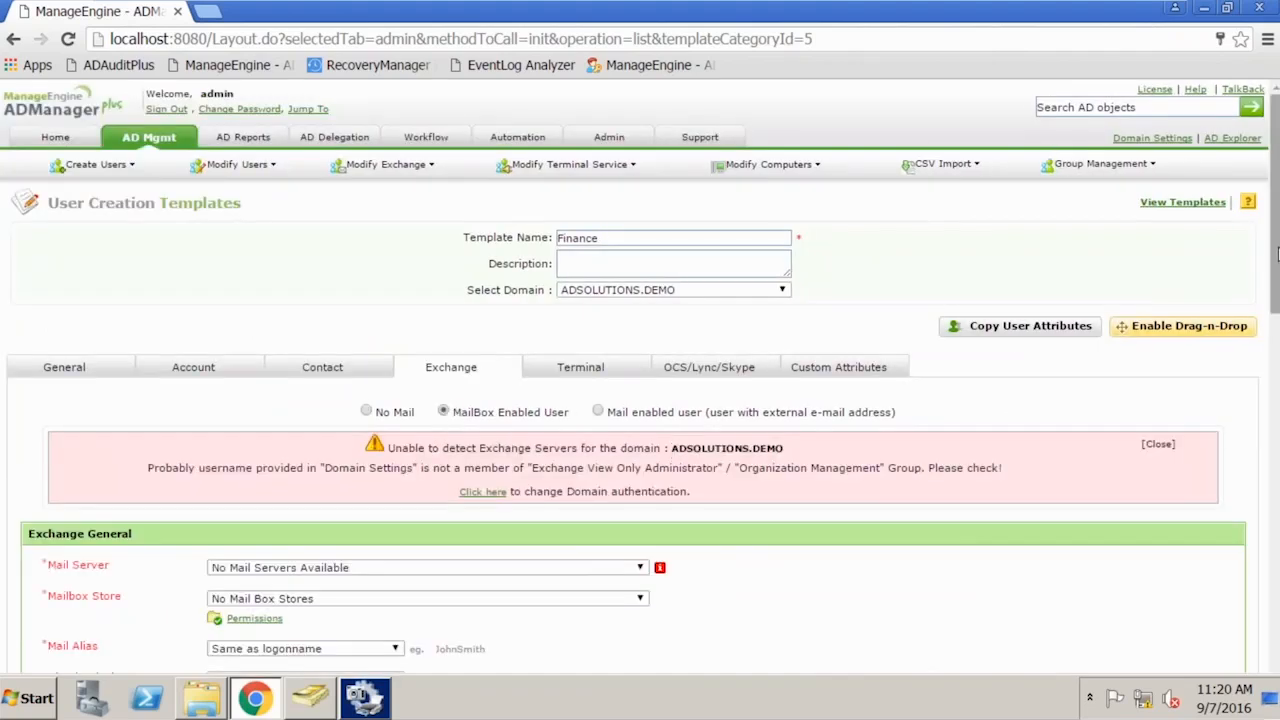
{"action": "left_click_drag", "start_coordinate": [1277, 255], "coordinate": [1272, 412]}
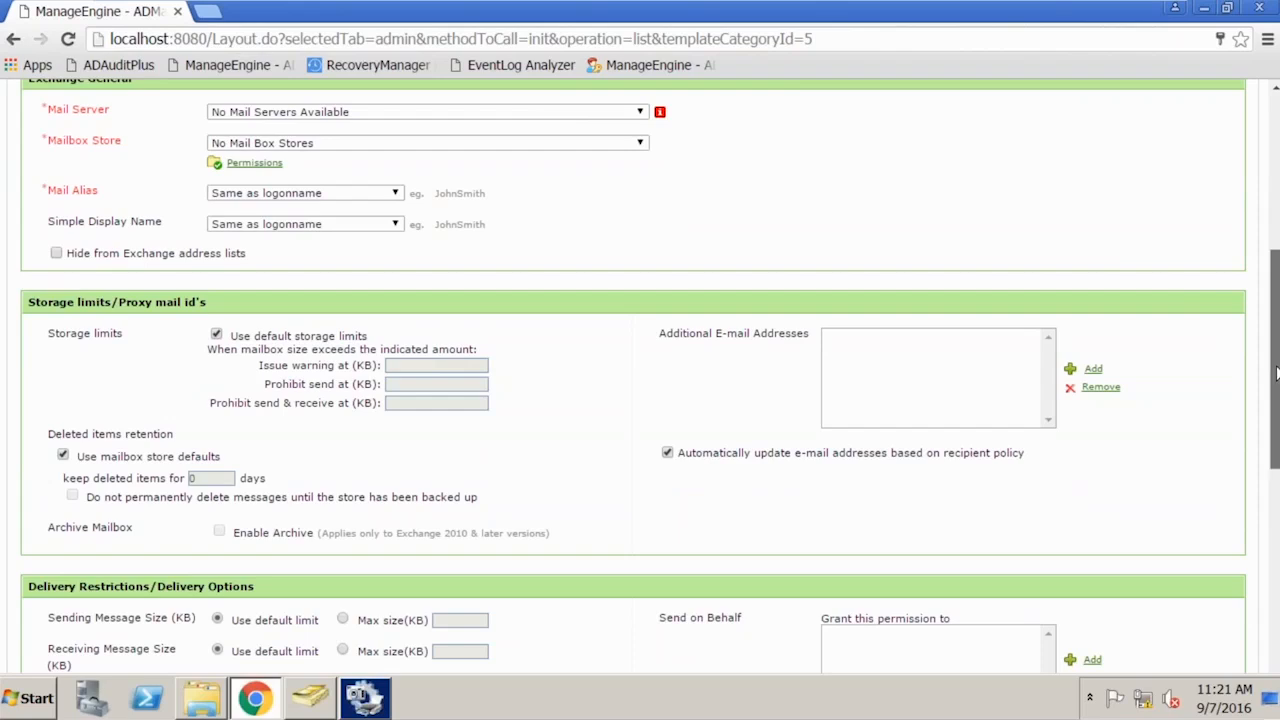
{"action": "left_click_drag", "start_coordinate": [1276, 372], "coordinate": [1277, 527]}
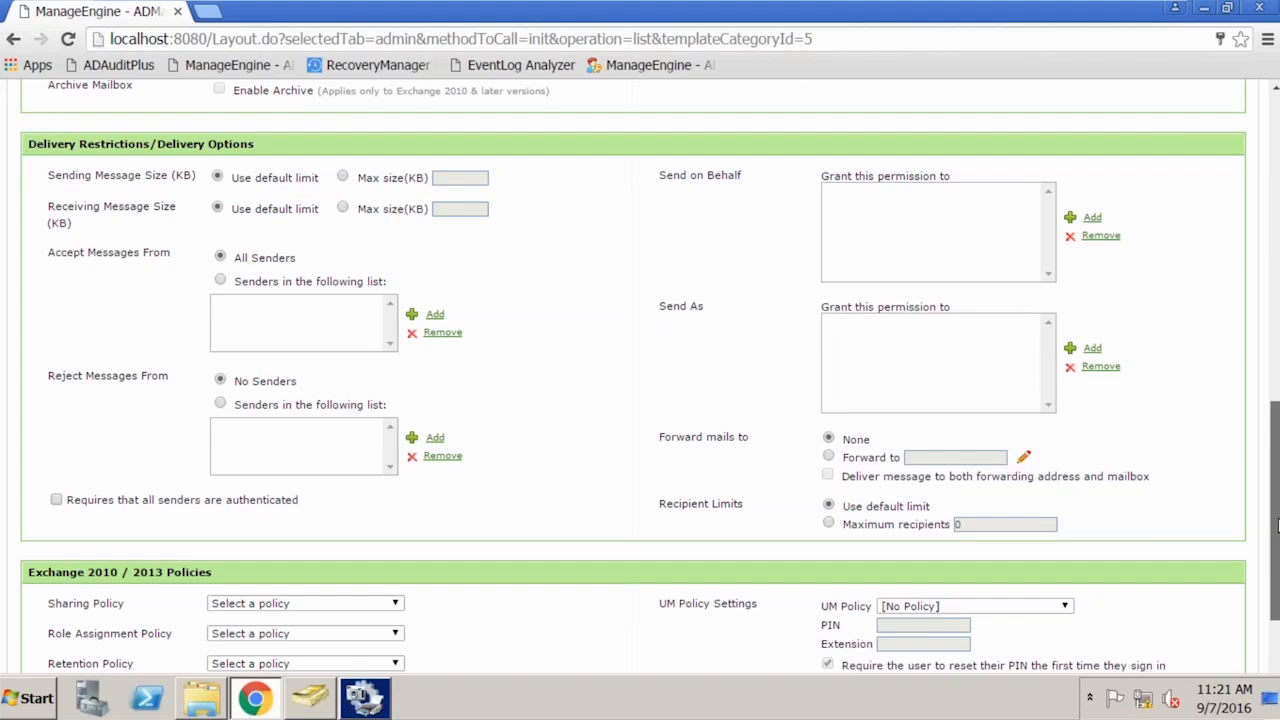
{"action": "left_click_drag", "start_coordinate": [1277, 527], "coordinate": [1277, 210]}
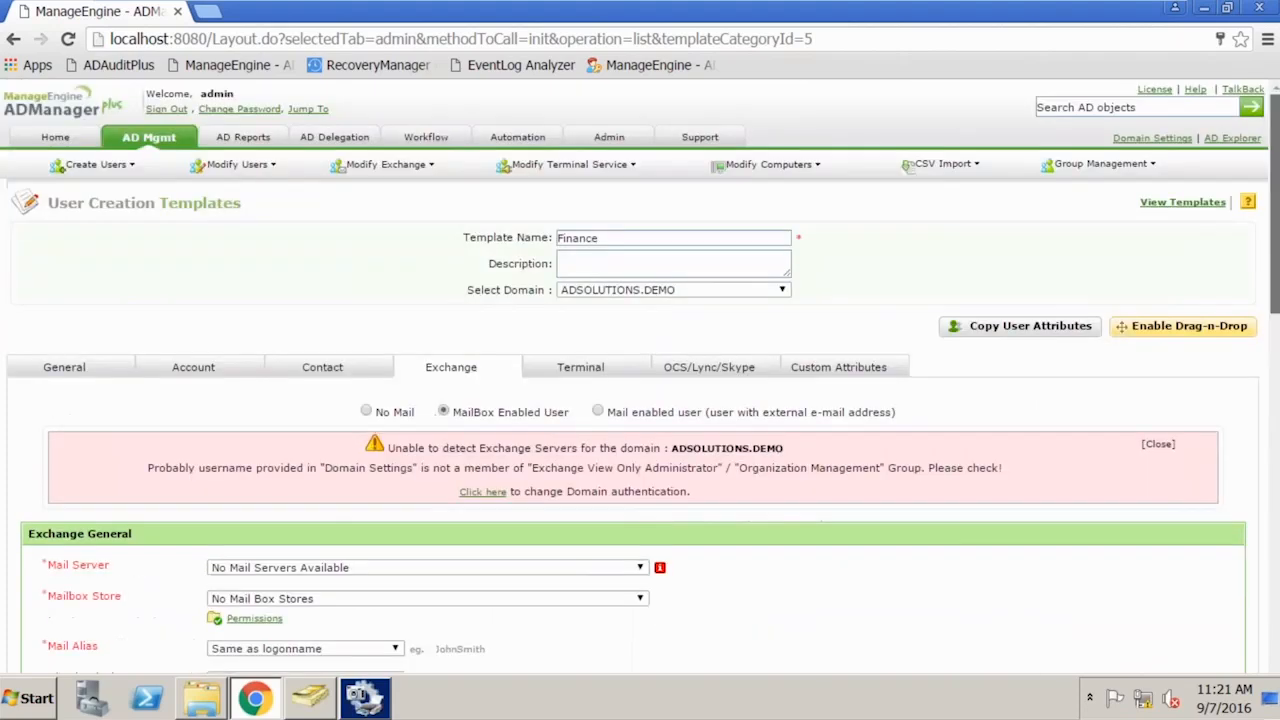
{"action": "left_click", "coordinate": [370, 413]}
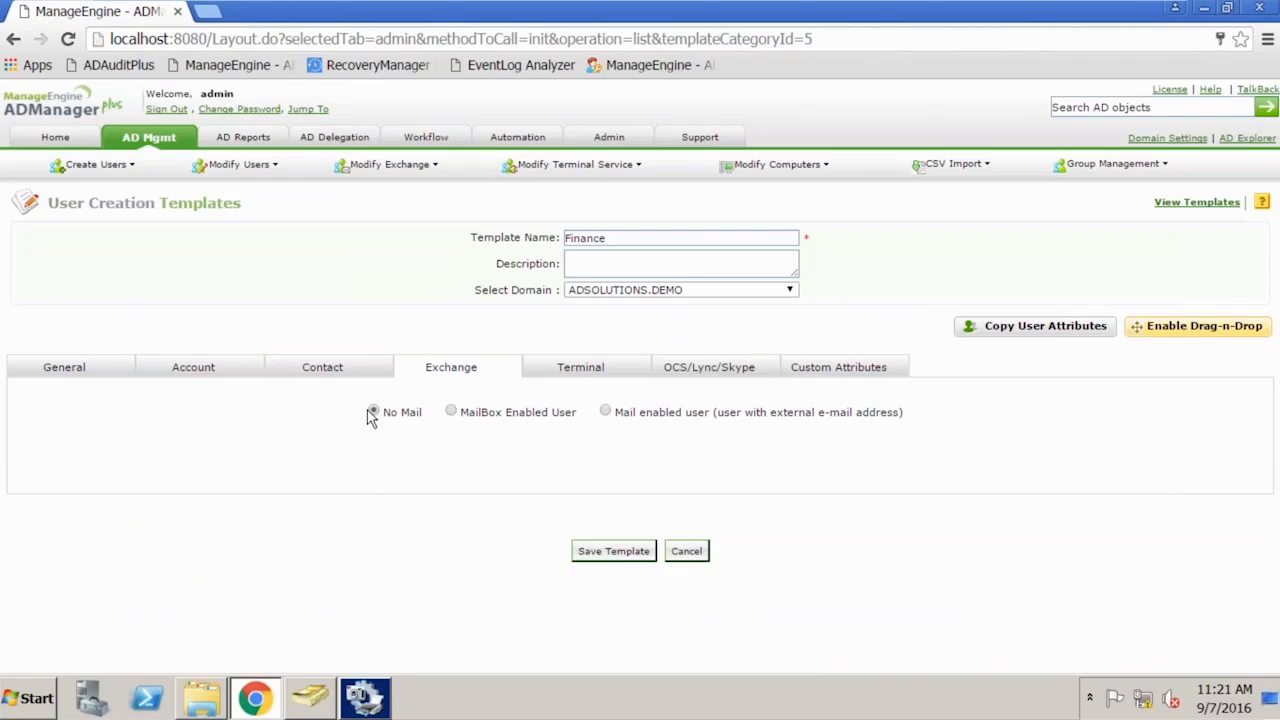
Leave the virtual machine and switch to Chrome on the host computer, showing the online ADManager Plus
{"action": "mouse_move", "coordinate": [1138, 12]}
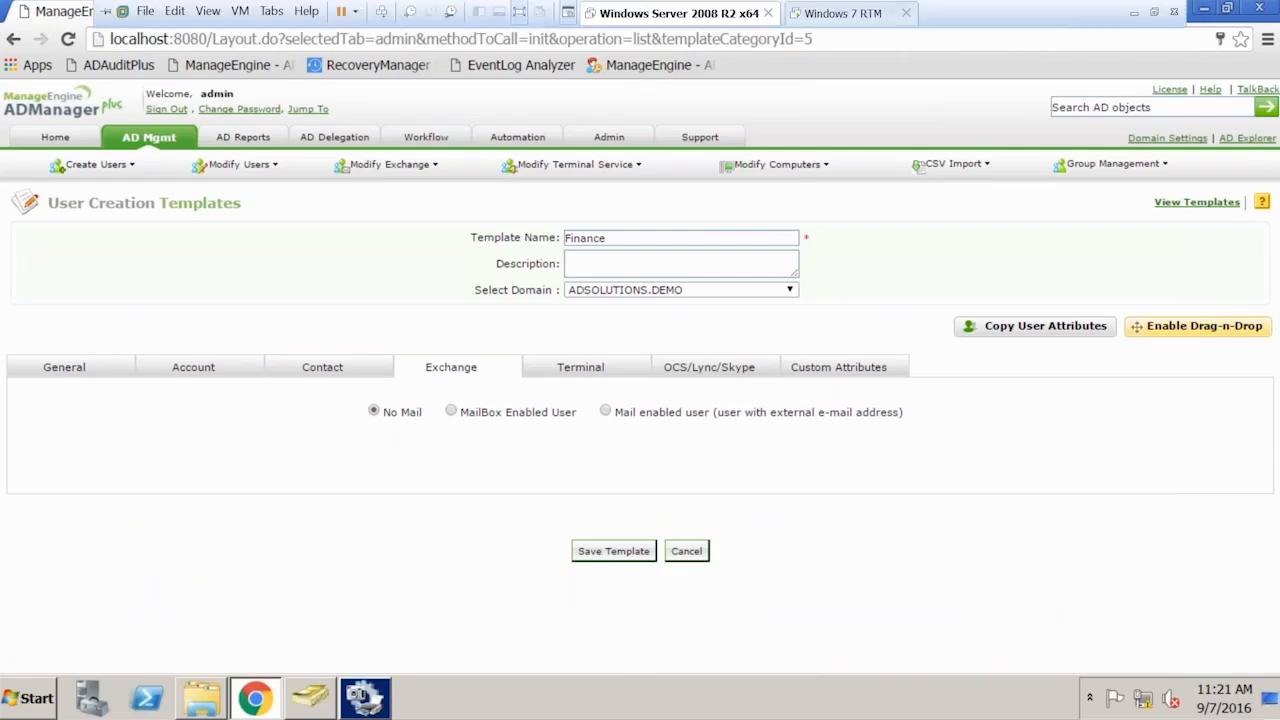
{"action": "left_click", "coordinate": [1135, 12]}
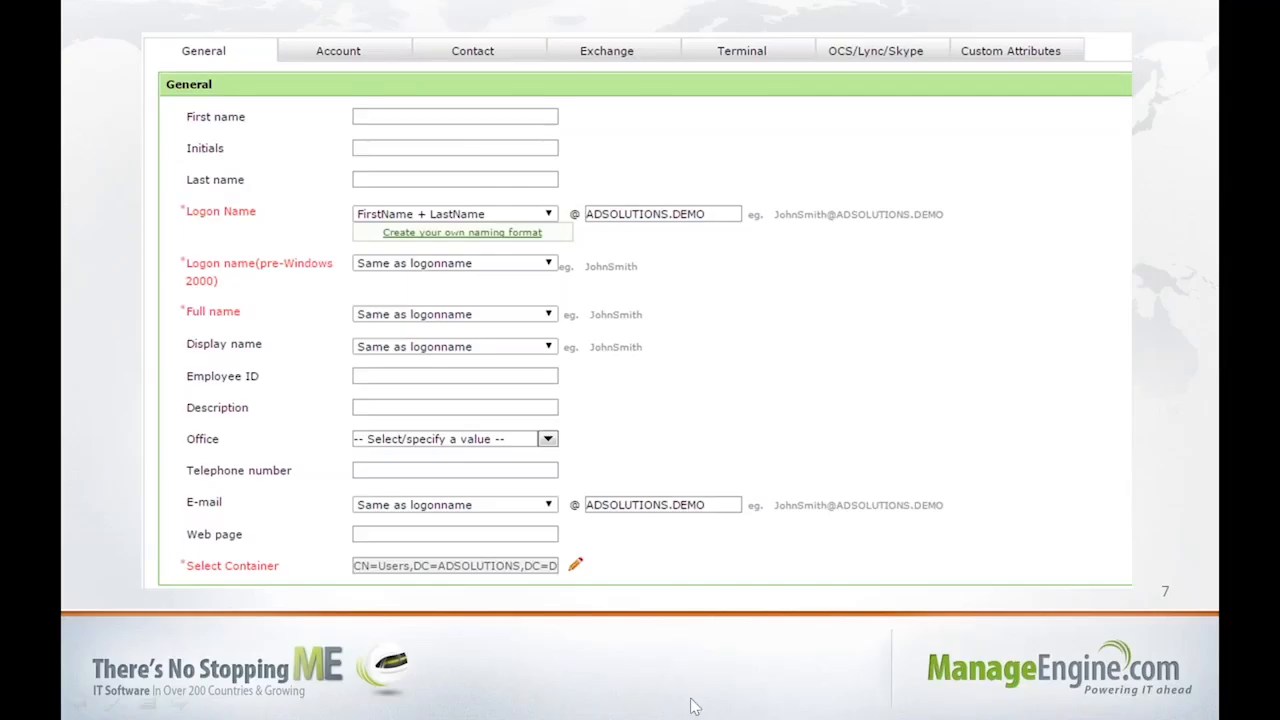
{"action": "key", "text": "super"}
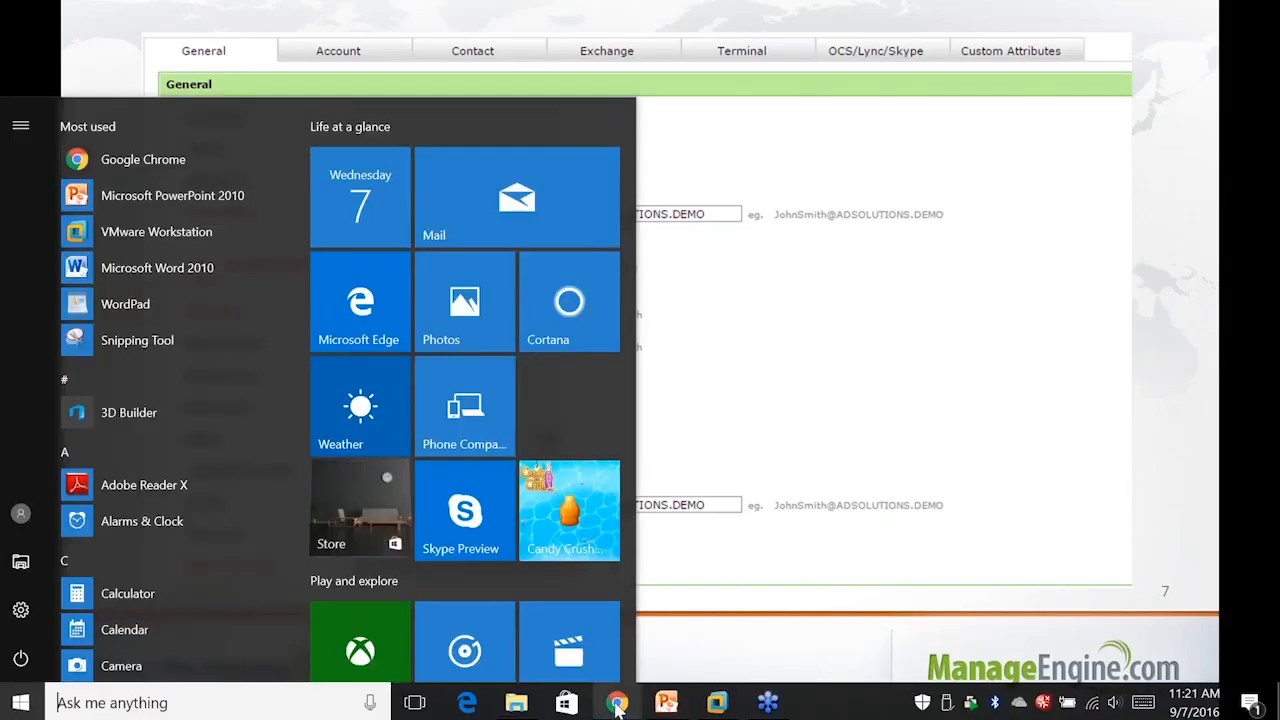
{"action": "left_click", "coordinate": [617, 706]}
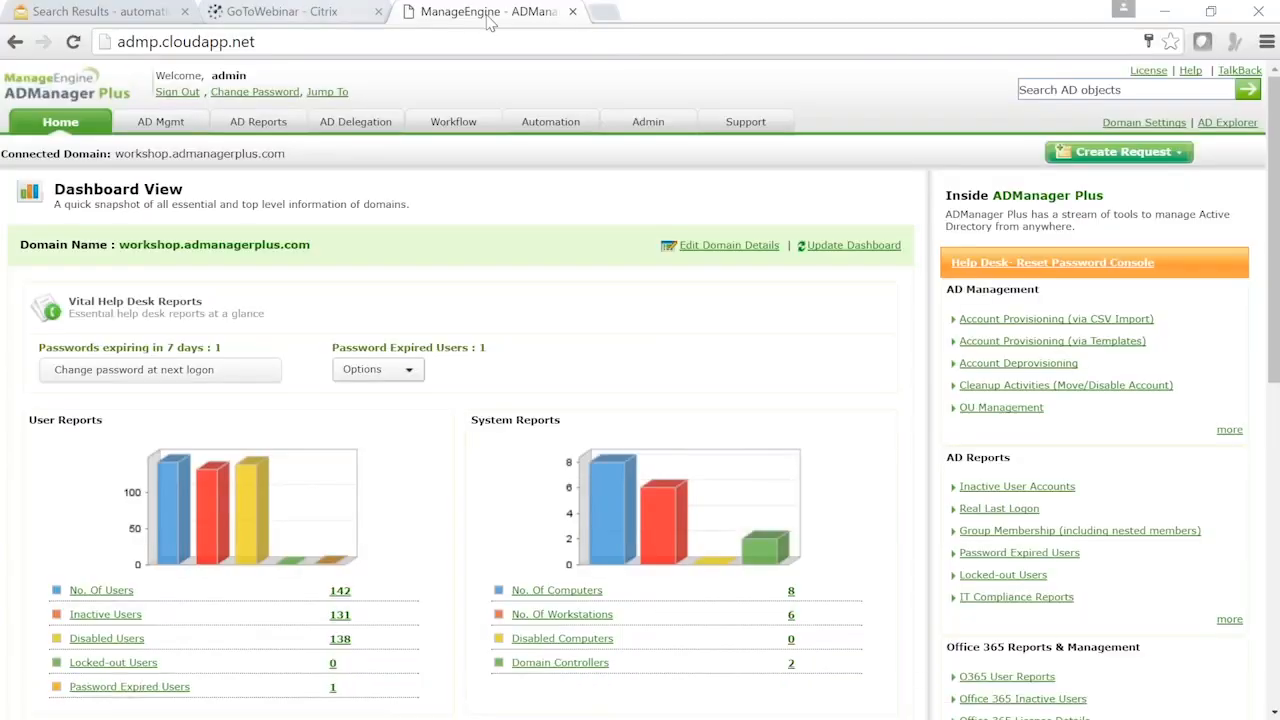
Open the user creation templates of the workshop.admanagerplus.com domain and start a new template
{"action": "left_click", "coordinate": [165, 125]}
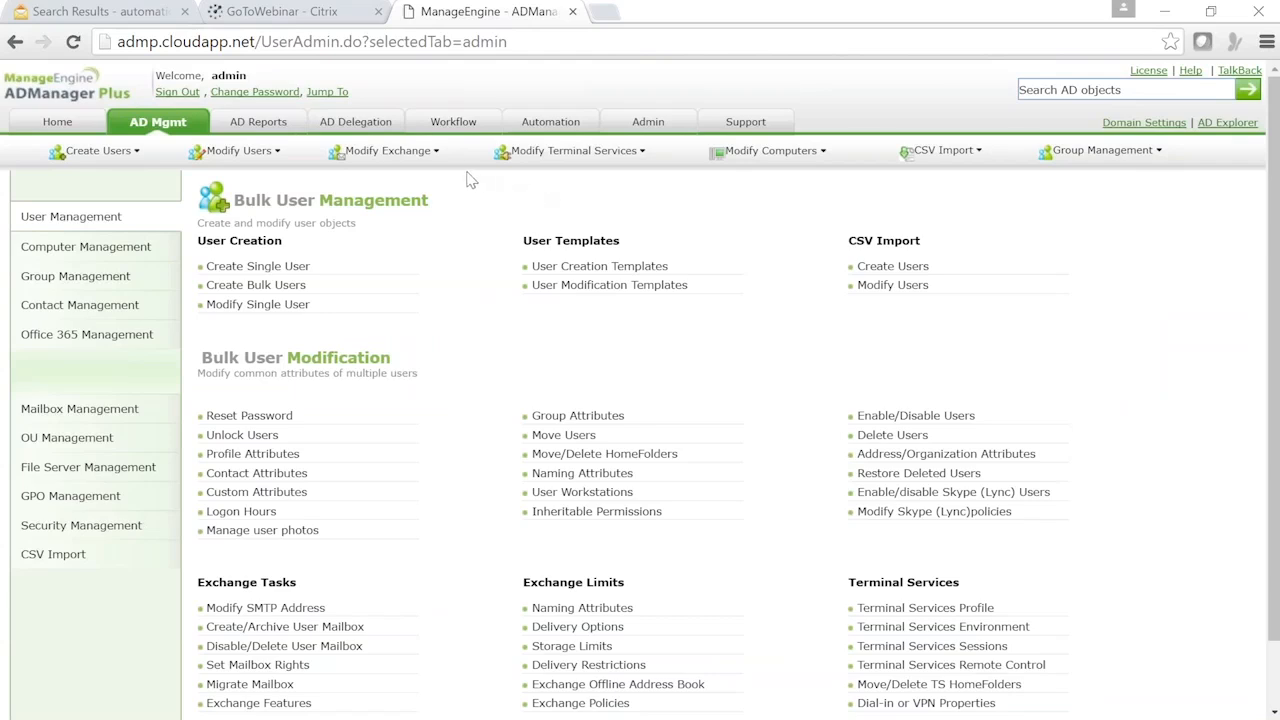
{"action": "left_click", "coordinate": [590, 270]}
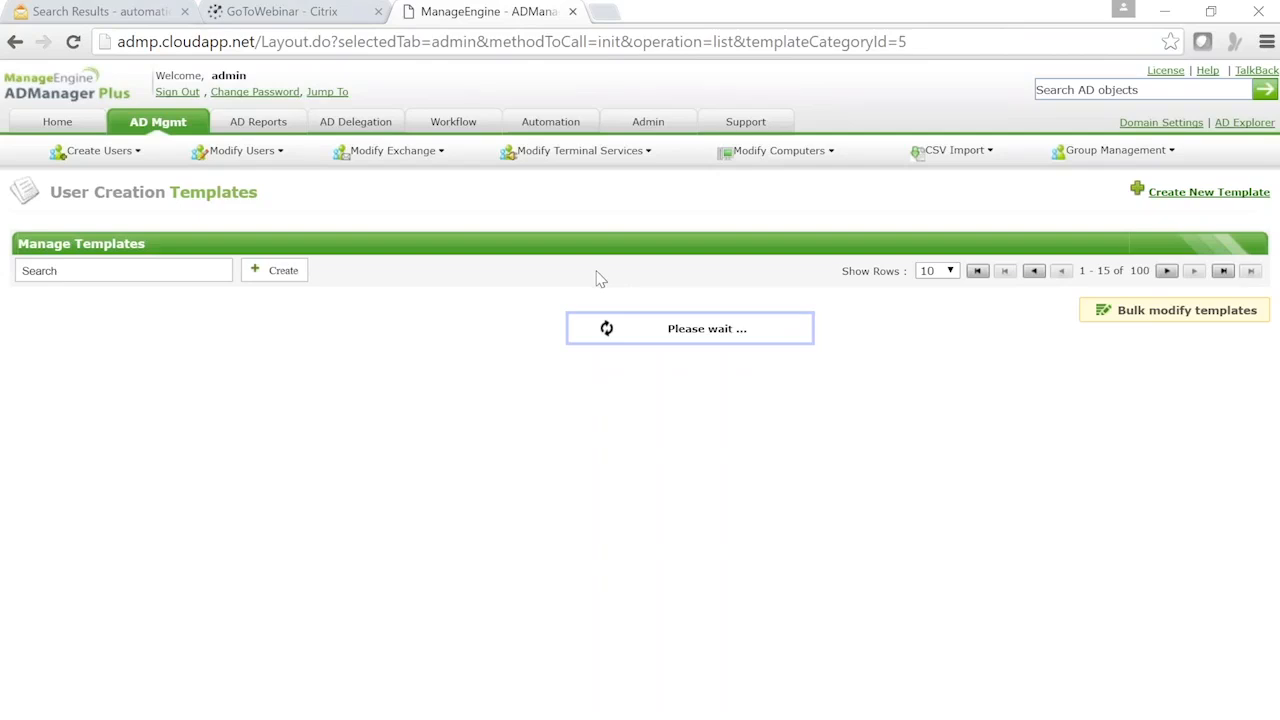
{"action": "left_click", "coordinate": [1205, 194]}
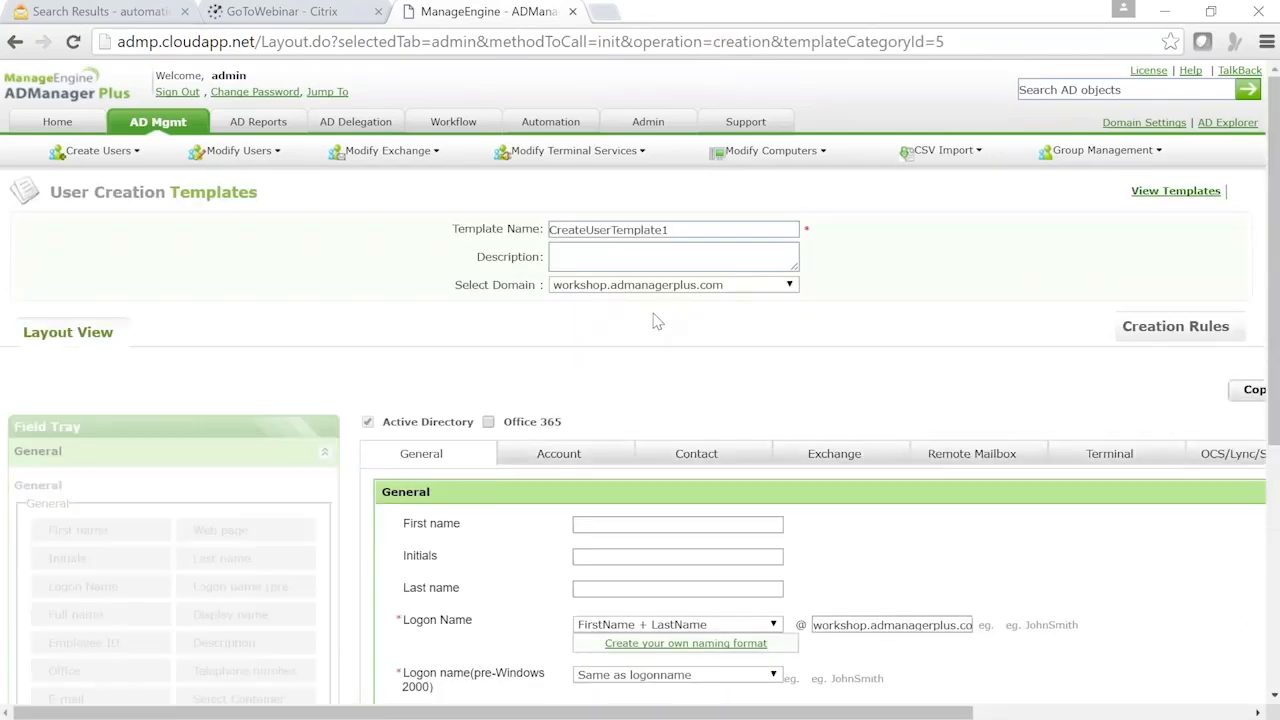
Examine the new template's Remote Mailbox settings by enabling the remote mailbox and disabling it again
{"action": "left_click", "coordinate": [638, 452]}
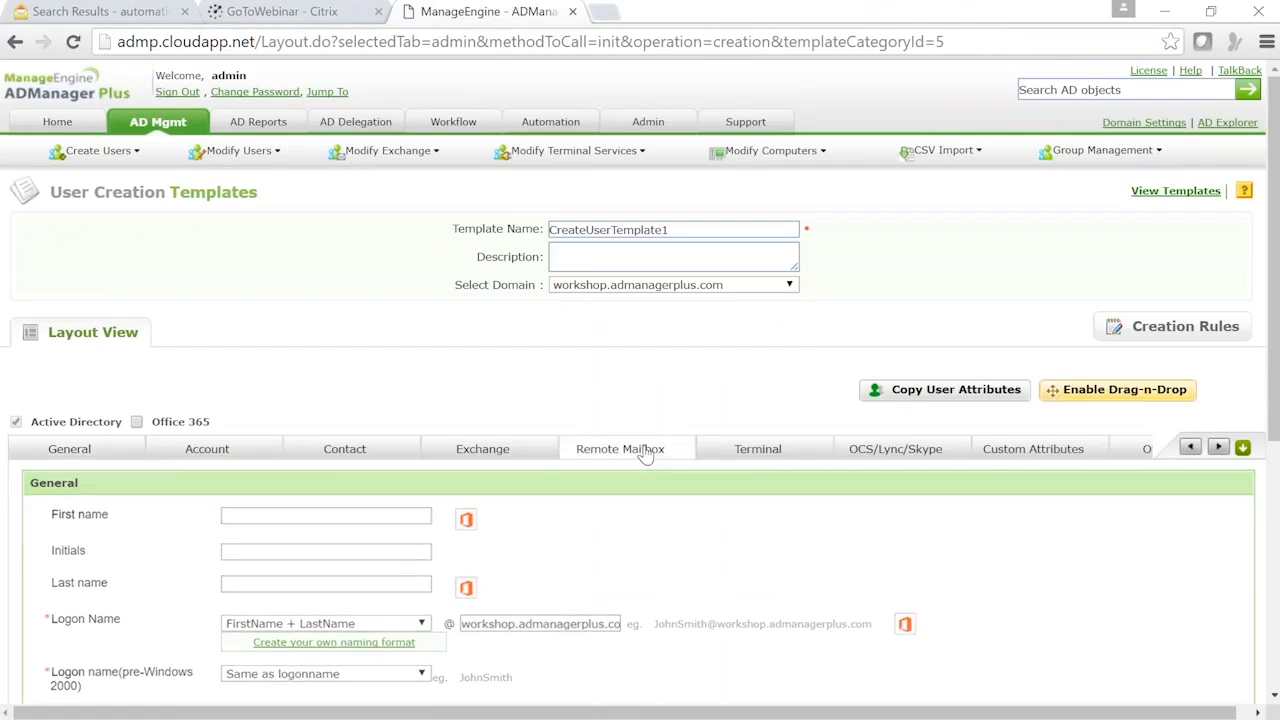
{"action": "left_click", "coordinate": [62, 518]}
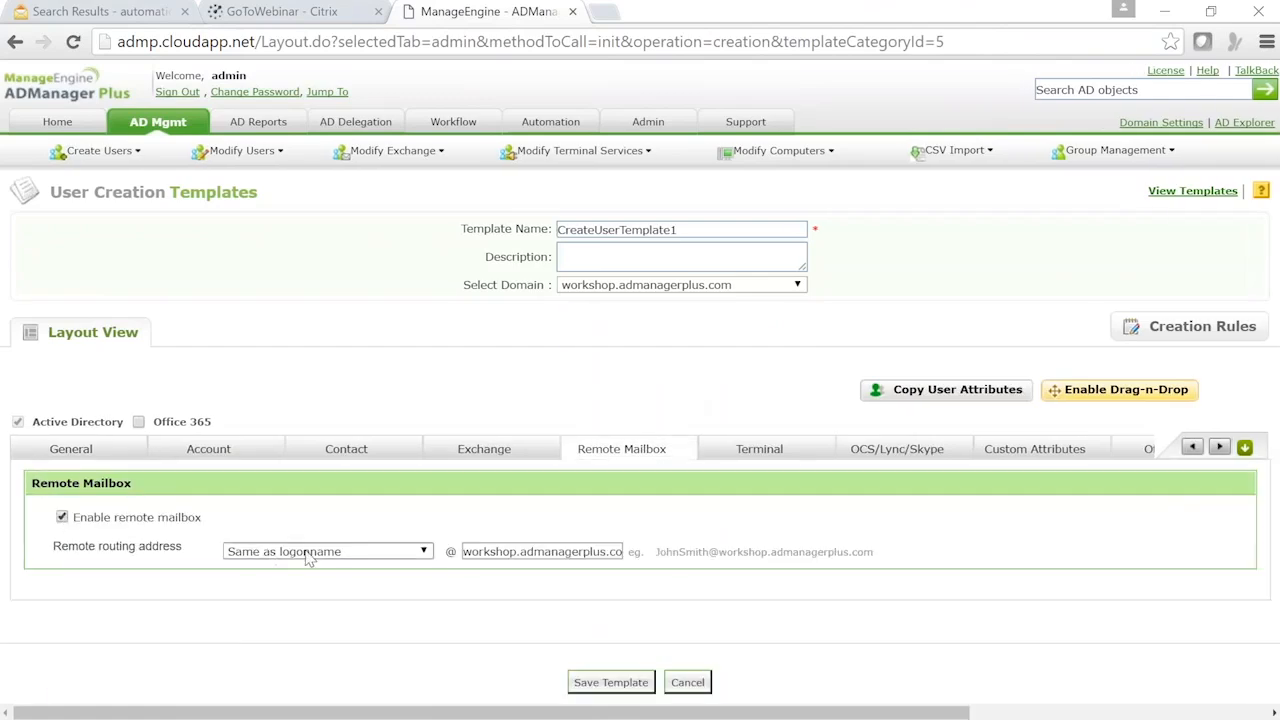
{"action": "left_click", "coordinate": [63, 518]}
Examine the new template's Exchange options for mailbox enabled and mail enabled users, and include Office 365 in the template
{"action": "left_click", "coordinate": [492, 452]}
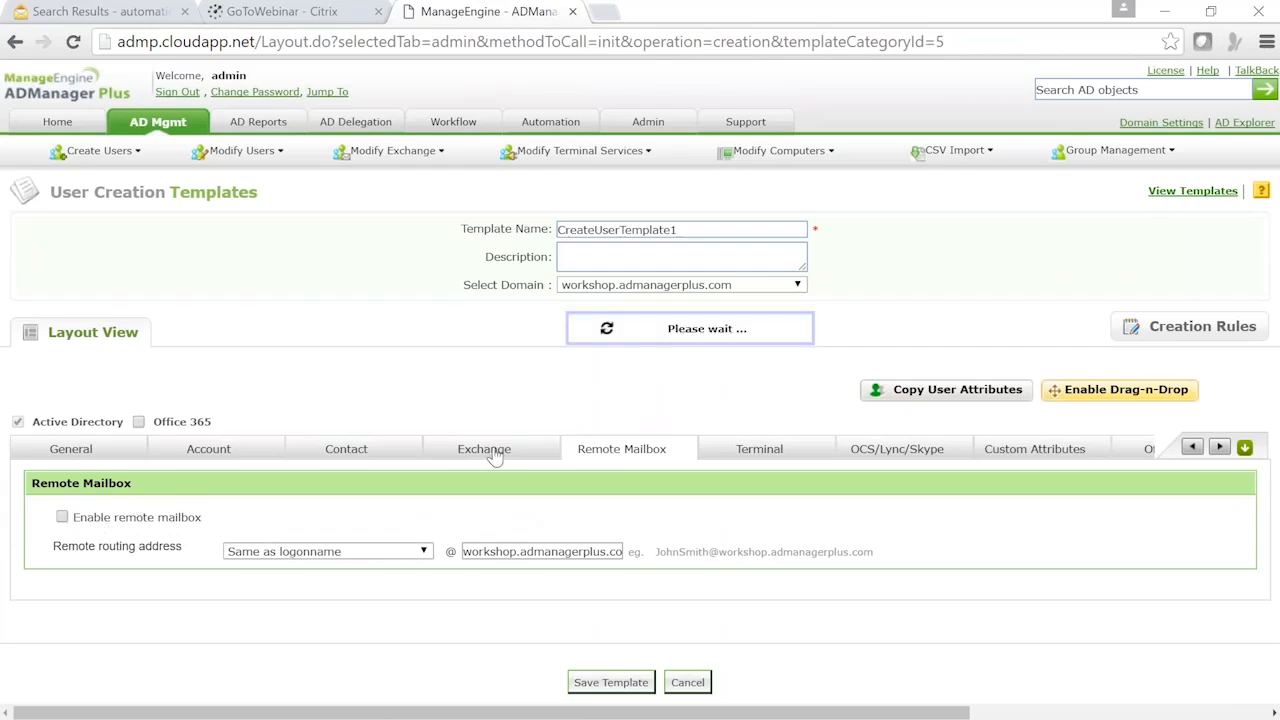
{"action": "left_click", "coordinate": [434, 496]}
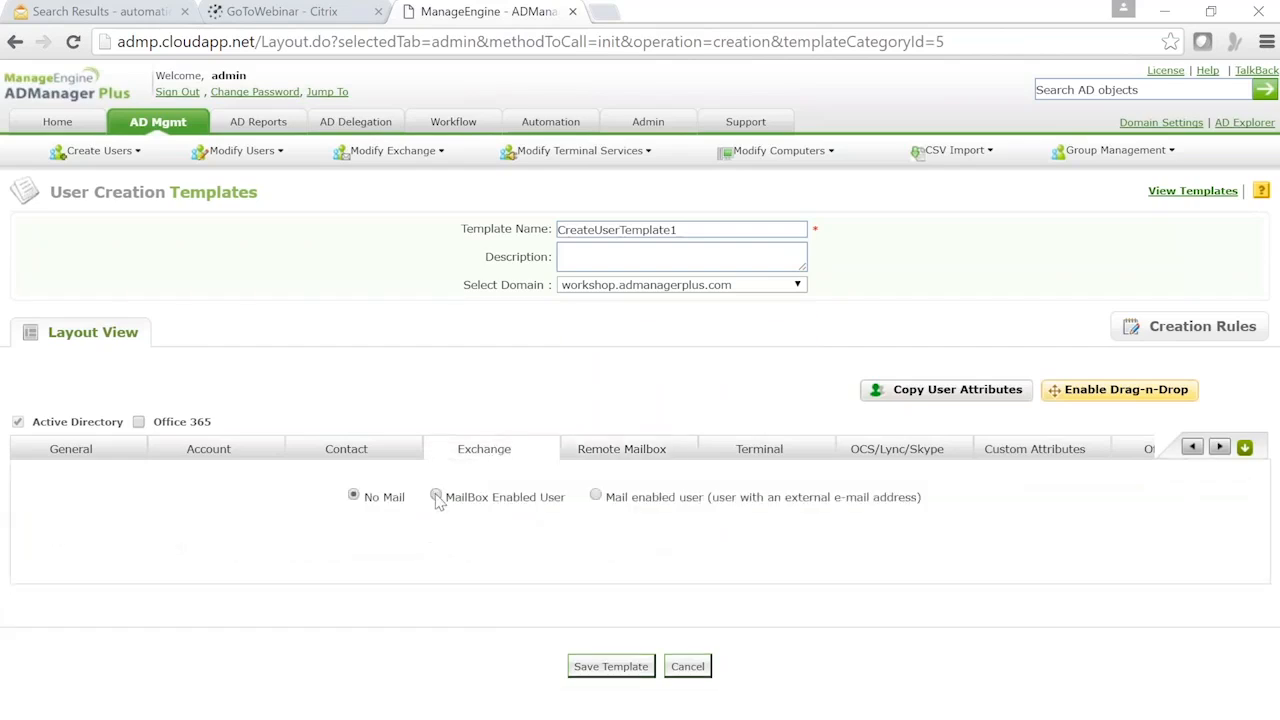
{"action": "left_click", "coordinate": [594, 497]}
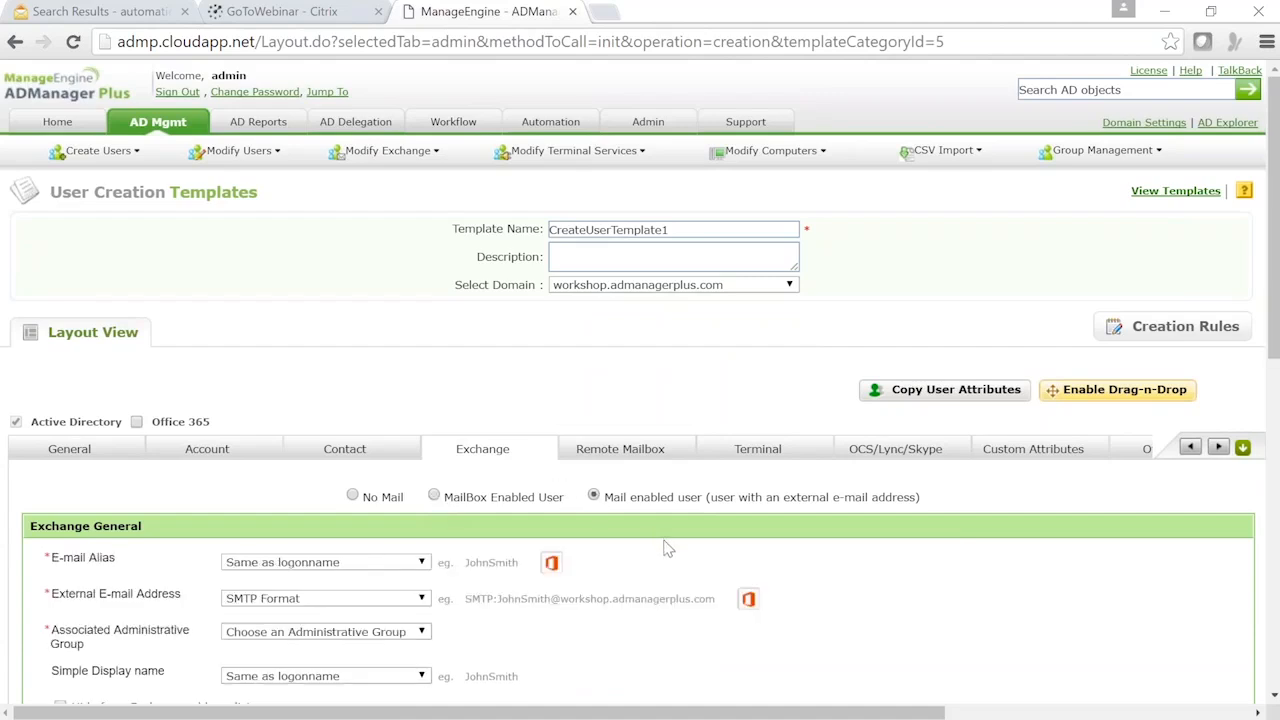
{"action": "scroll", "coordinate": [668, 548], "scroll_direction": "down", "scroll_amount": 3}
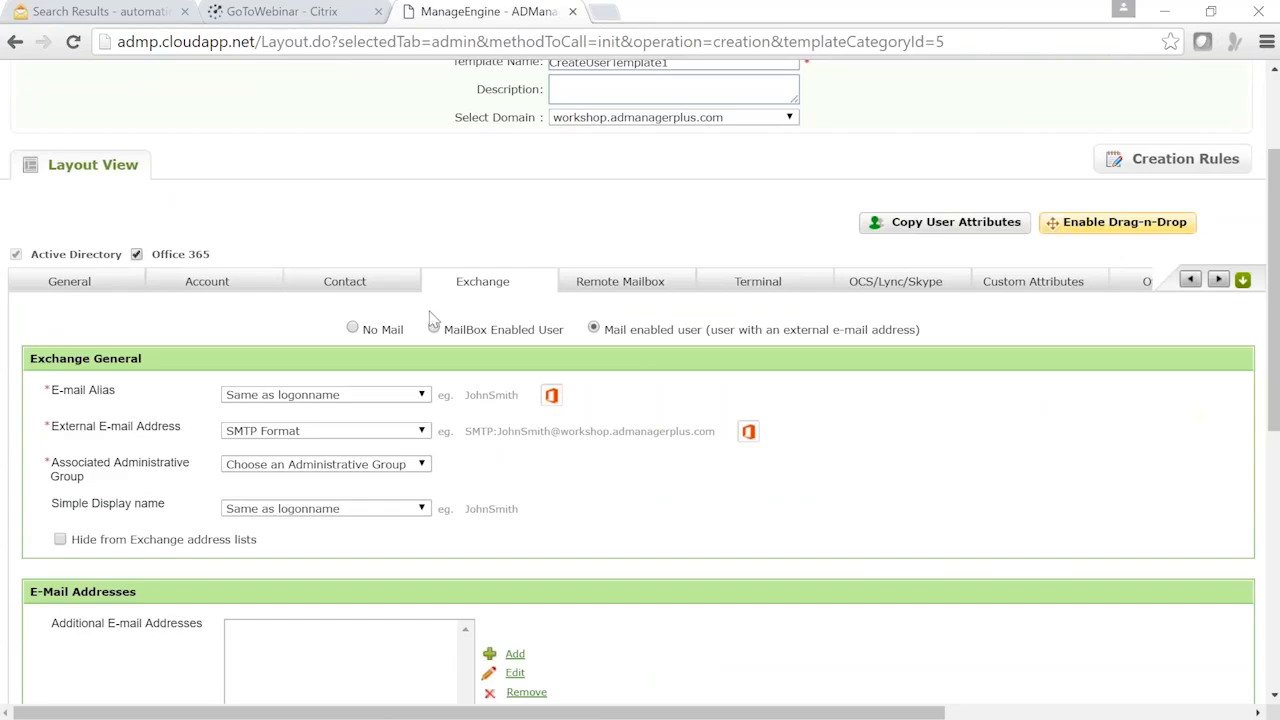
{"action": "left_click", "coordinate": [1142, 284]}
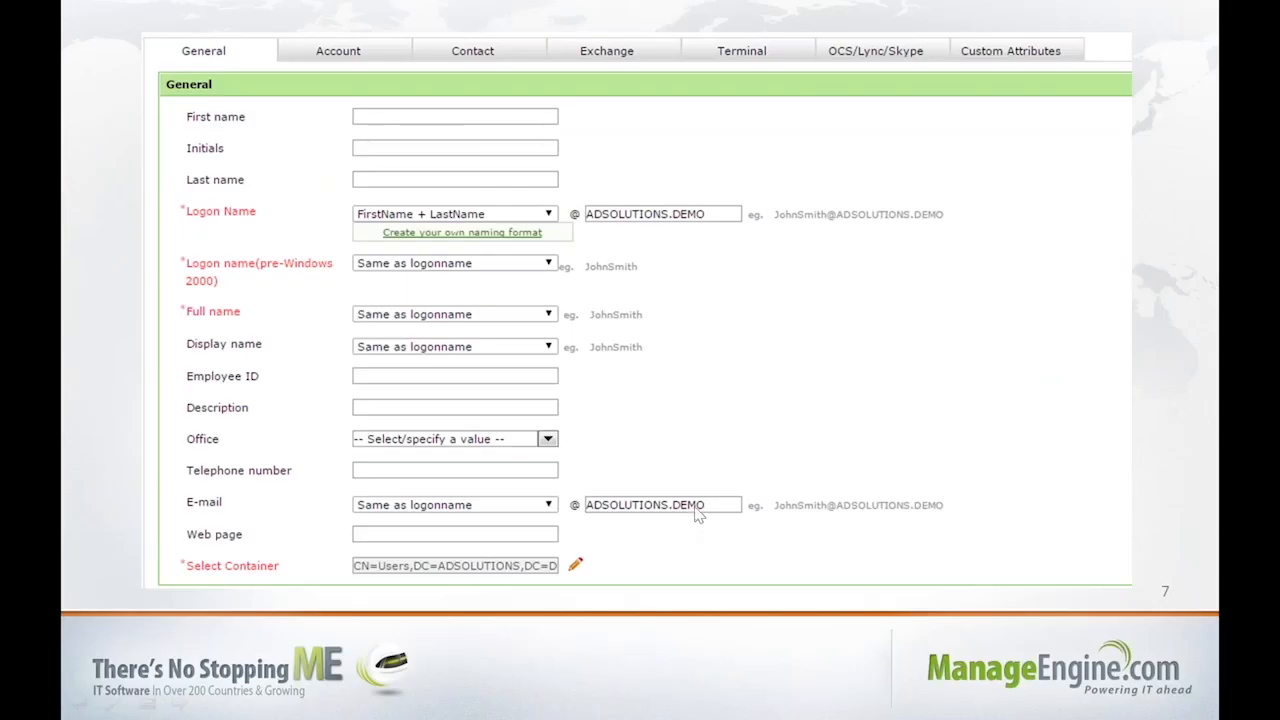
Switch back to the VMware Workstation virtual machine and return to the list of user creation templates
{"action": "key", "text": "super"}
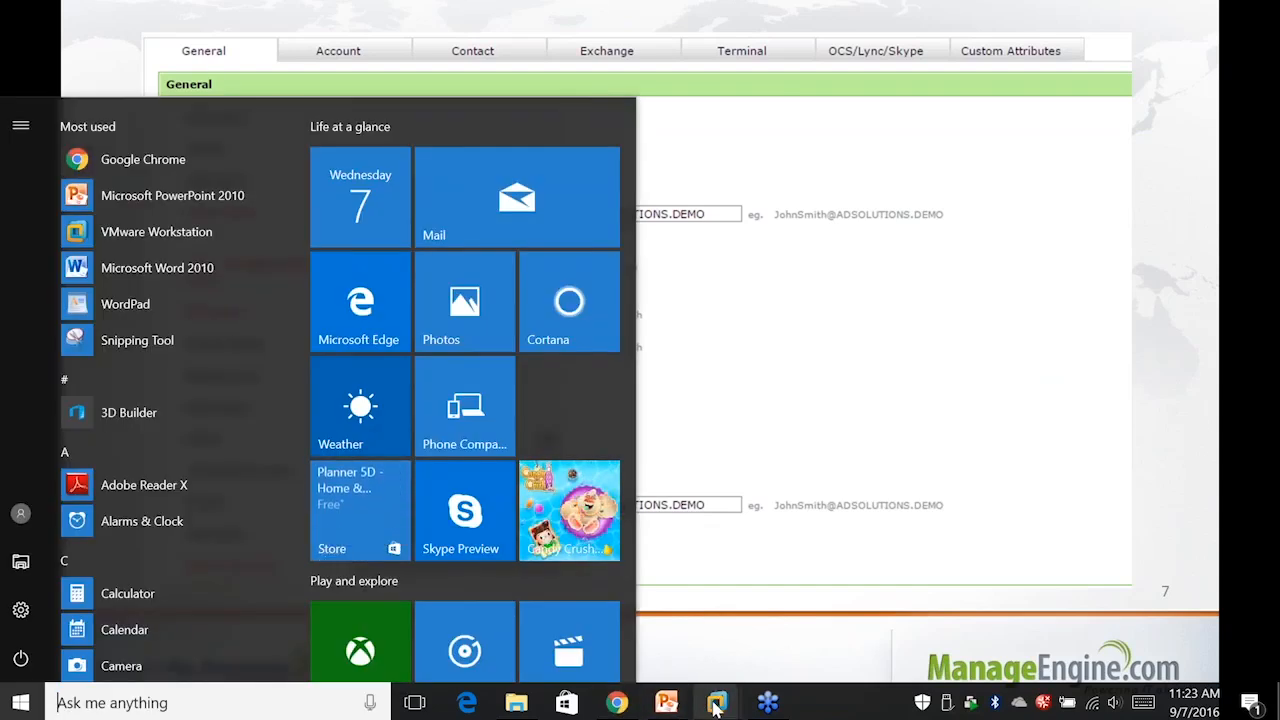
{"action": "mouse_move", "coordinate": [717, 703]}
{"action": "left_click", "coordinate": [612, 605]}
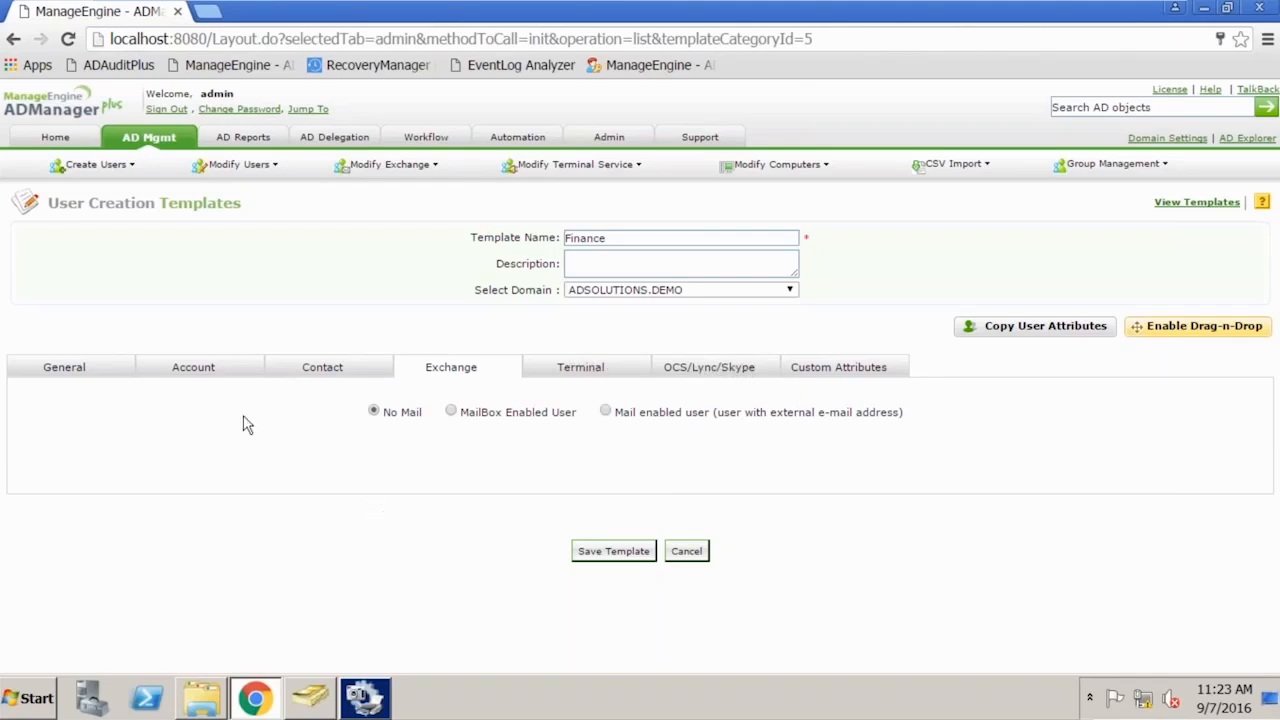
{"action": "left_click", "coordinate": [66, 369]}
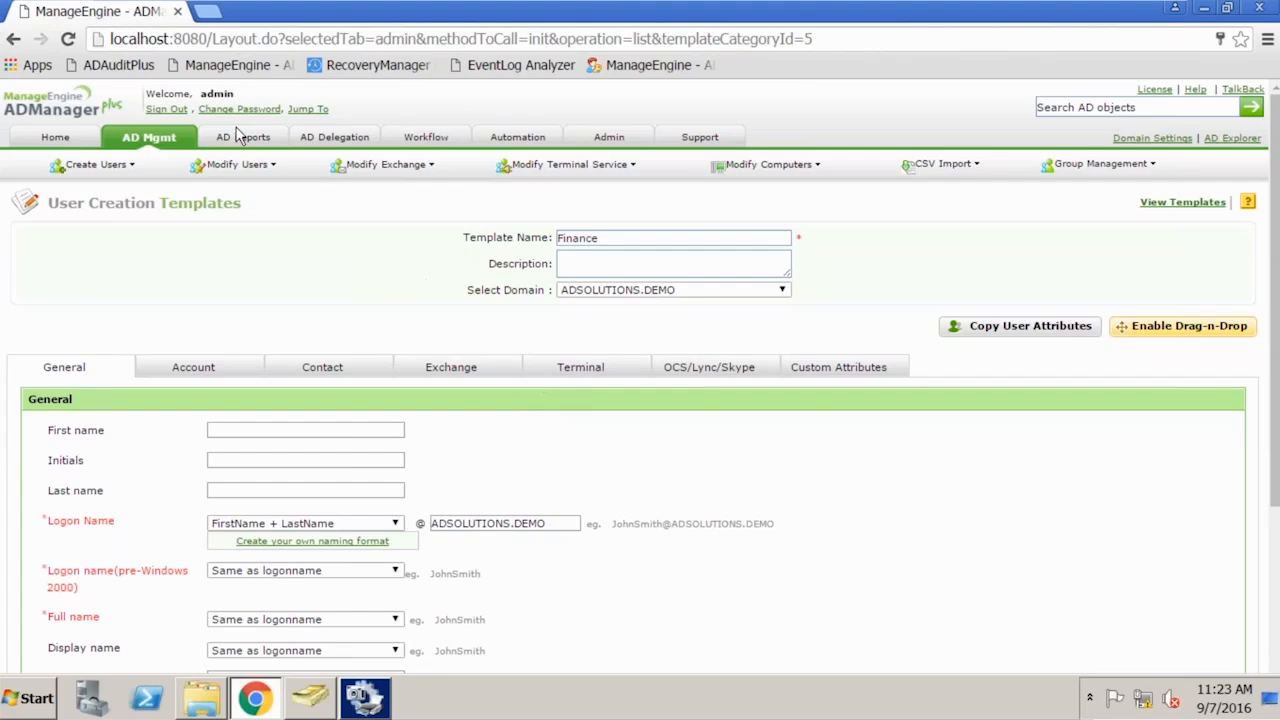
{"action": "left_click", "coordinate": [166, 136]}
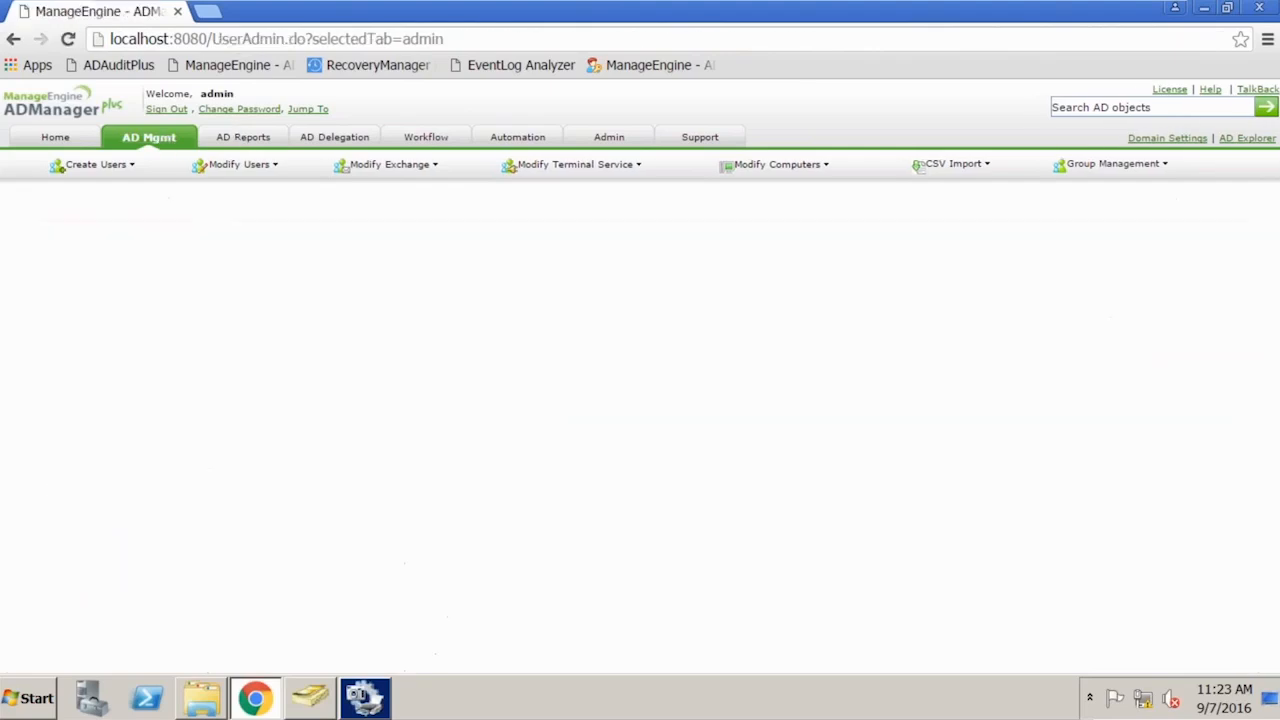
{"action": "left_click", "coordinate": [585, 274]}
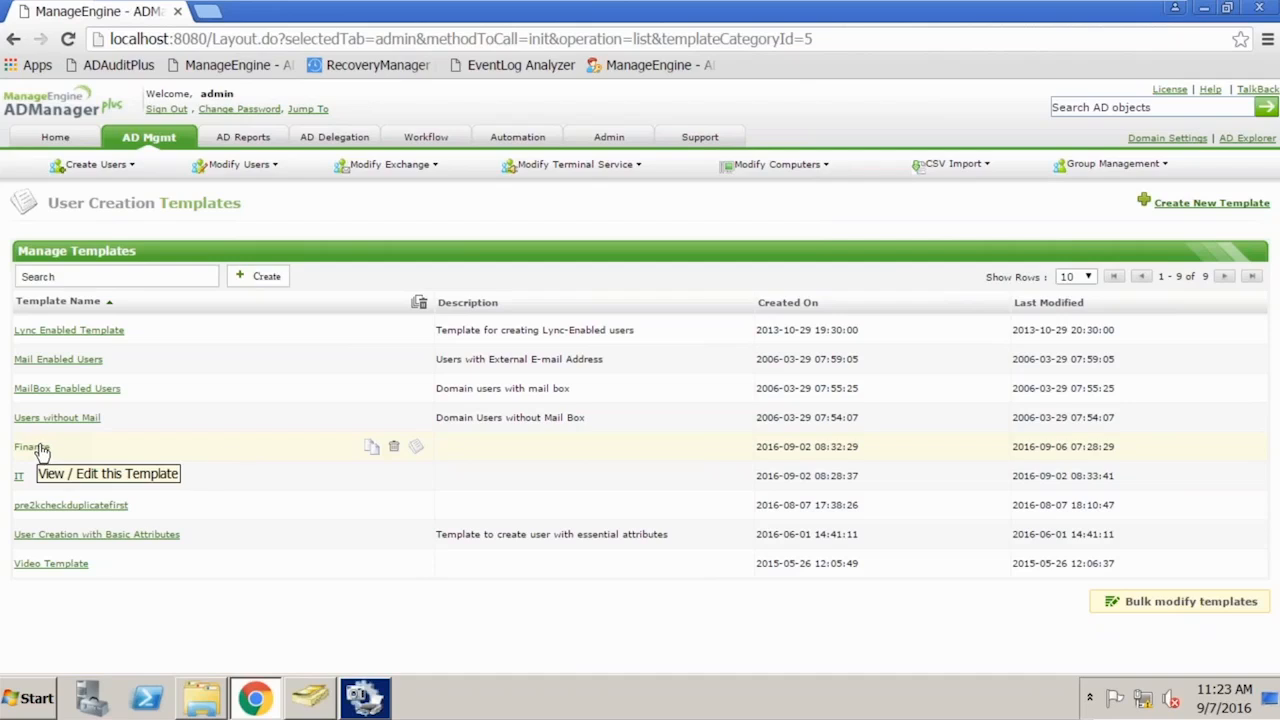
Copy the Finance template and save the copy under the name Executive
{"action": "left_click", "coordinate": [372, 449]}
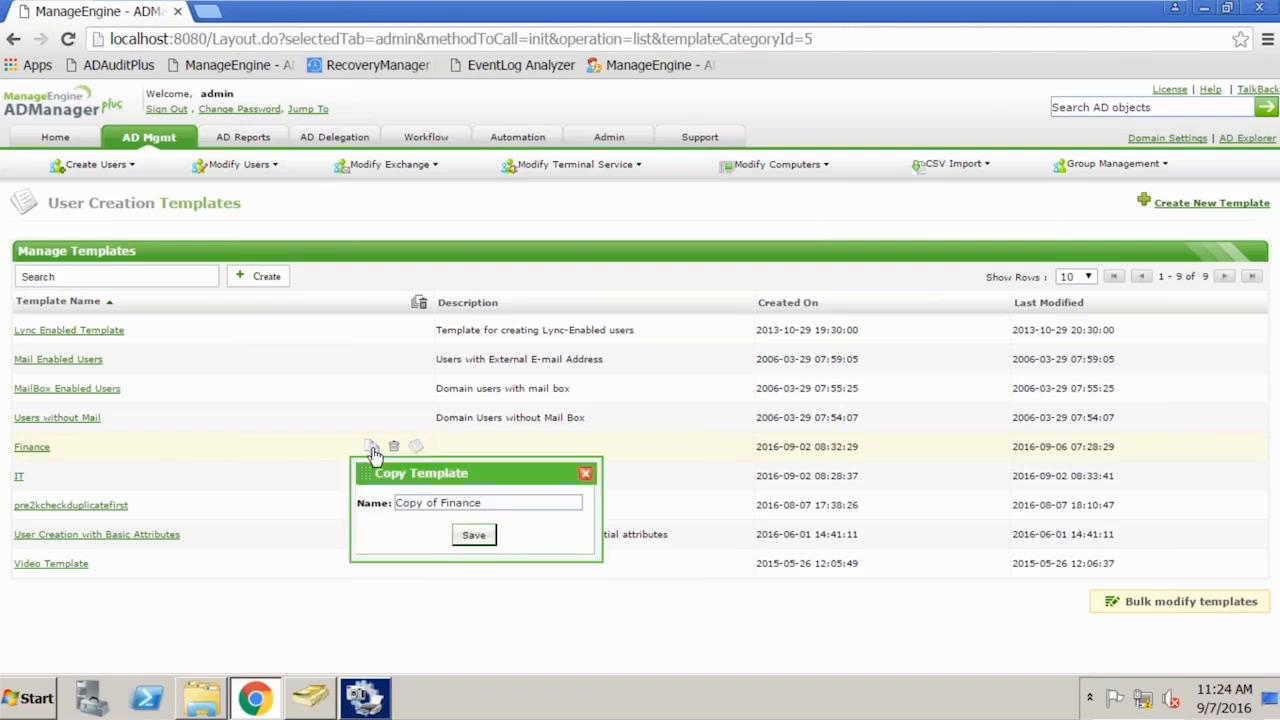
{"action": "left_click_drag", "start_coordinate": [494, 503], "coordinate": [392, 503]}
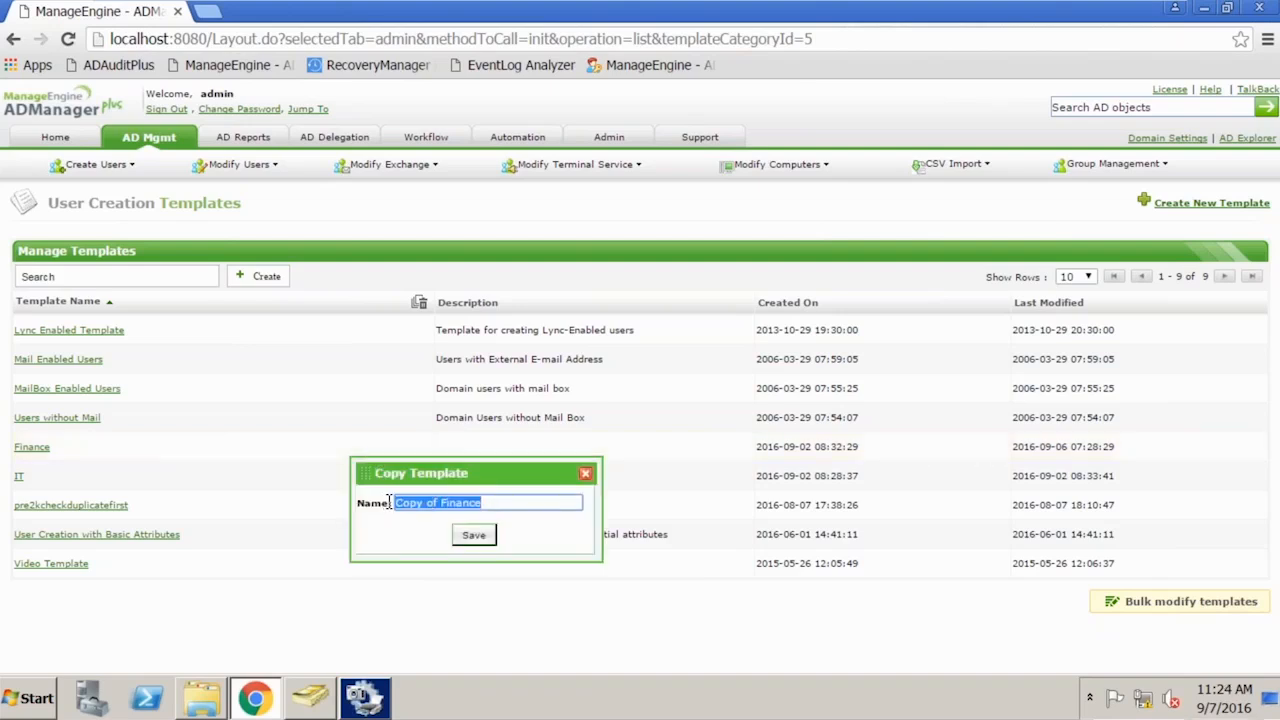
{"action": "type", "text": "Executive"}
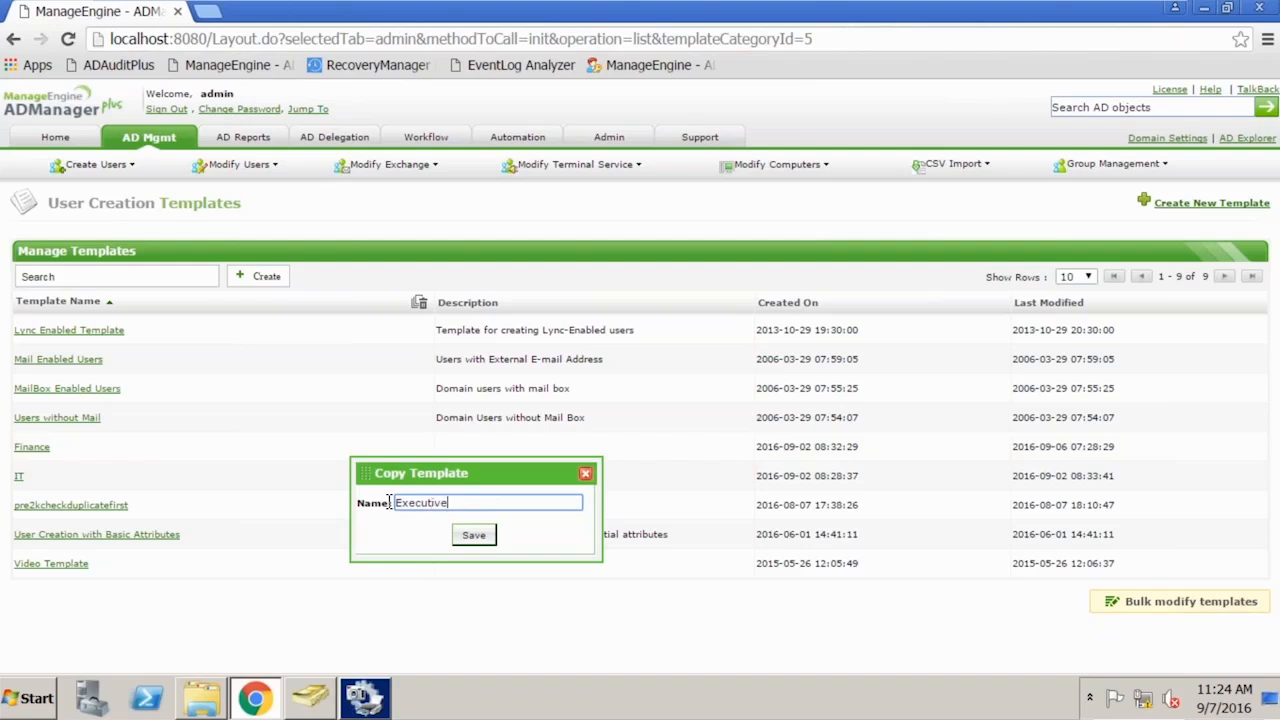
{"action": "left_click", "coordinate": [474, 536]}
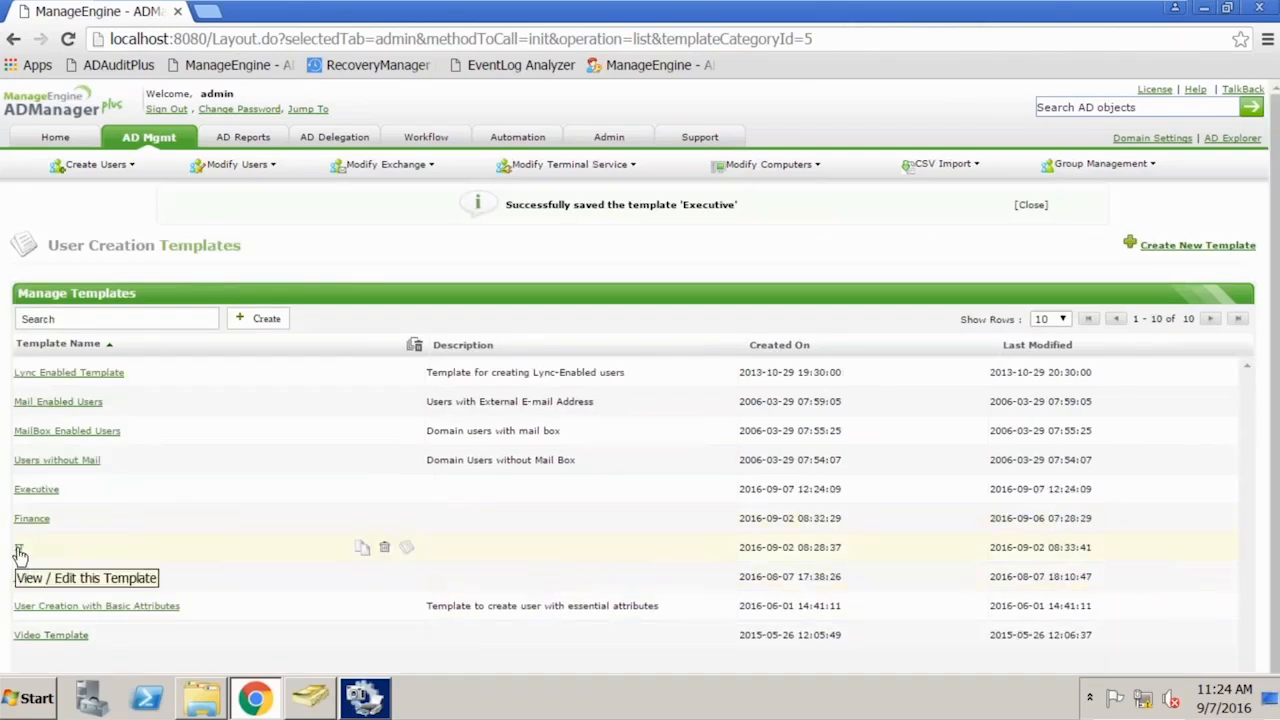
Open the Executive template and set the user Description in its General attributes to Executive
{"action": "left_click", "coordinate": [36, 489]}
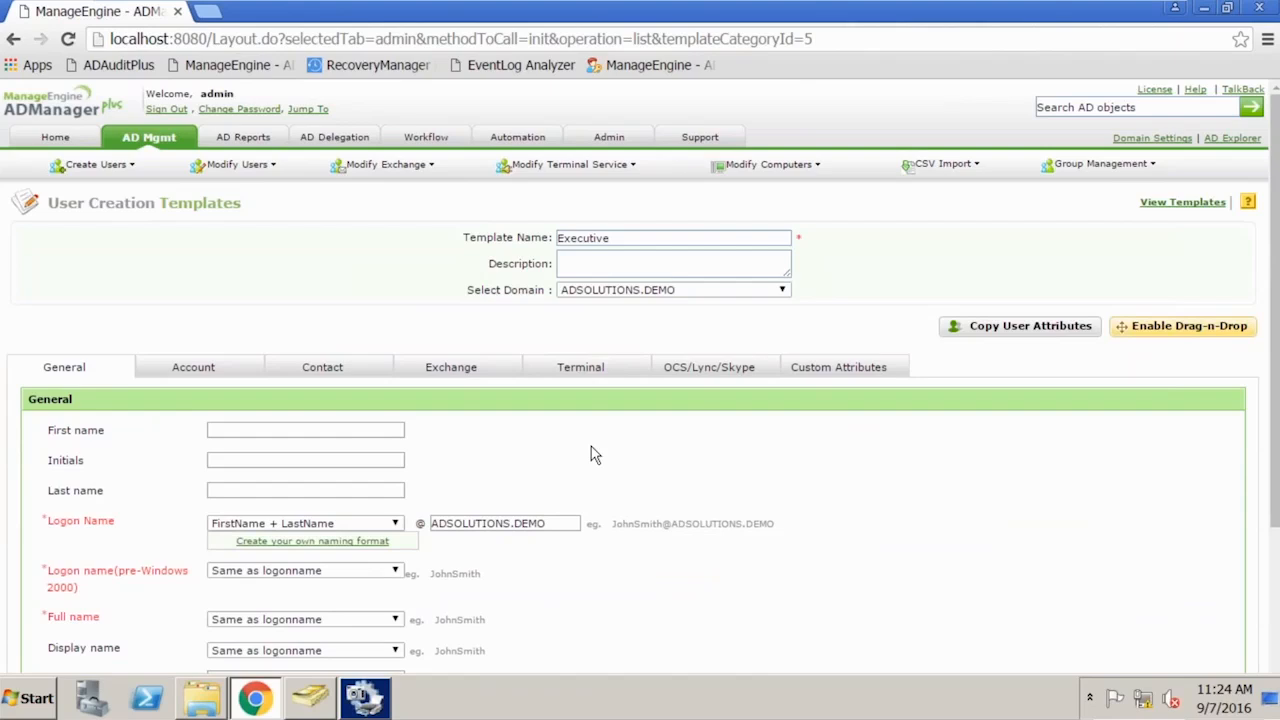
{"action": "scroll", "coordinate": [591, 451], "scroll_direction": "down", "scroll_amount": 3}
{"action": "left_click", "coordinate": [263, 444]}
{"action": "double_click", "coordinate": [263, 444]}
{"action": "type", "text": "ee"}
{"action": "key", "text": "BackSpace"}
{"action": "key", "text": "BackSpace"}
{"action": "type", "text": "Executive"}
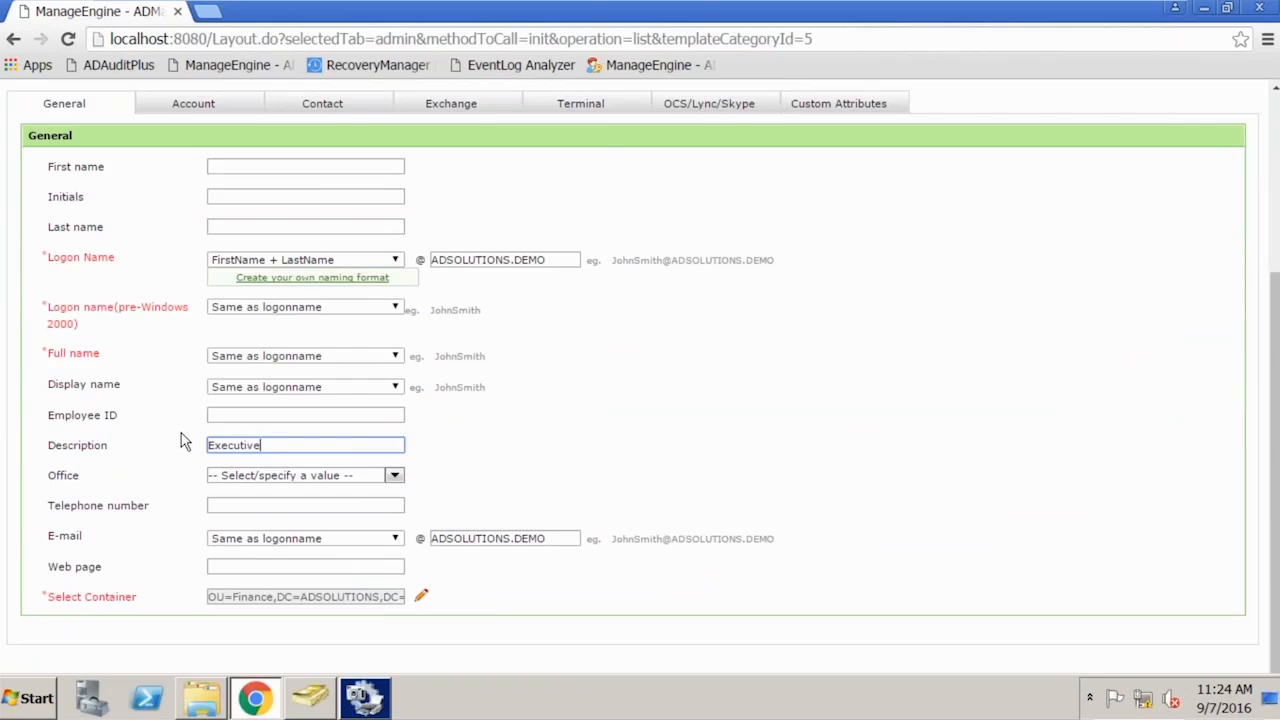
Set the container for users created with the Executive template to the Executives OU
{"action": "left_click", "coordinate": [421, 597]}
{"action": "left_click_drag", "start_coordinate": [812, 348], "coordinate": [813, 412]}
{"action": "left_click", "coordinate": [411, 438]}
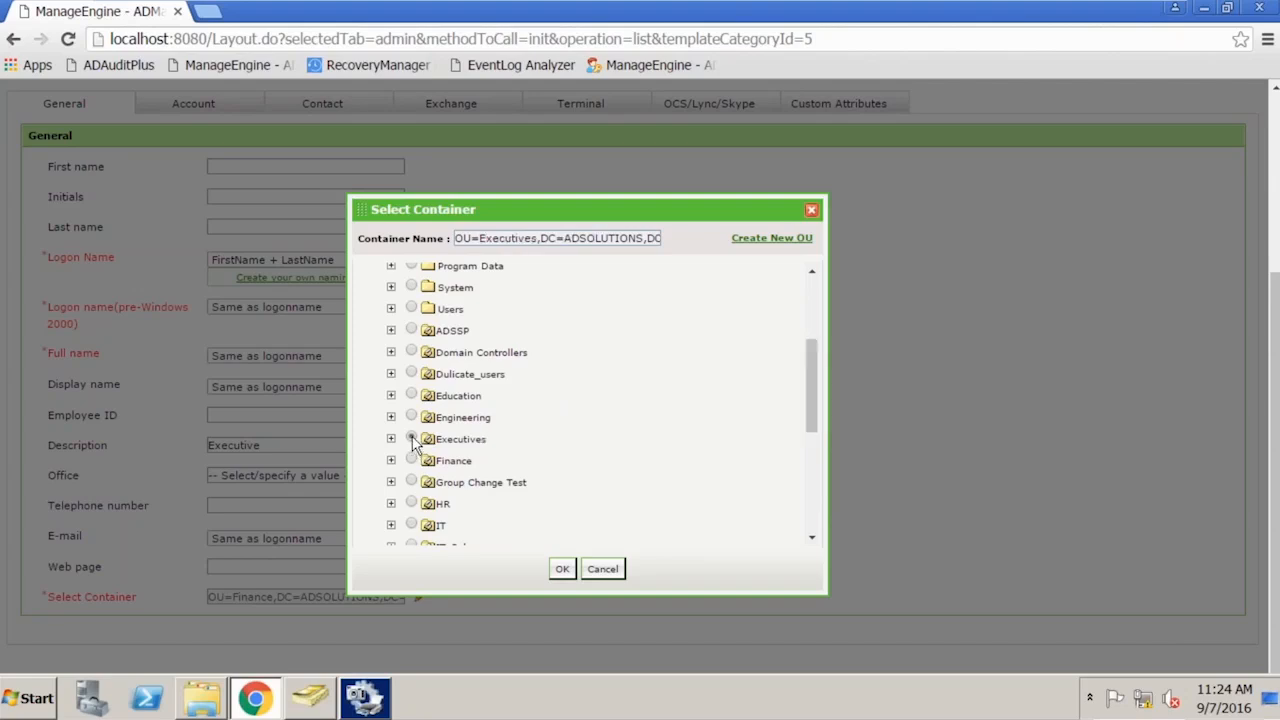
{"action": "left_click", "coordinate": [563, 569]}
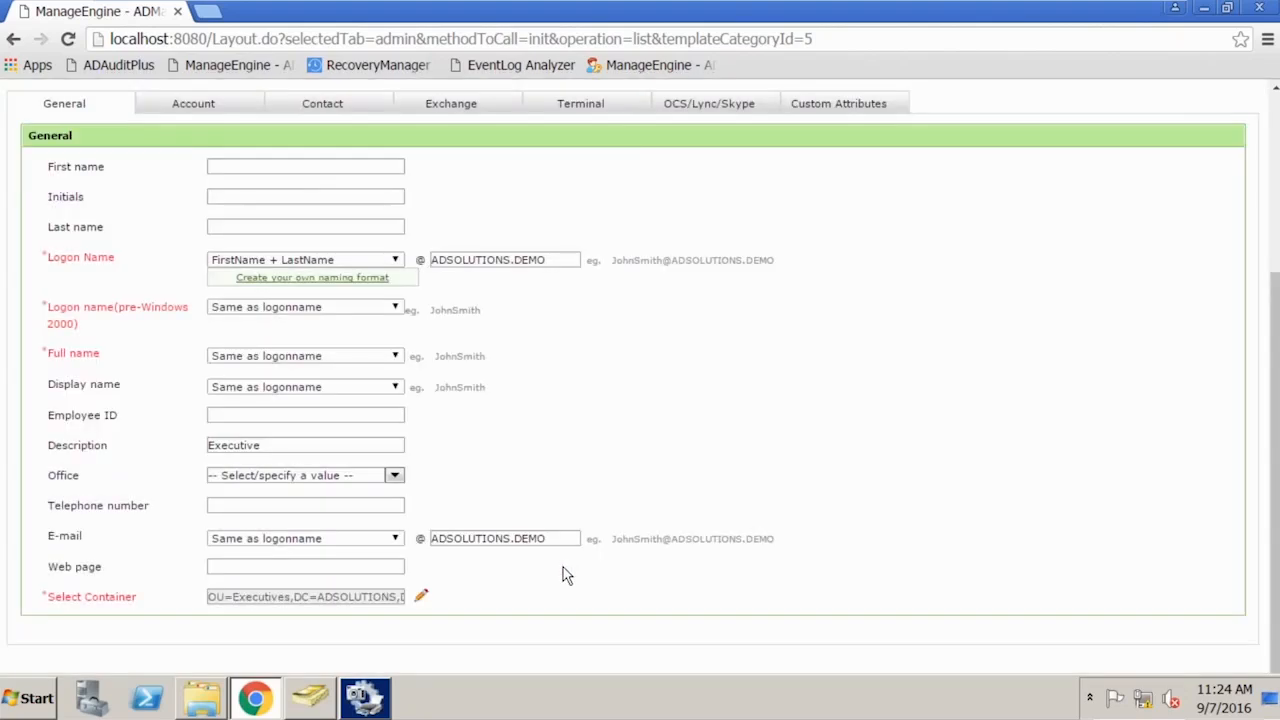
In the Executive template's Account attributes, replace the Finance group with execs in the Member Of setting
{"action": "scroll", "coordinate": [590, 487], "scroll_direction": "up", "scroll_amount": 3}
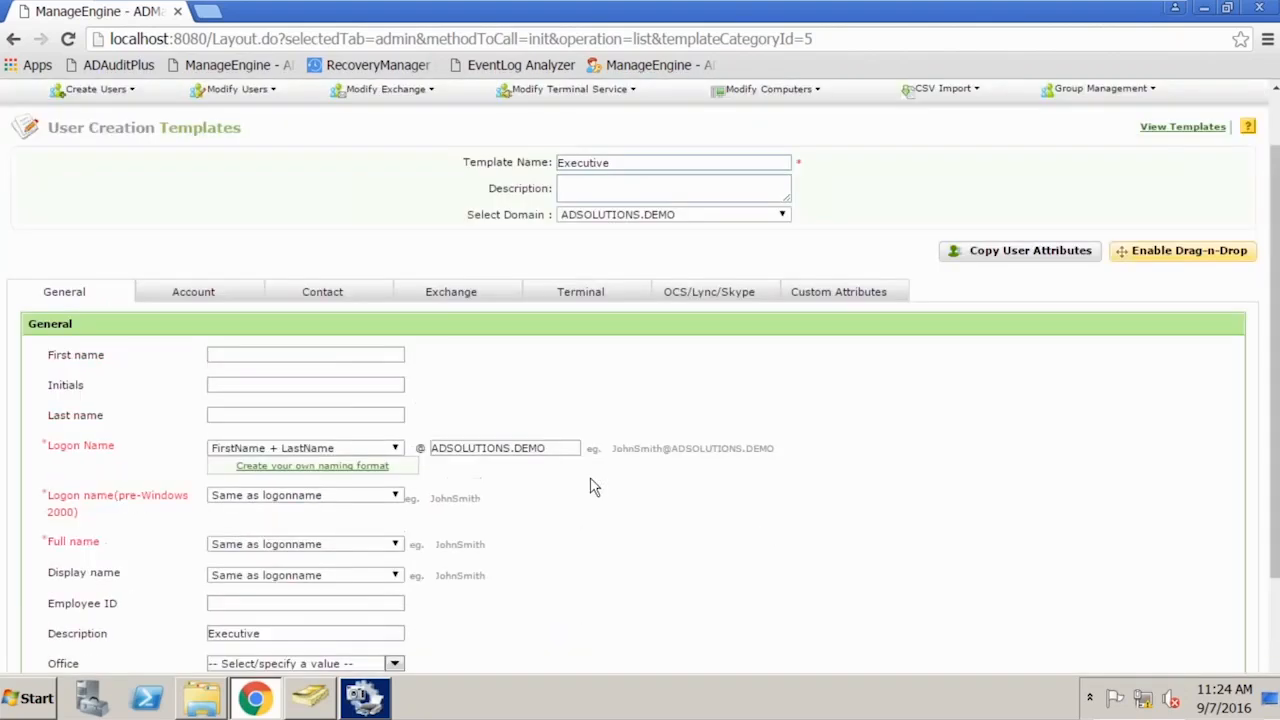
{"action": "left_click", "coordinate": [193, 291]}
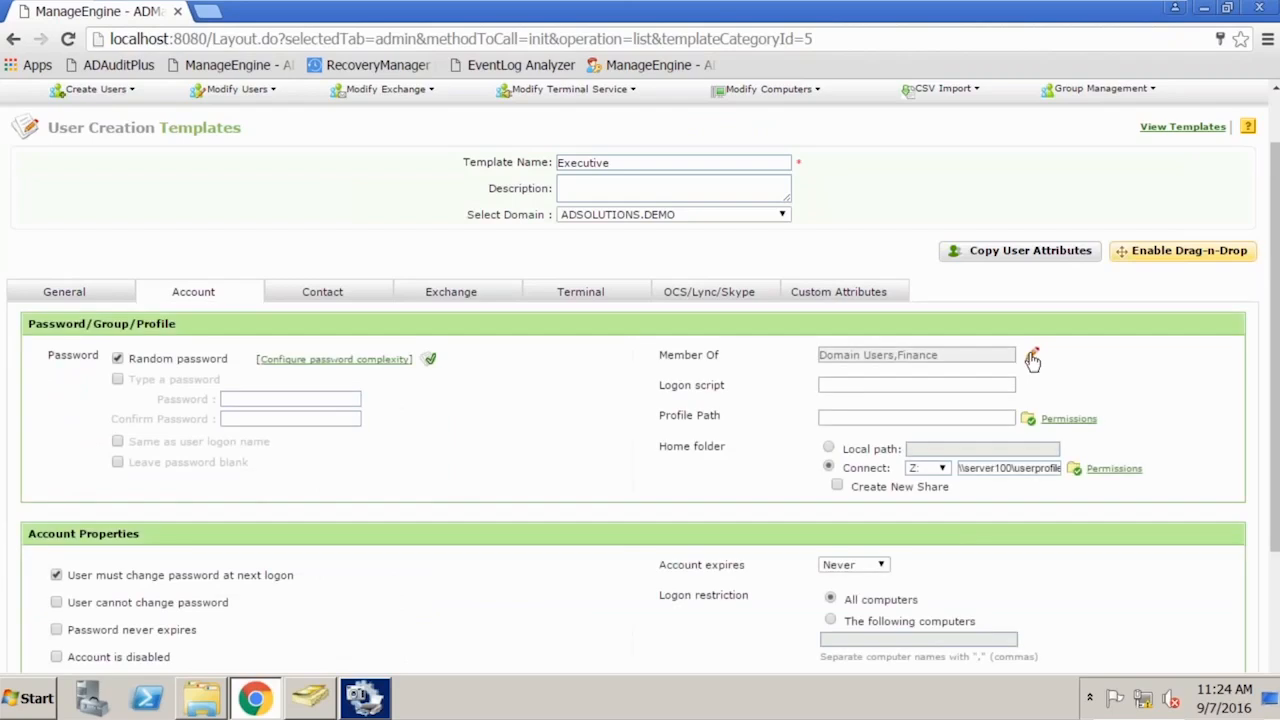
{"action": "left_click", "coordinate": [1033, 358]}
{"action": "left_click", "coordinate": [668, 309]}
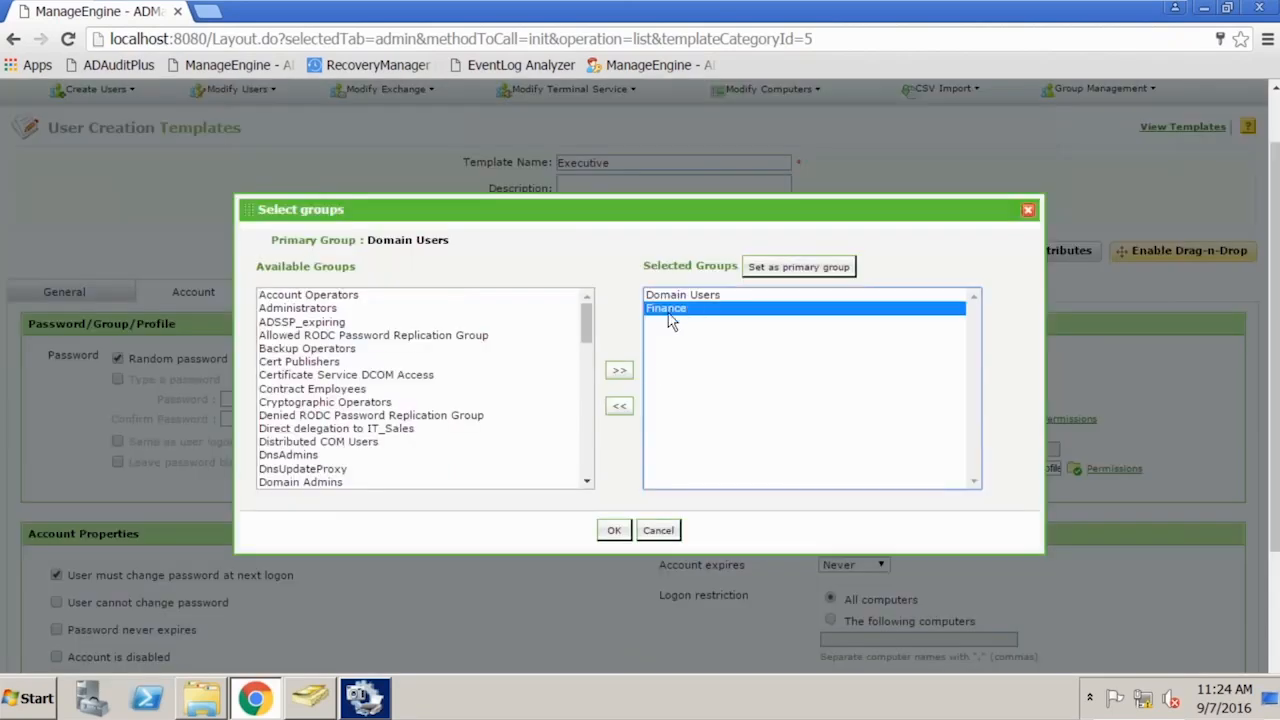
{"action": "left_click", "coordinate": [619, 407]}
{"action": "left_click_drag", "start_coordinate": [588, 336], "coordinate": [590, 379]}
{"action": "left_click", "coordinate": [280, 449]}
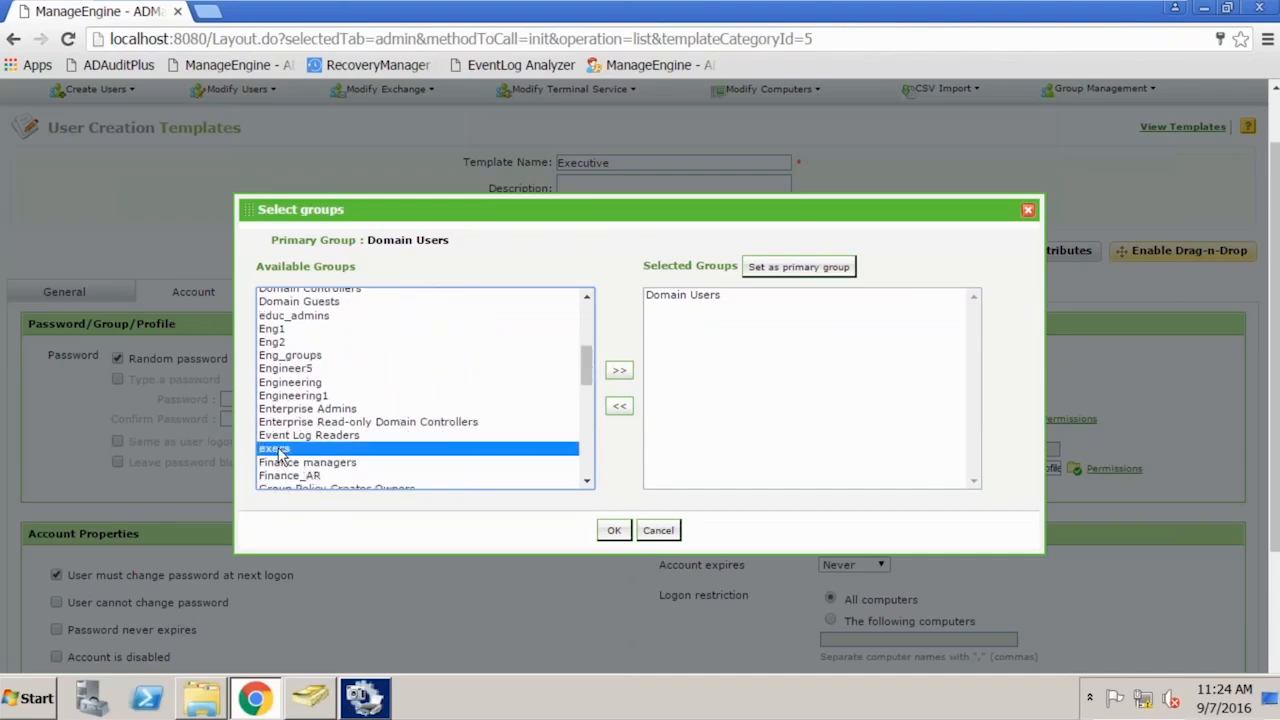
{"action": "left_click", "coordinate": [620, 372]}
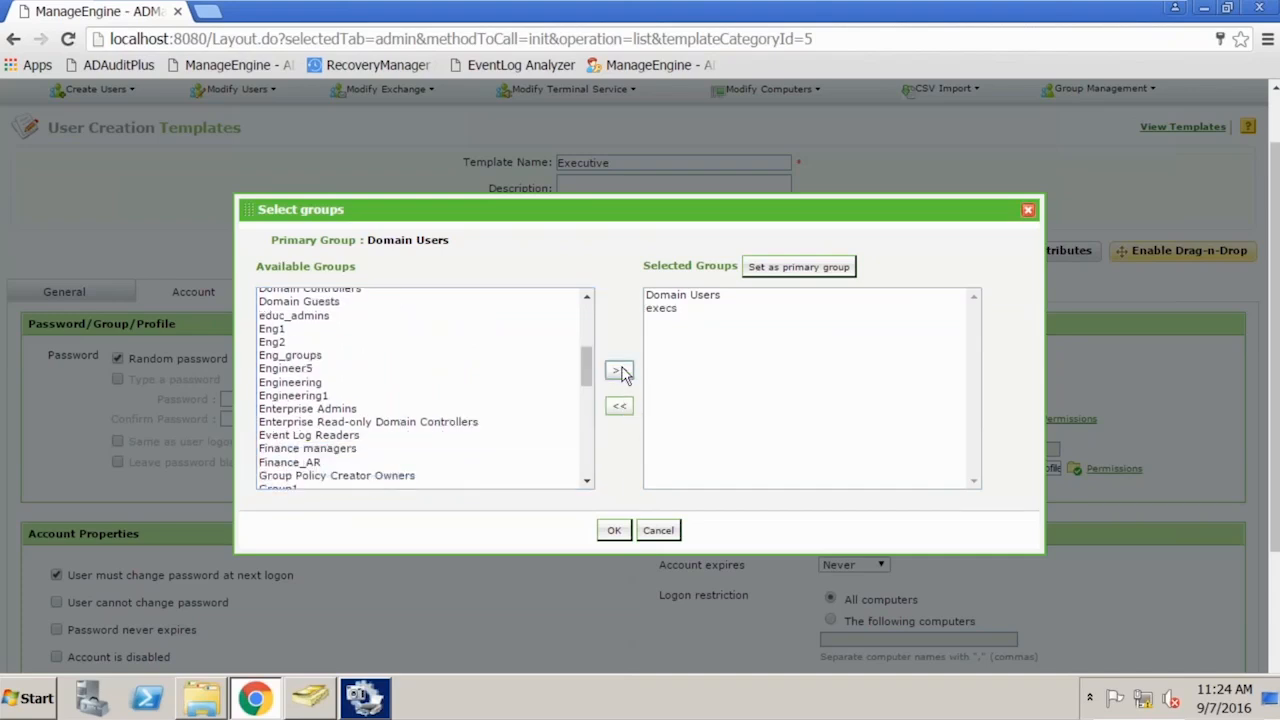
{"action": "left_click", "coordinate": [614, 530]}
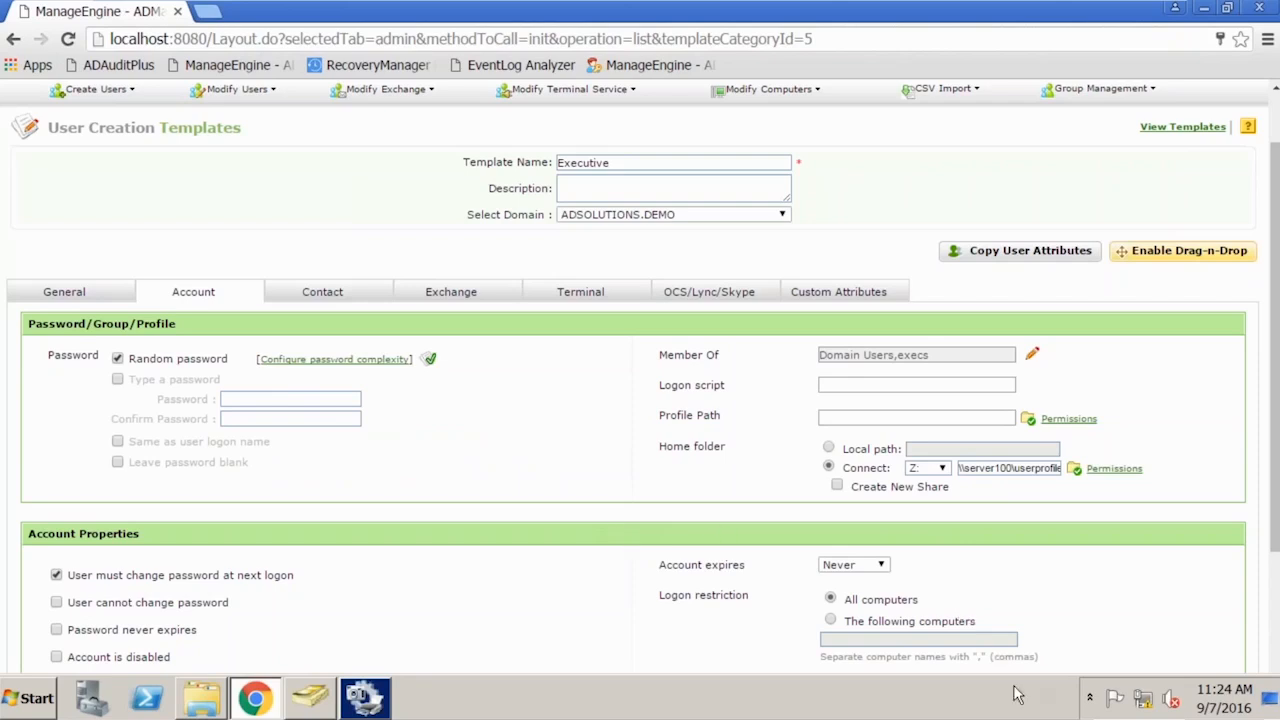
Inspect the network path with the %username% variable in the Executive template's home folder setting
{"action": "left_click_drag", "start_coordinate": [976, 470], "coordinate": [1067, 469]}
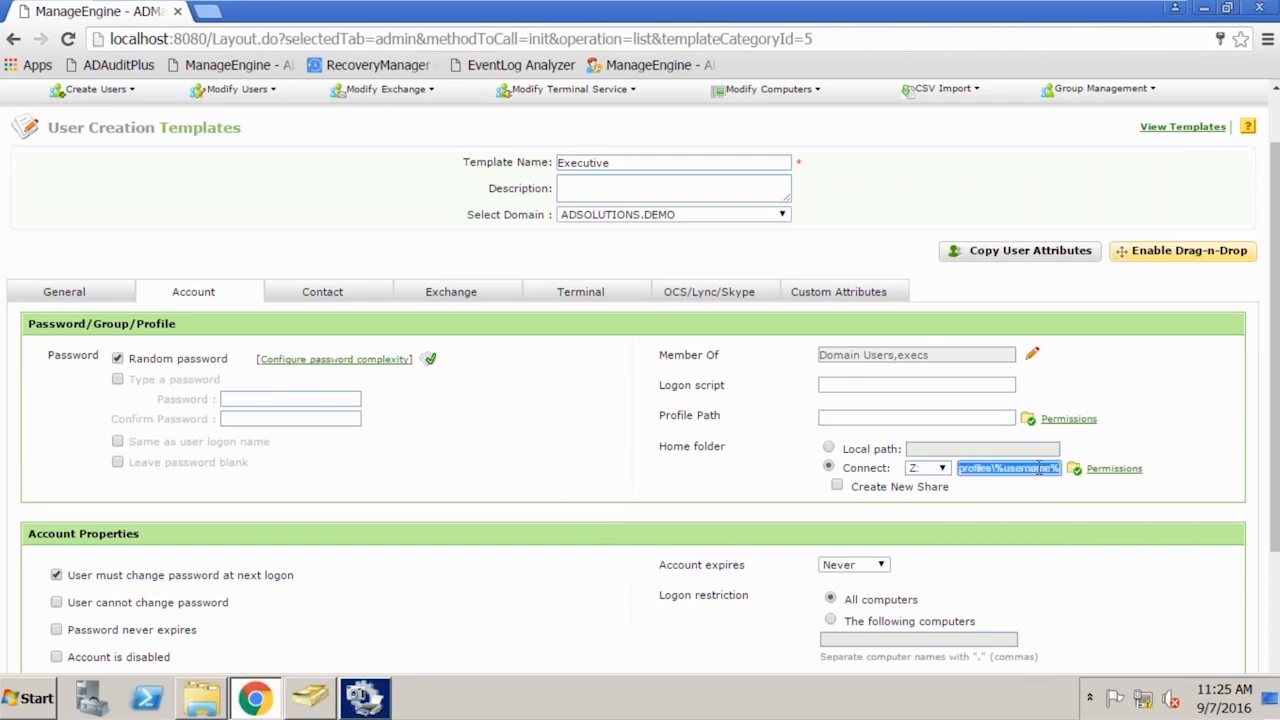
{"action": "left_click", "coordinate": [1038, 468]}
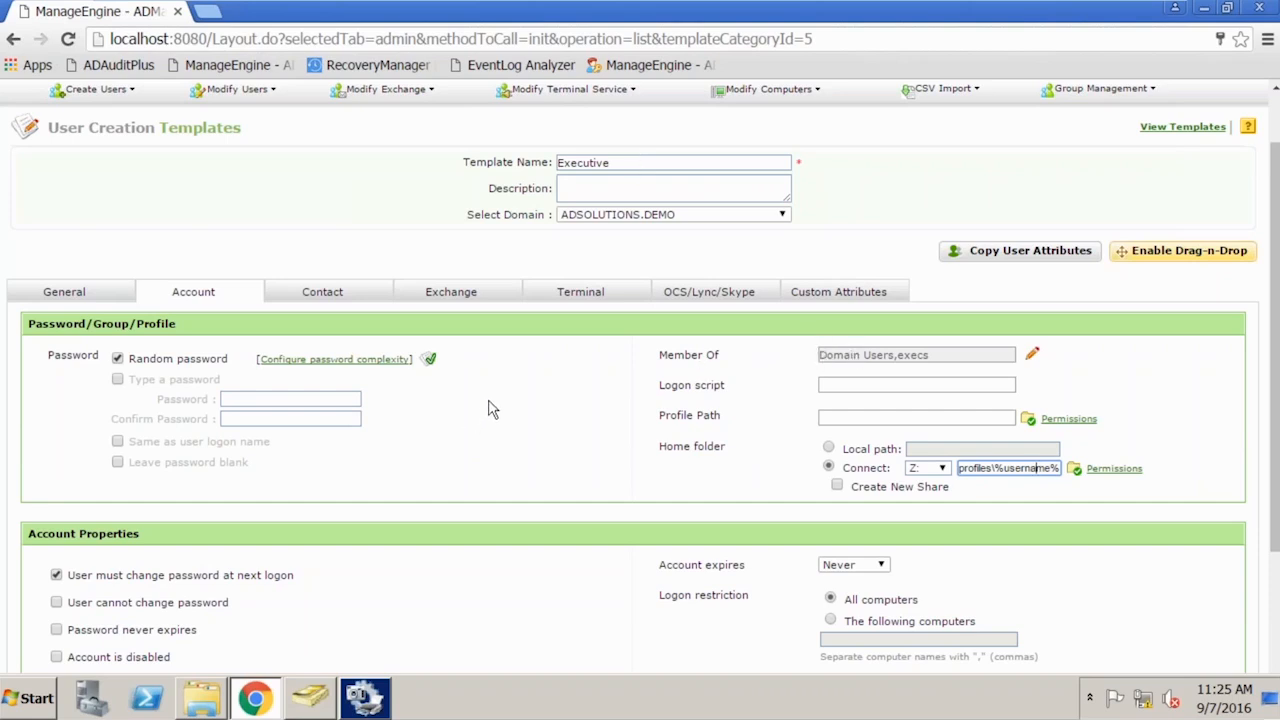
Switch to the slide presentation and advance to the User Creation Templates slide
{"action": "left_click", "coordinate": [368, 700]}
{"action": "left_click", "coordinate": [885, 12]}
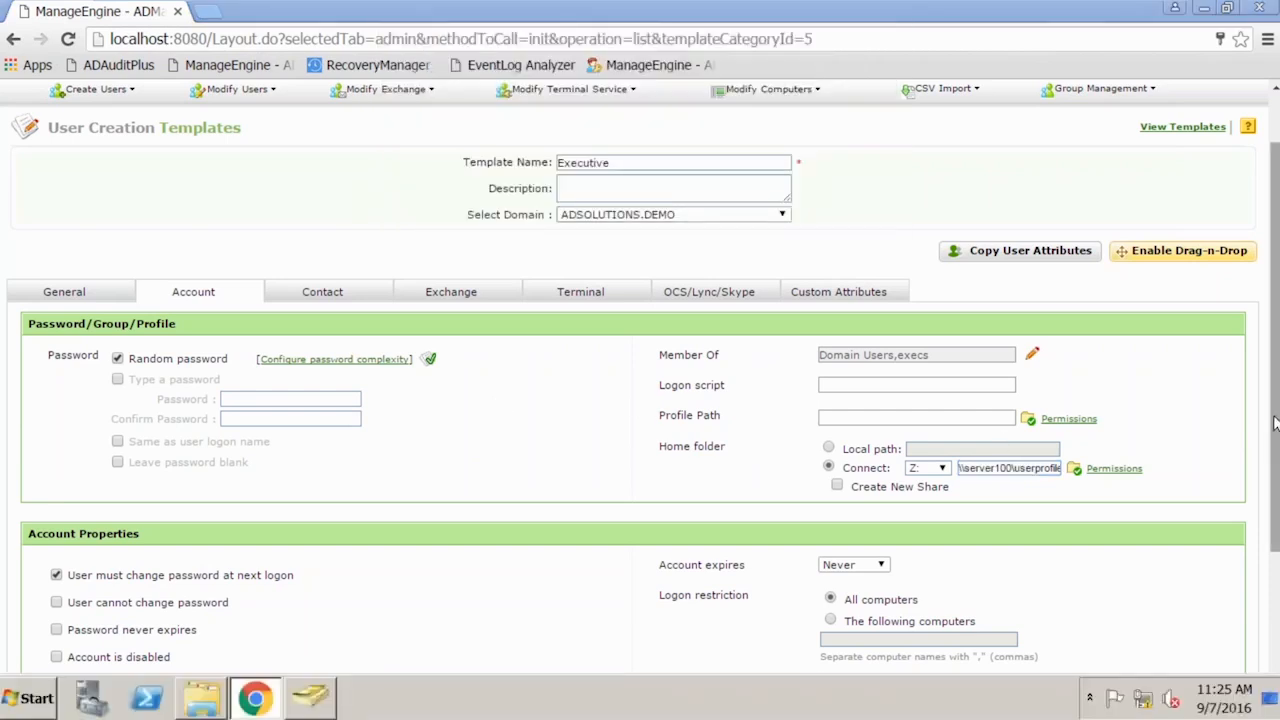
{"action": "scroll", "coordinate": [1274, 424], "scroll_direction": "down", "scroll_amount": 3}
{"action": "left_click", "coordinate": [608, 697]}
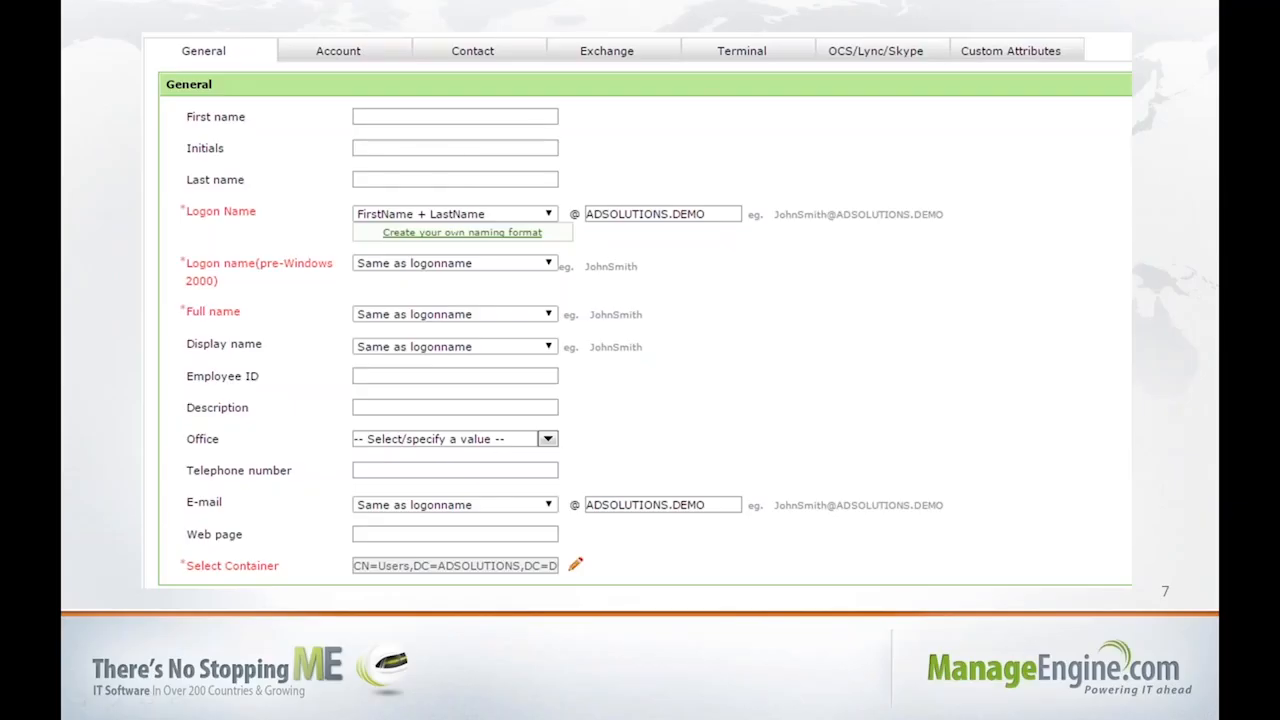
{"action": "key", "text": "Right"}
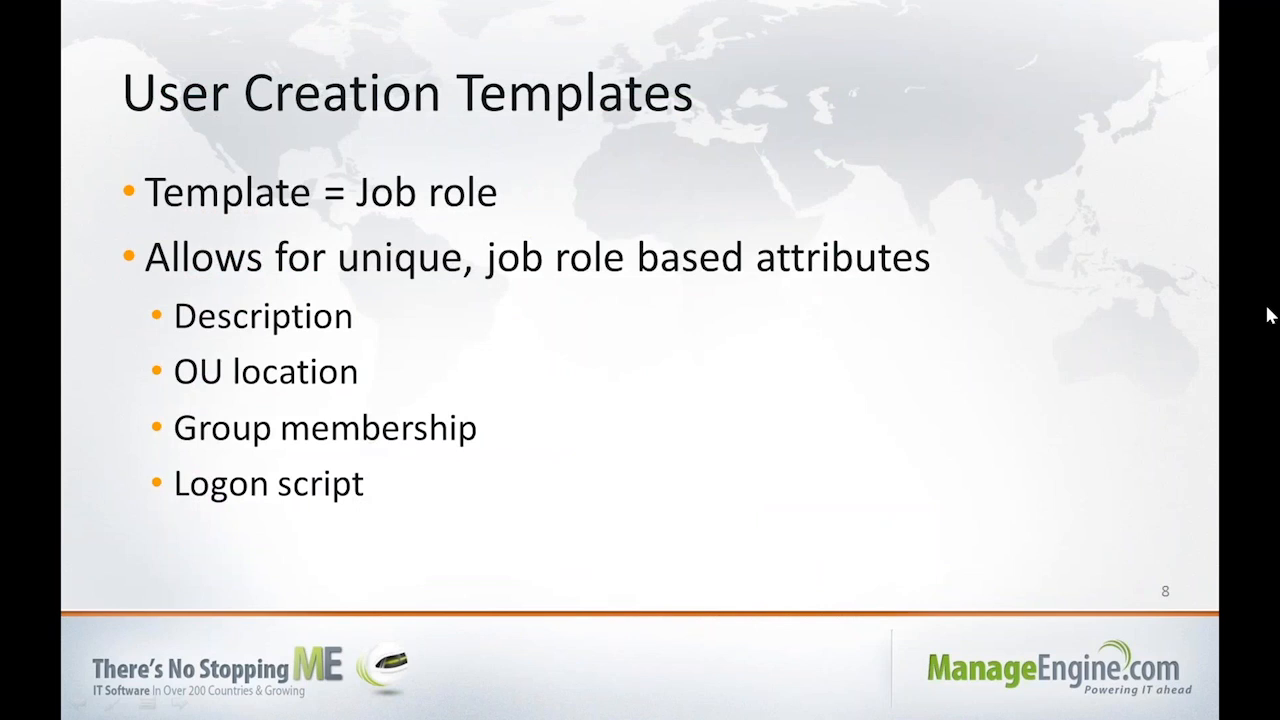
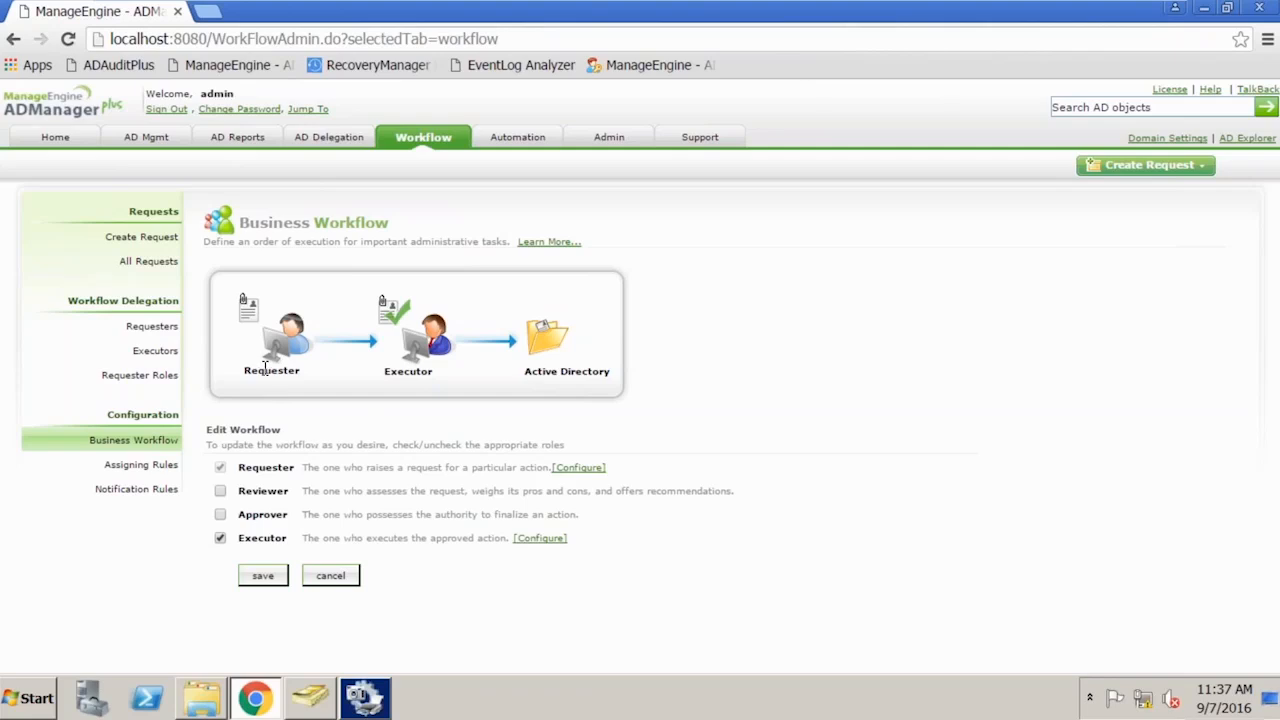
Review the configured Requesters and the Executors in the Workflow Delegation settings
{"action": "left_click", "coordinate": [163, 329]}
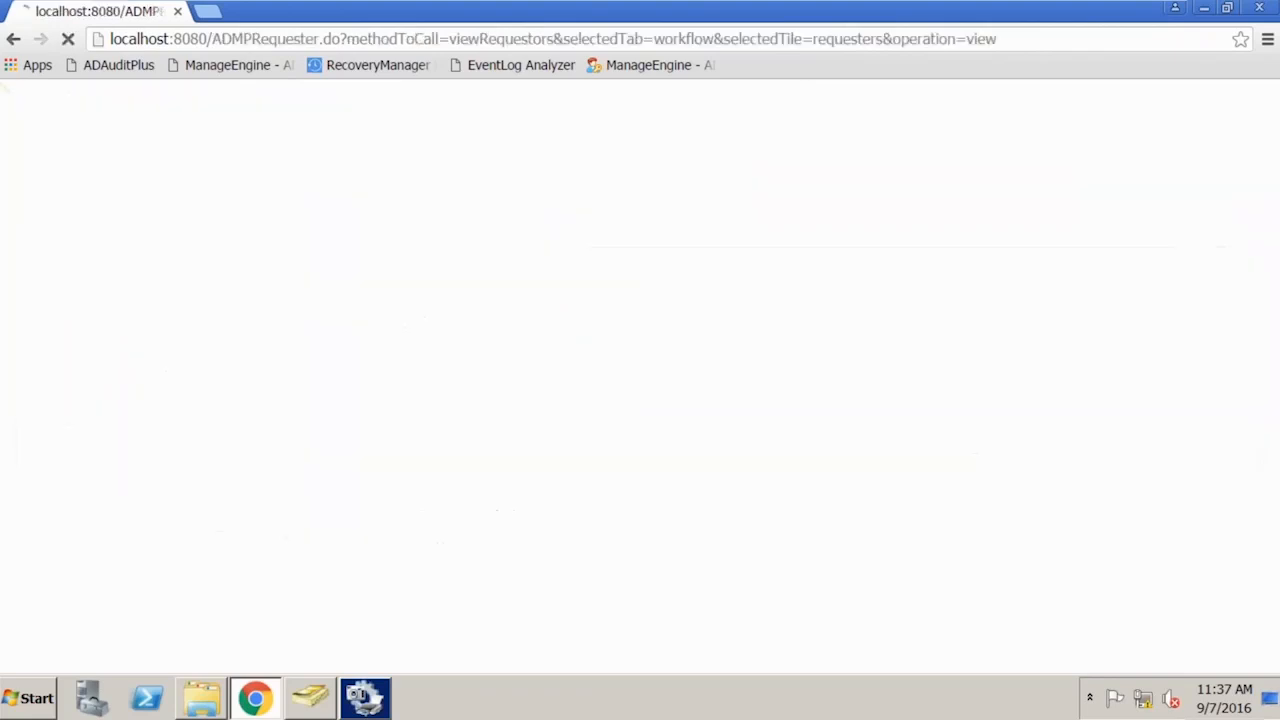
{"action": "left_click_drag", "start_coordinate": [410, 355], "coordinate": [448, 368]}
{"action": "left_click", "coordinate": [447, 365]}
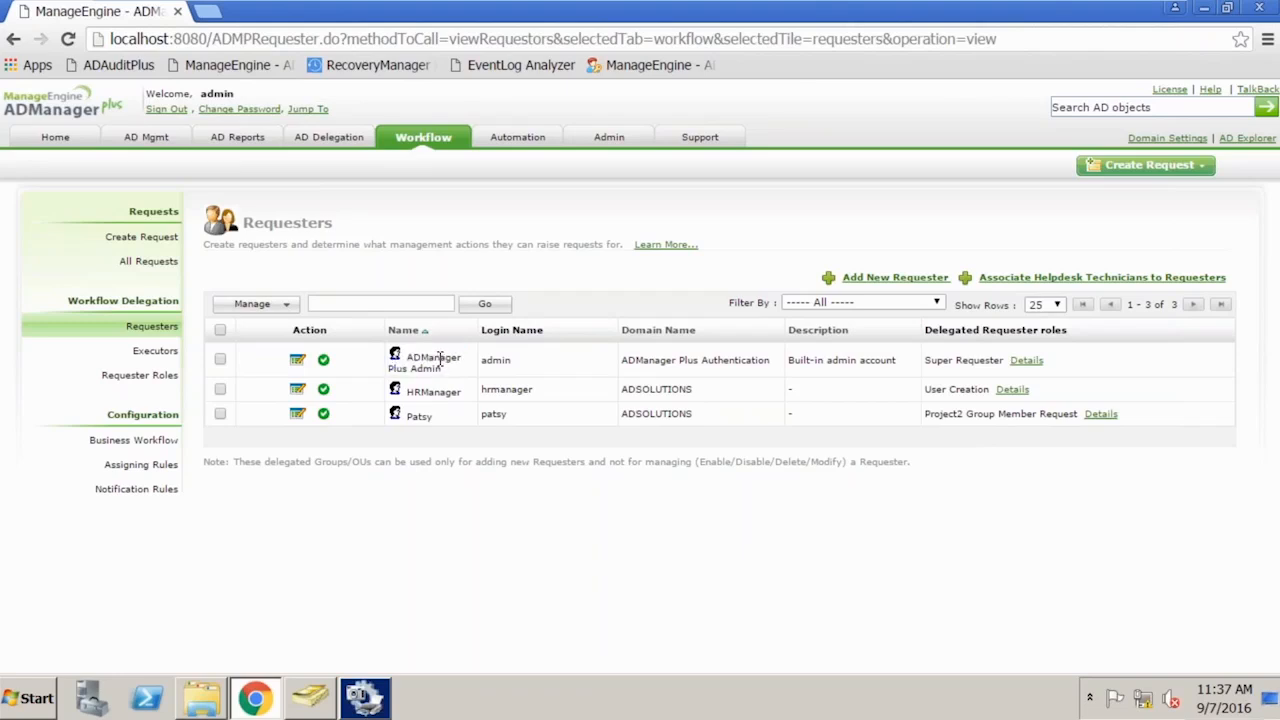
{"action": "left_click", "coordinate": [155, 351]}
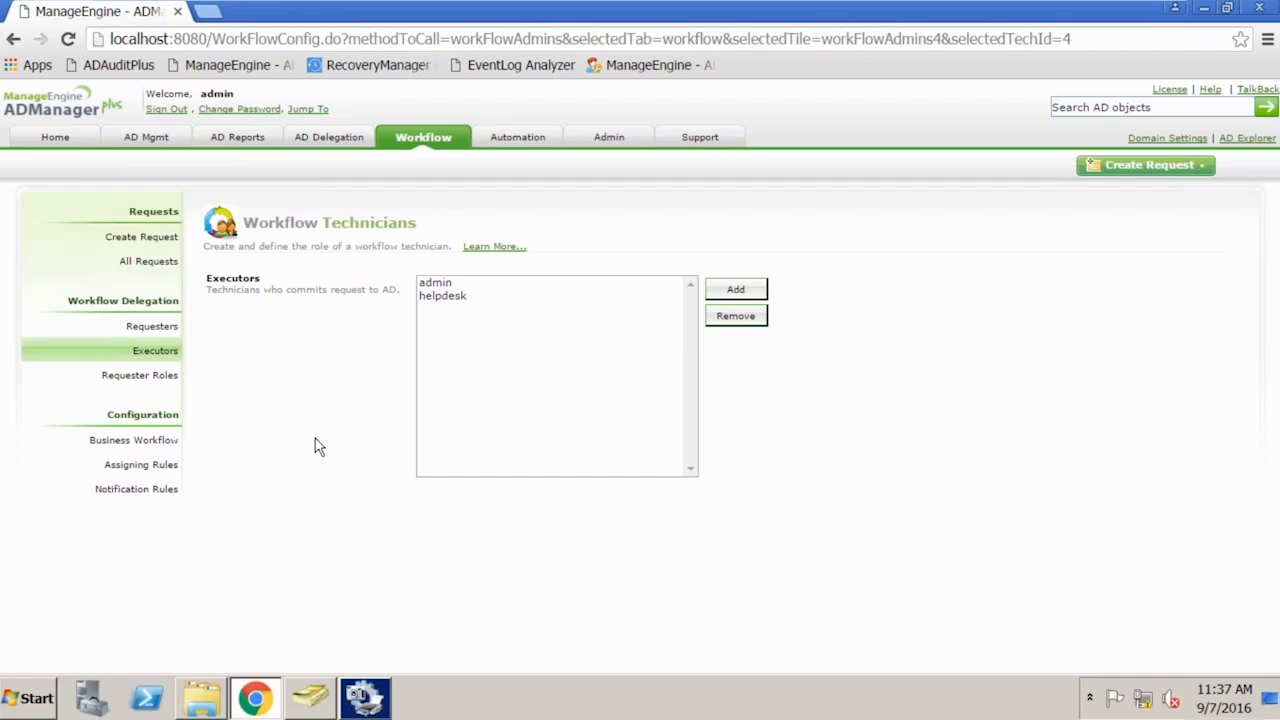
Inspect the custom message and the notification recipients of the workflow notification rule for created requests
{"action": "left_click", "coordinate": [160, 489]}
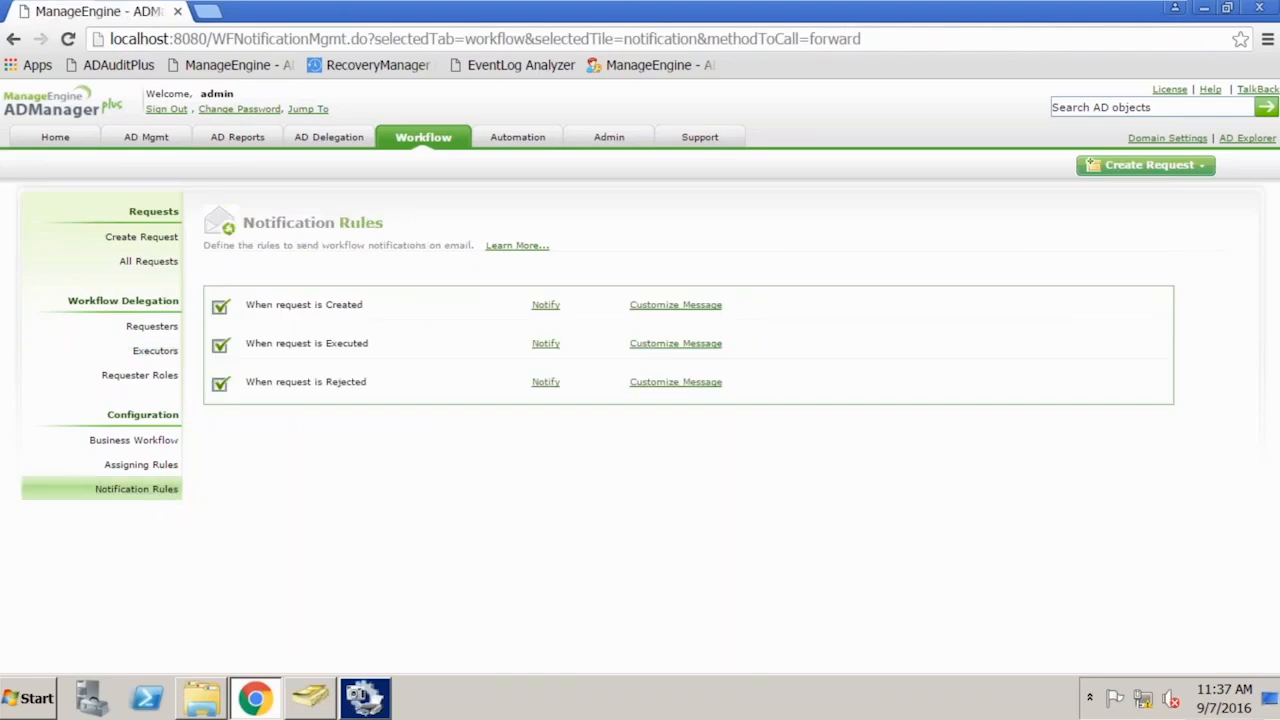
{"action": "left_click", "coordinate": [704, 306]}
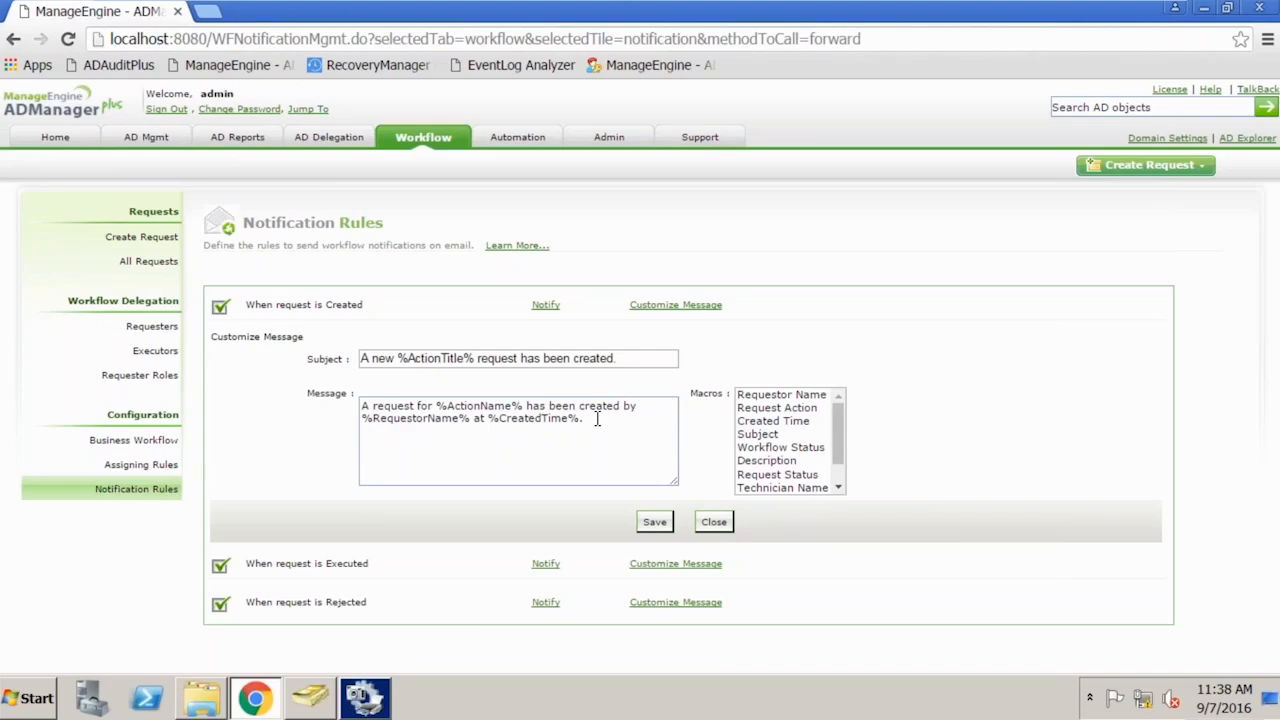
{"action": "left_click", "coordinate": [548, 306]}
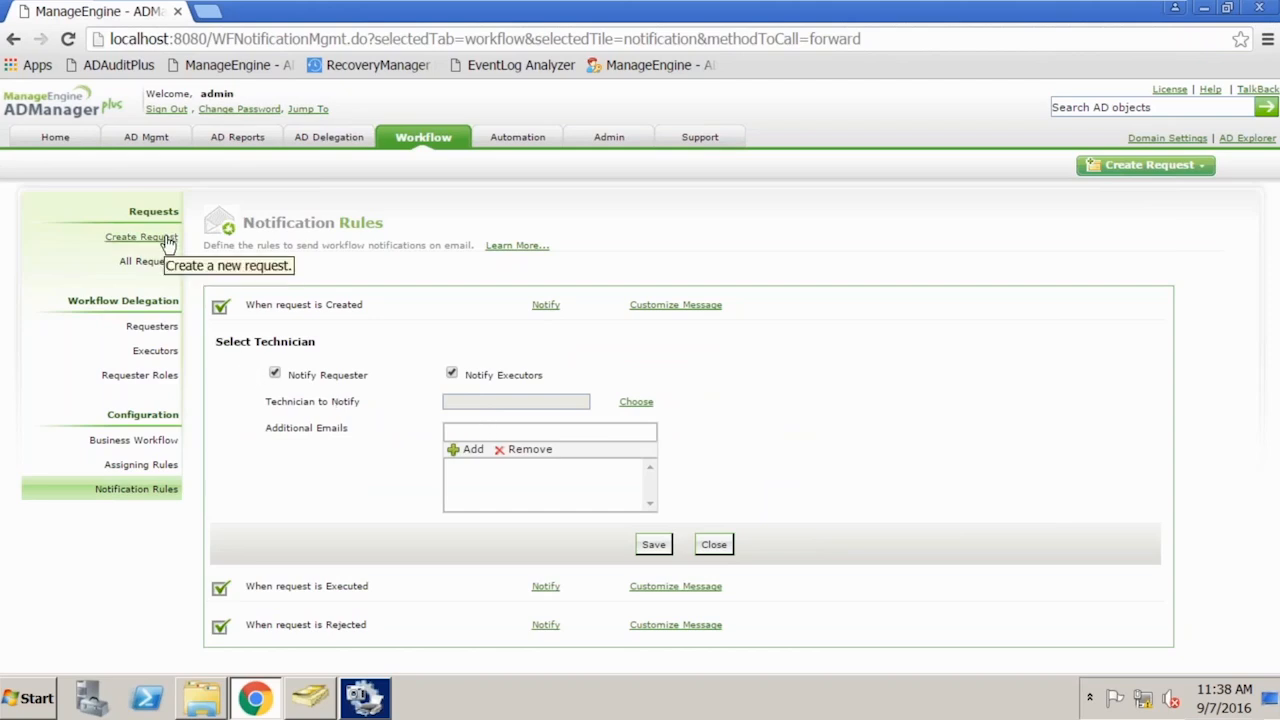
Review the Business Workflow diagram again along with the executors and requesters assigned to it
{"action": "left_click", "coordinate": [443, 145]}
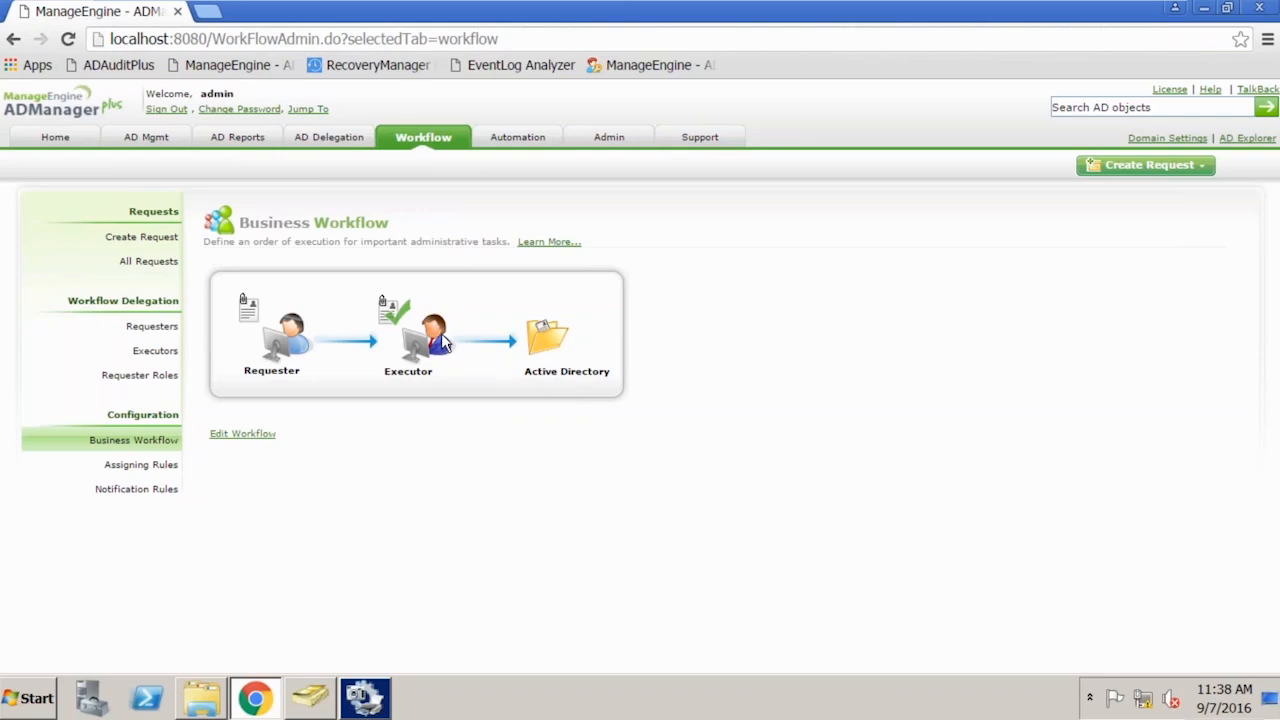
{"action": "left_click", "coordinate": [163, 352]}
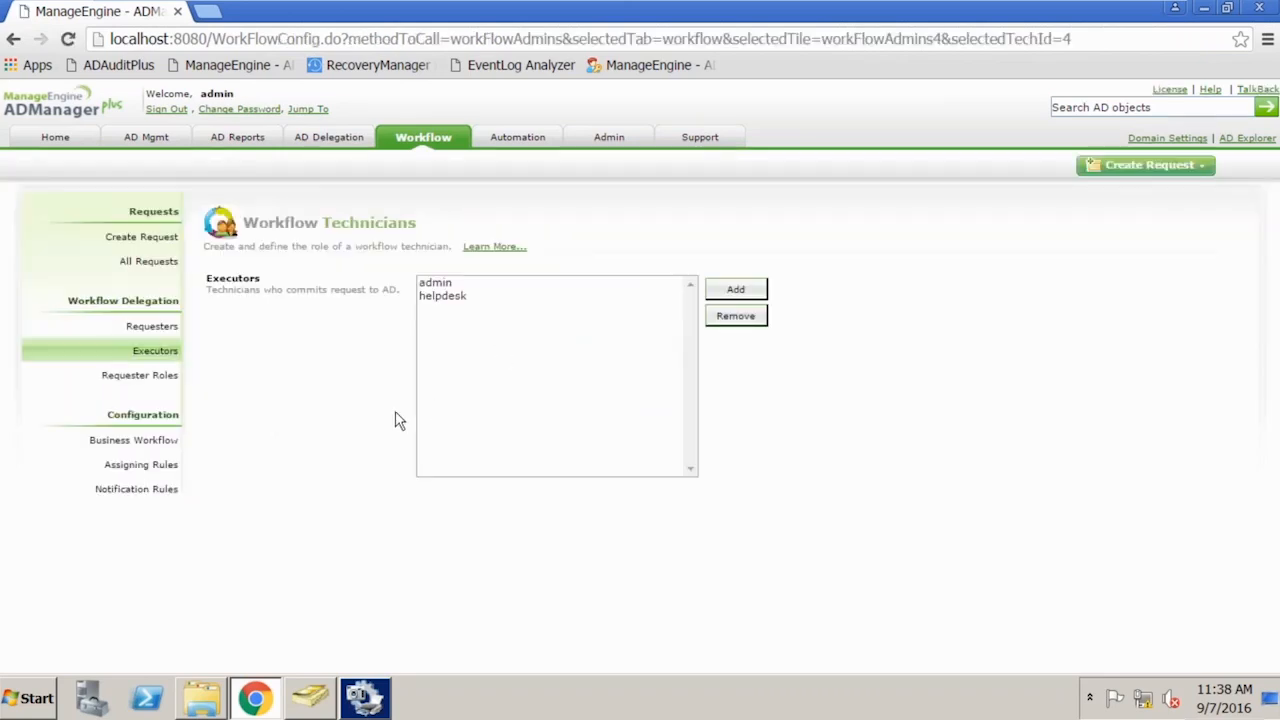
{"action": "left_click", "coordinate": [160, 327]}
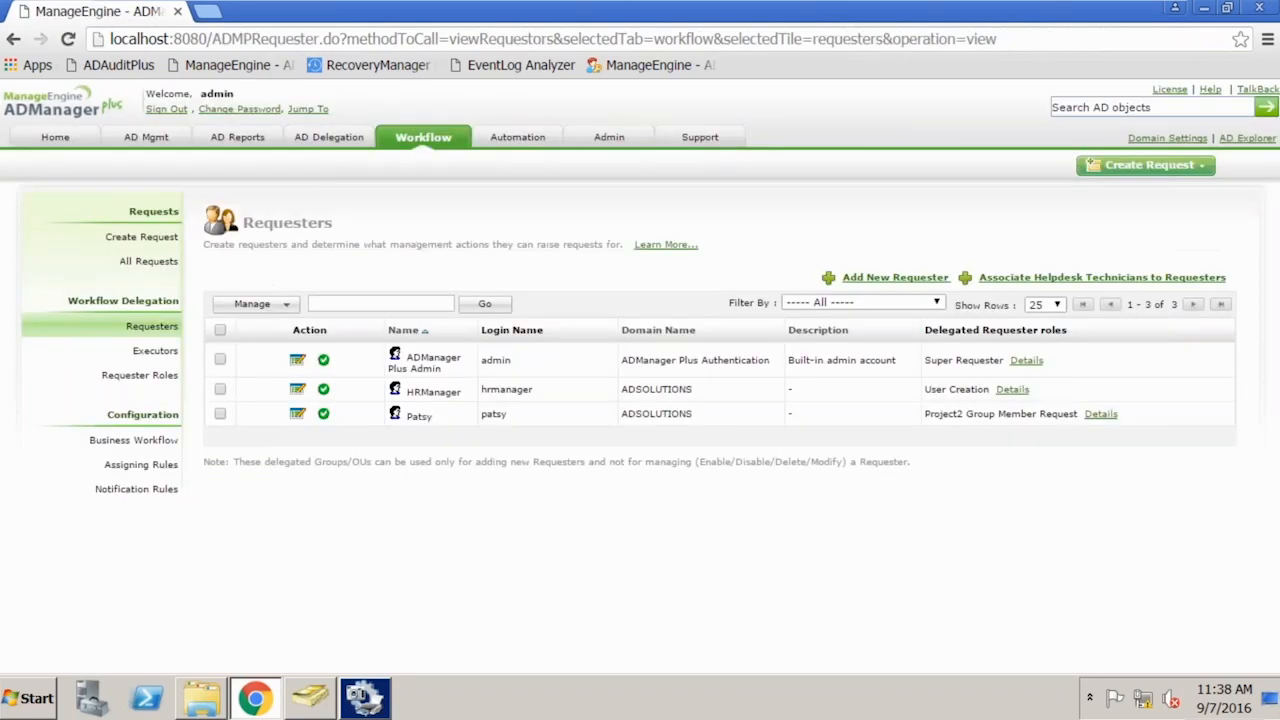
Switch to the slide presentation and advance past the Workflow Designed slide to the Automation slide
{"action": "mouse_move", "coordinate": [988, 2]}
{"action": "left_click", "coordinate": [1137, 10]}
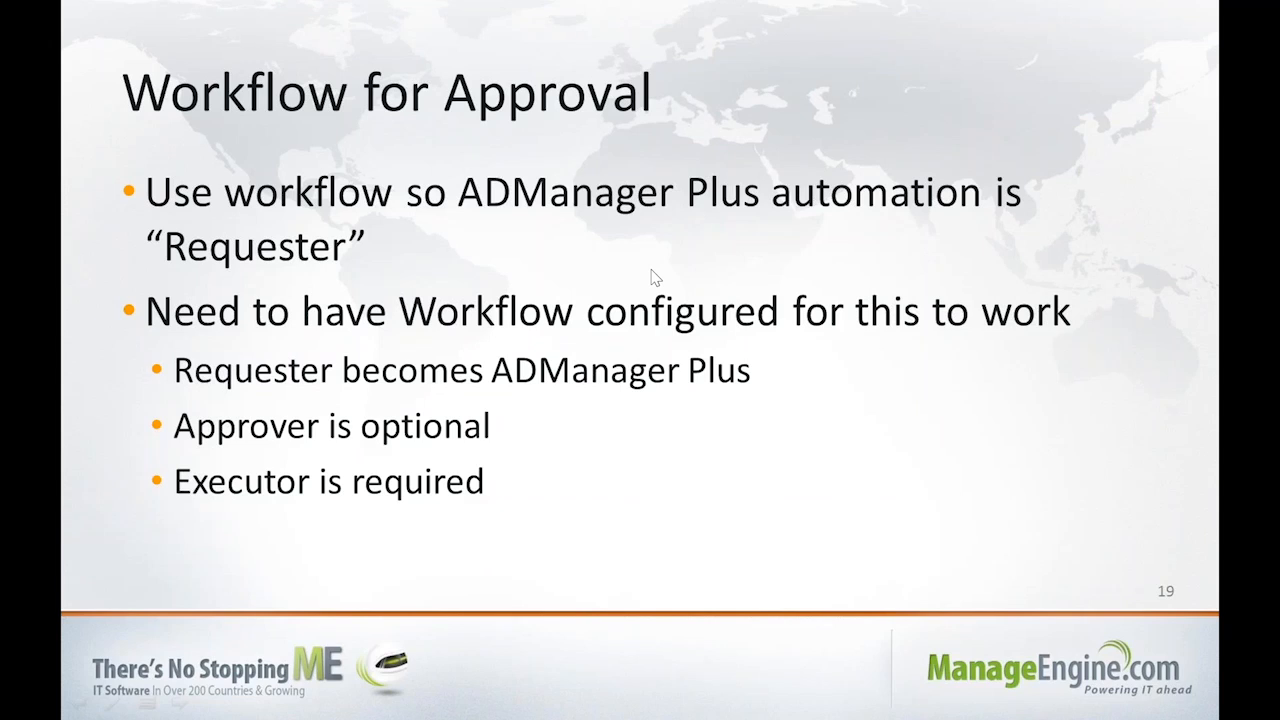
{"action": "key", "text": "Right"}
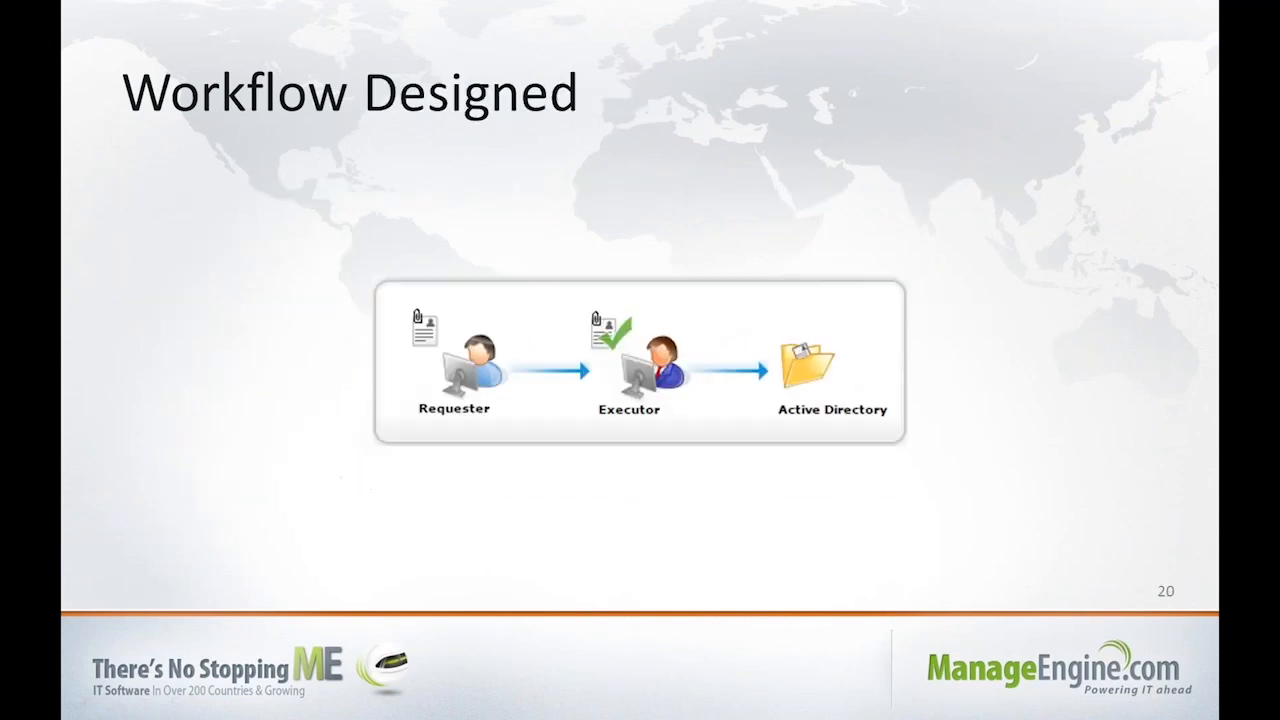
{"action": "key", "text": "Right"}
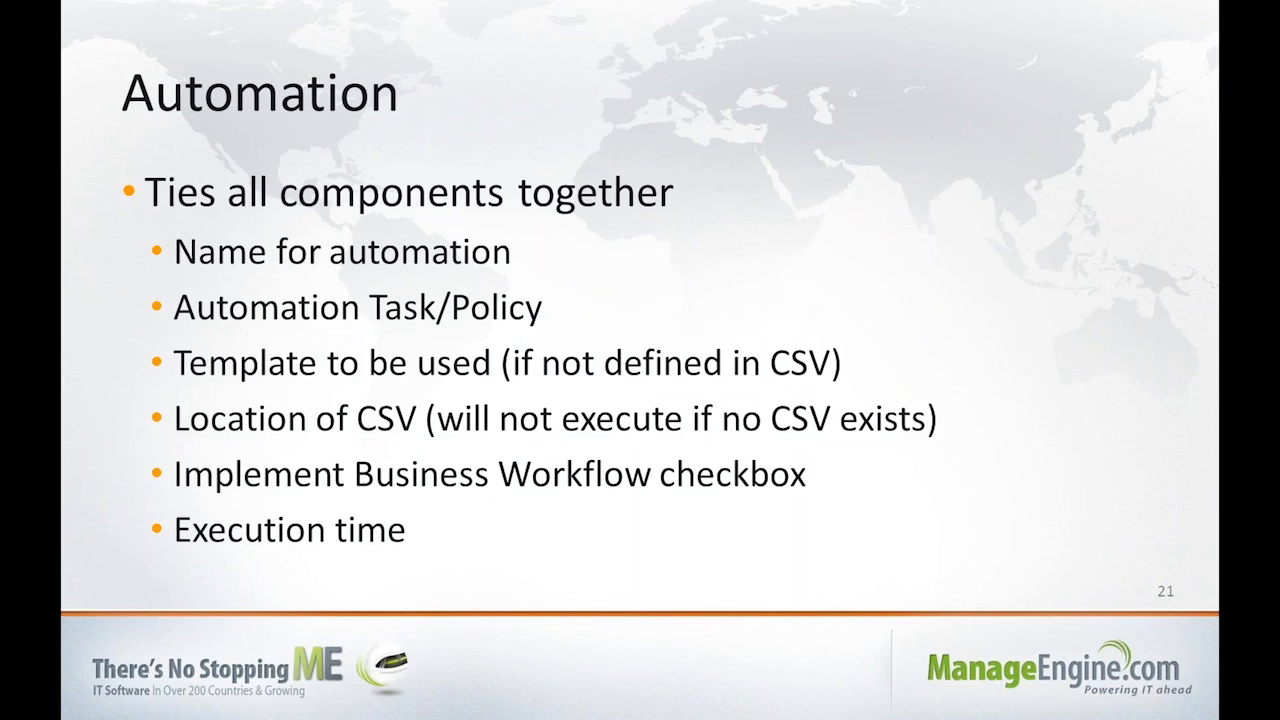
Return to ADManager Plus and start a new scheduled automation named Creation of new employees automated
{"action": "key", "text": "super"}
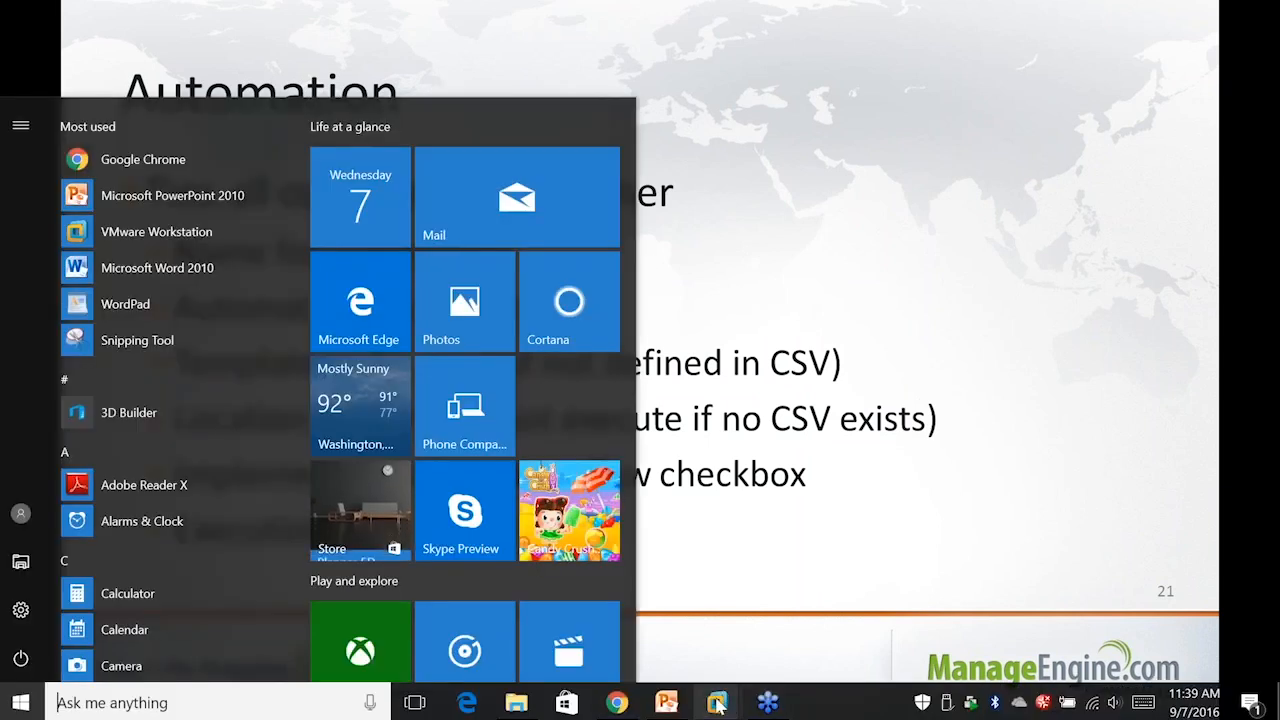
{"action": "mouse_move", "coordinate": [720, 705]}
{"action": "left_click", "coordinate": [608, 605]}
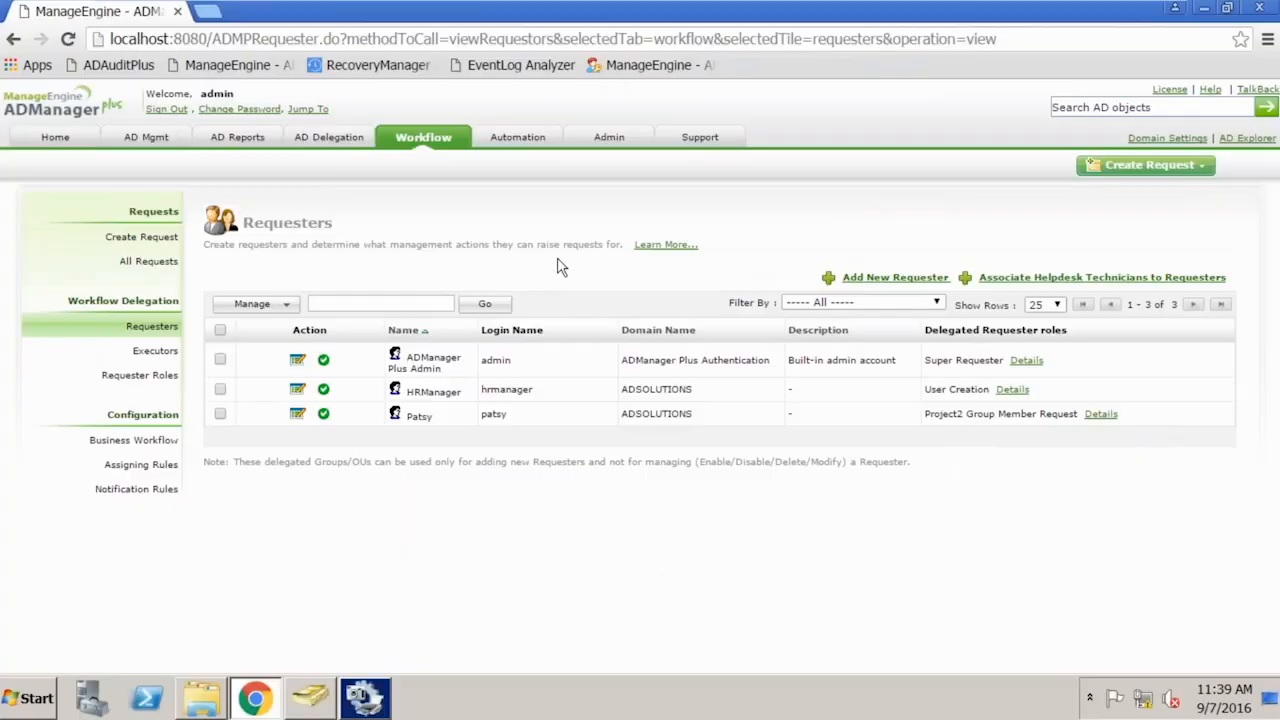
{"action": "left_click", "coordinate": [517, 140]}
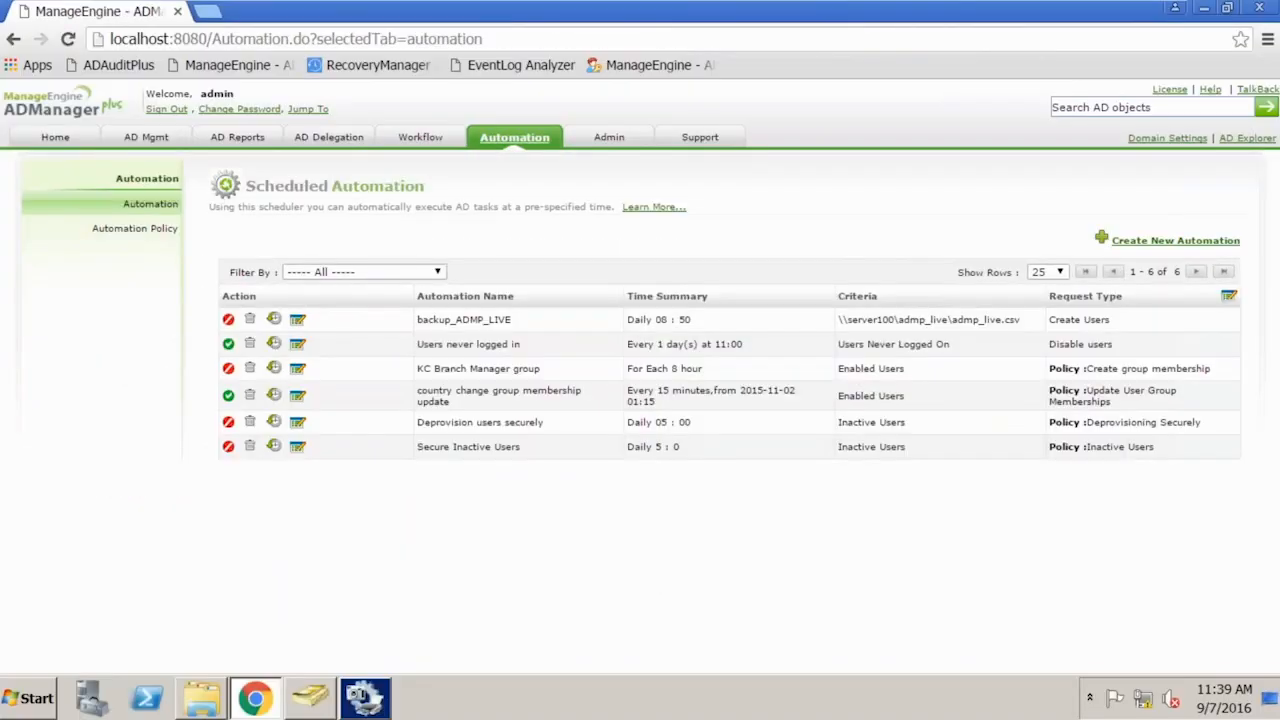
{"action": "left_click", "coordinate": [1162, 243]}
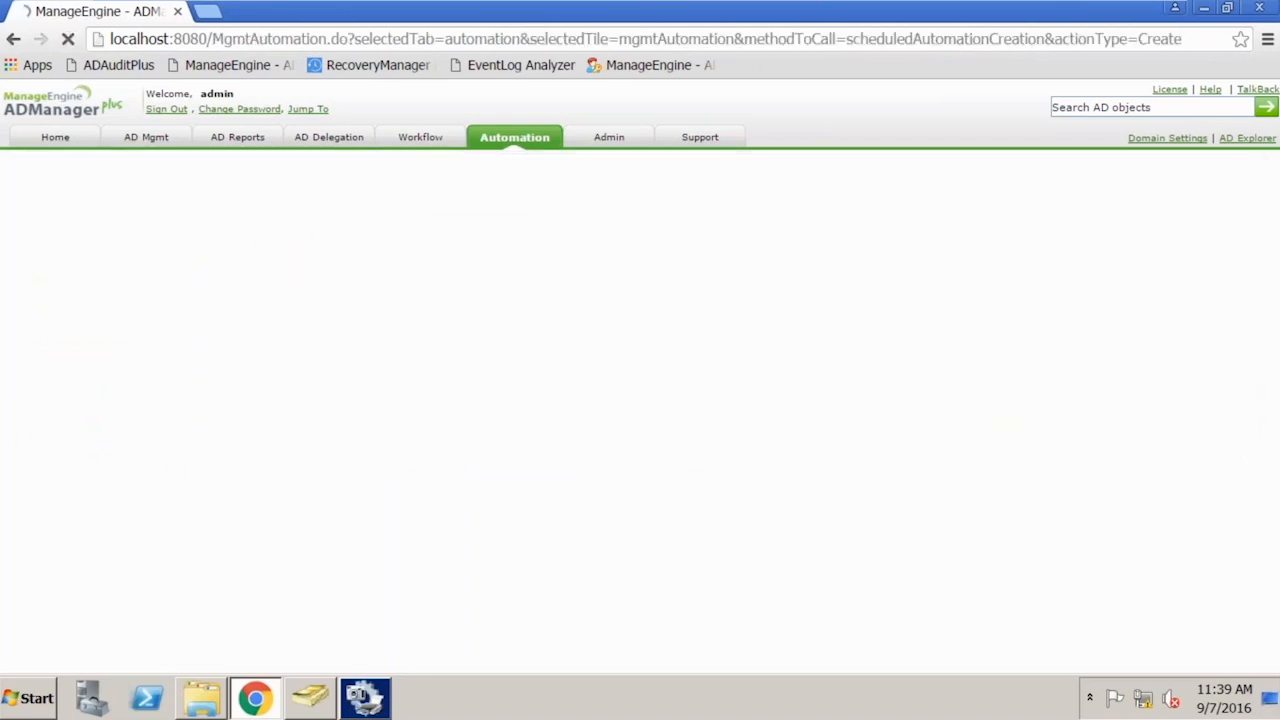
{"action": "left_click_drag", "start_coordinate": [597, 309], "coordinate": [371, 303]}
{"action": "type", "text": "Creation of new employees automated"}
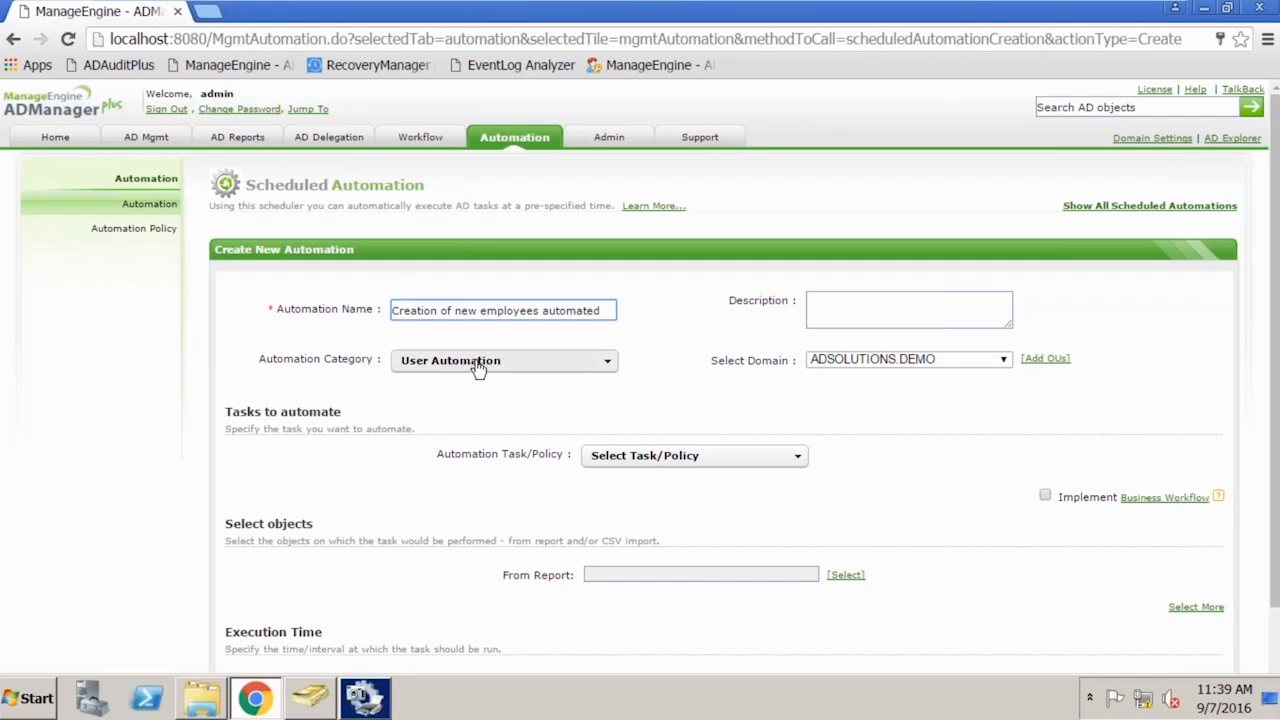
Set the automation's task to Create Users and its CSV location to \\server100\admp_live\admp_live.csv
{"action": "left_click", "coordinate": [716, 460]}
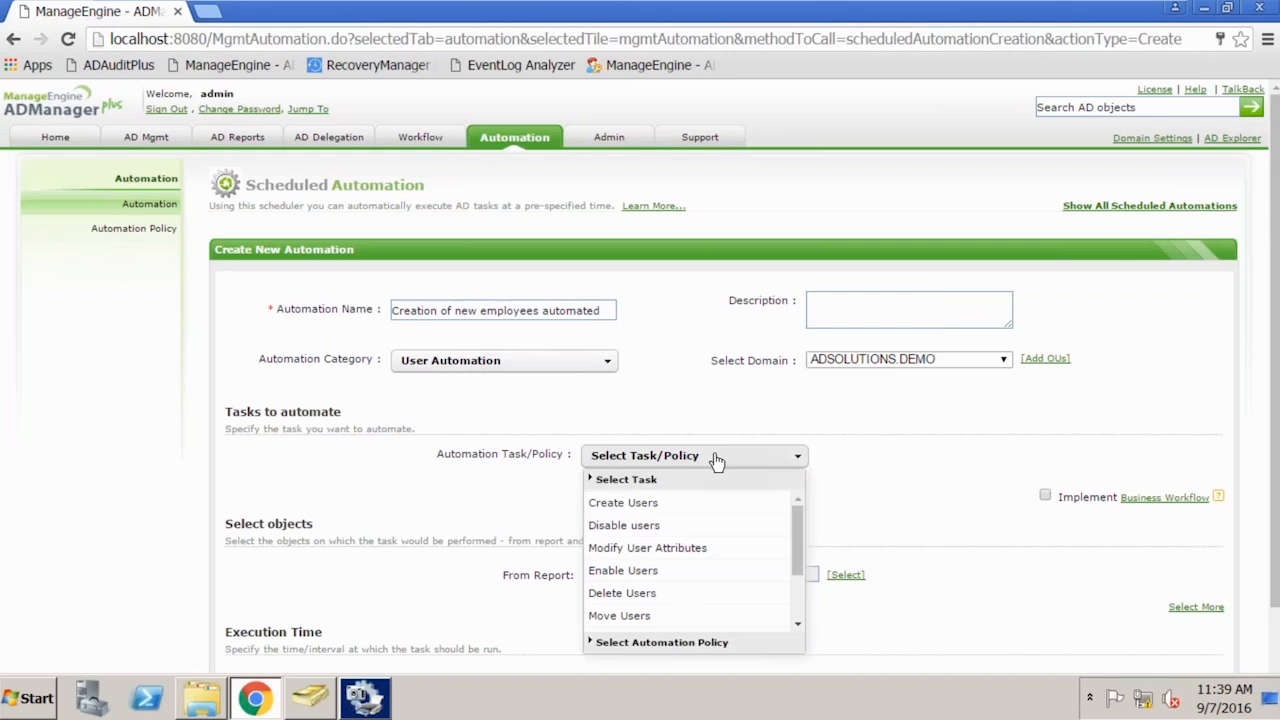
{"action": "left_click", "coordinate": [648, 505]}
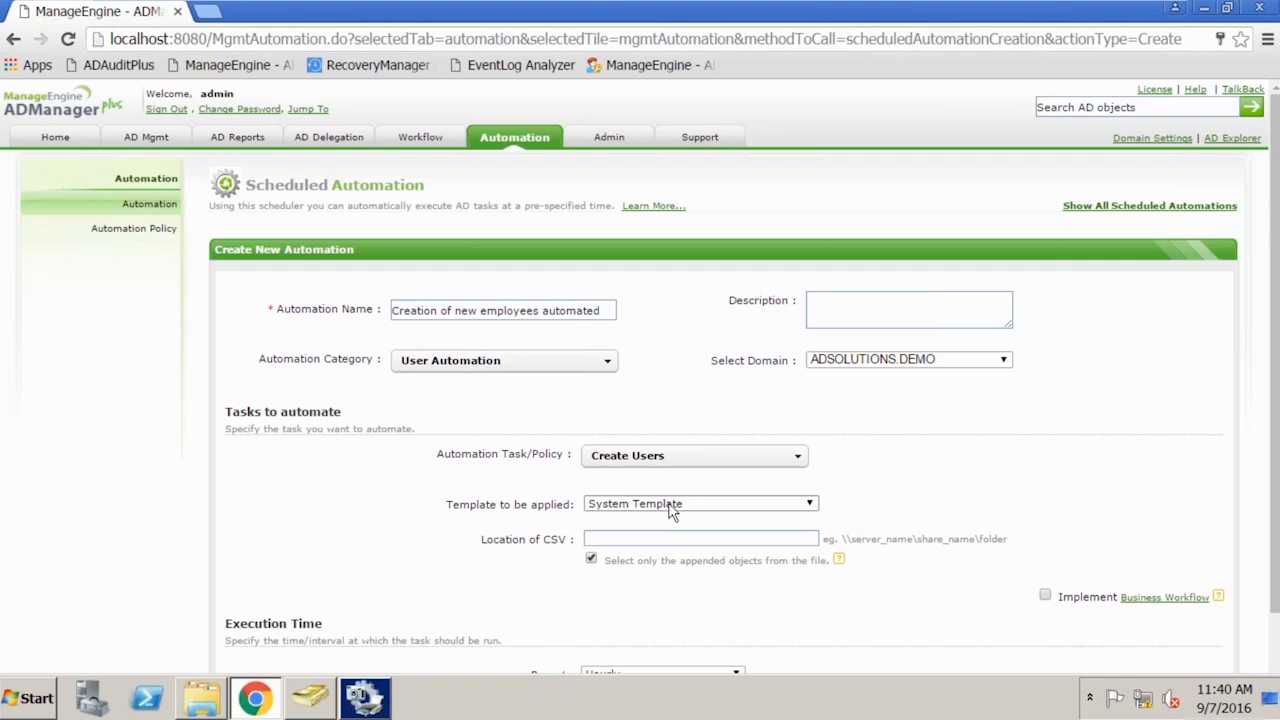
{"action": "left_click", "coordinate": [668, 538]}
{"action": "type", "text": "\\\\"}
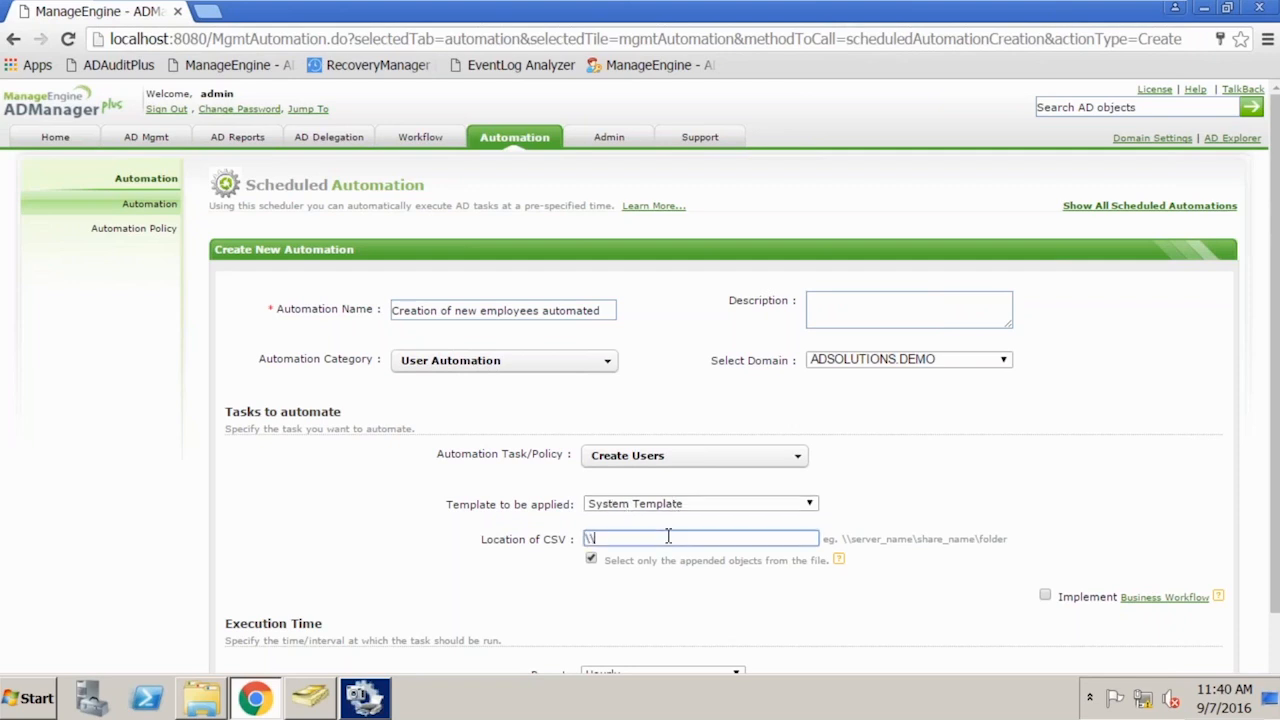
{"action": "type", "text": "server100\\admp_live\\admp_live"}
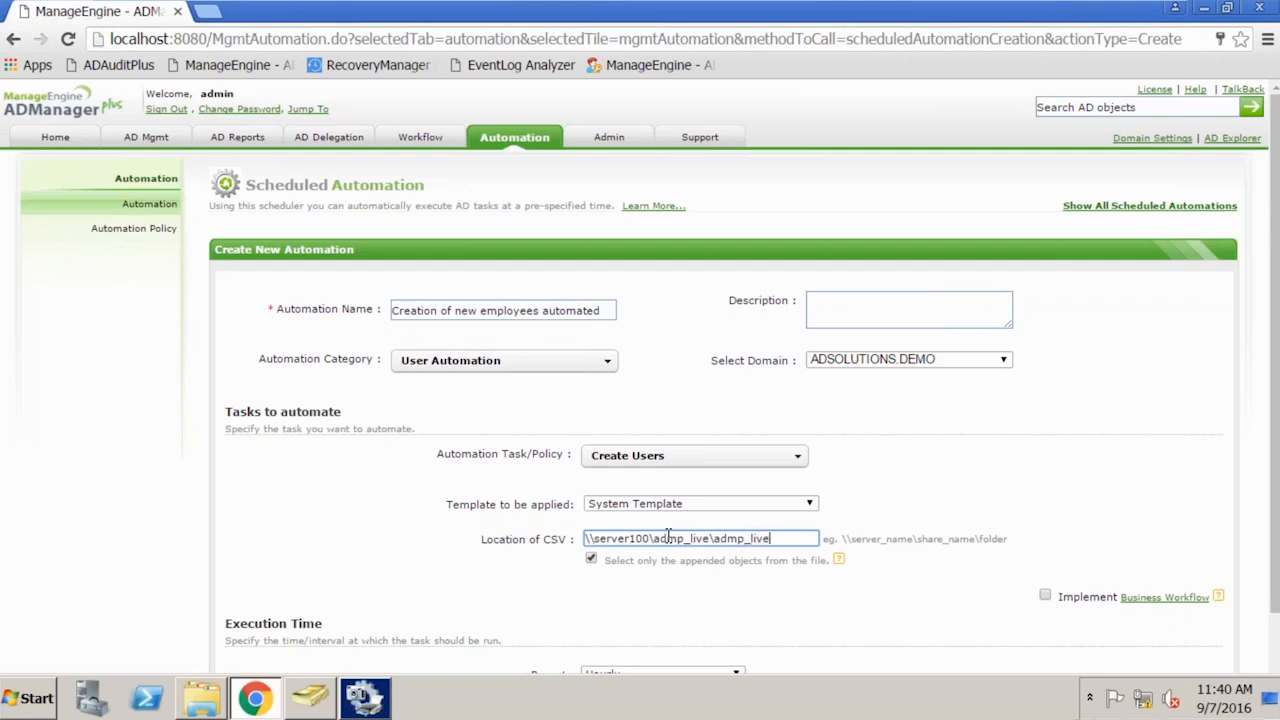
{"action": "type", "text": ".csv"}
Look at the local ADMP_LIVE folder on drive C: that holds the CSV files
{"action": "left_click", "coordinate": [203, 700]}
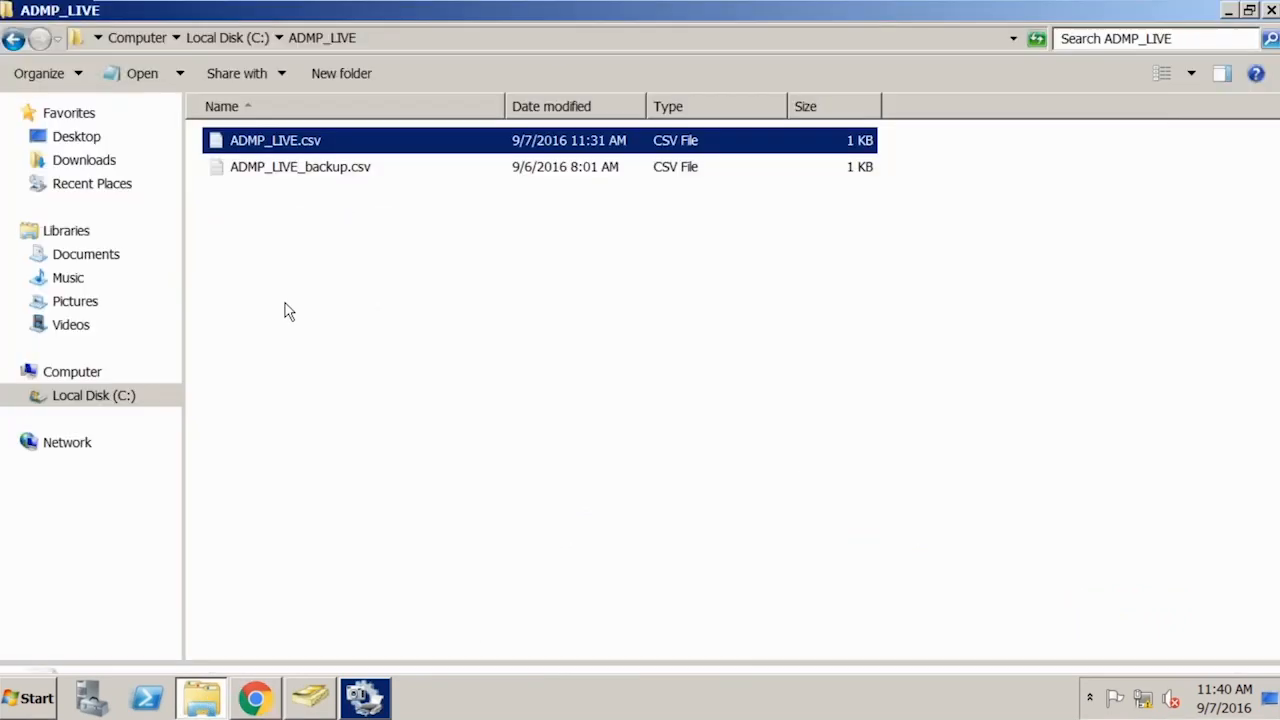
{"action": "double_click", "coordinate": [478, 14]}
{"action": "left_click", "coordinate": [236, 24]}
{"action": "left_click", "coordinate": [271, 169]}
Open server100's network shares beside the automation form and view the CSV files in the ADMP_LIVE share
{"action": "left_click", "coordinate": [37, 700]}
{"action": "type", "text": "\\server100\\admp_live\\admp_live.csv"}
{"action": "key", "text": "Return"}
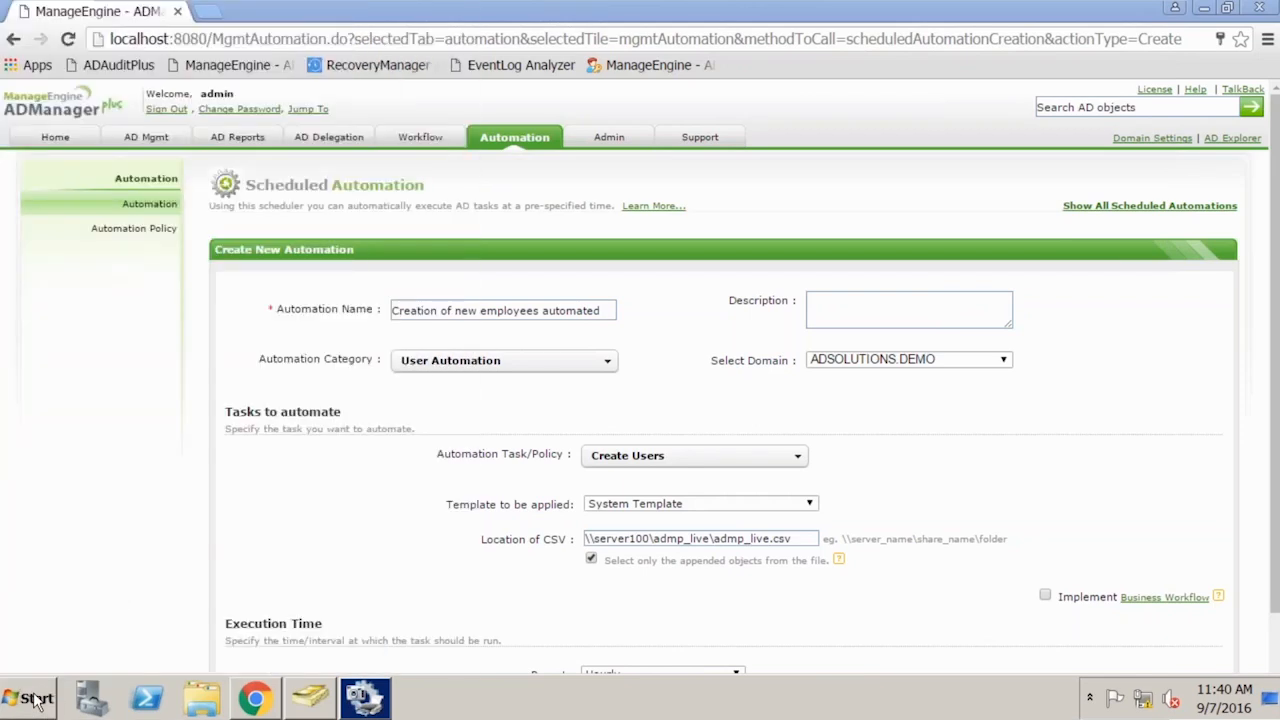
{"action": "left_click_drag", "start_coordinate": [708, 27], "coordinate": [886, 540]}
{"action": "left_click_drag", "start_coordinate": [615, 536], "coordinate": [637, 606]}
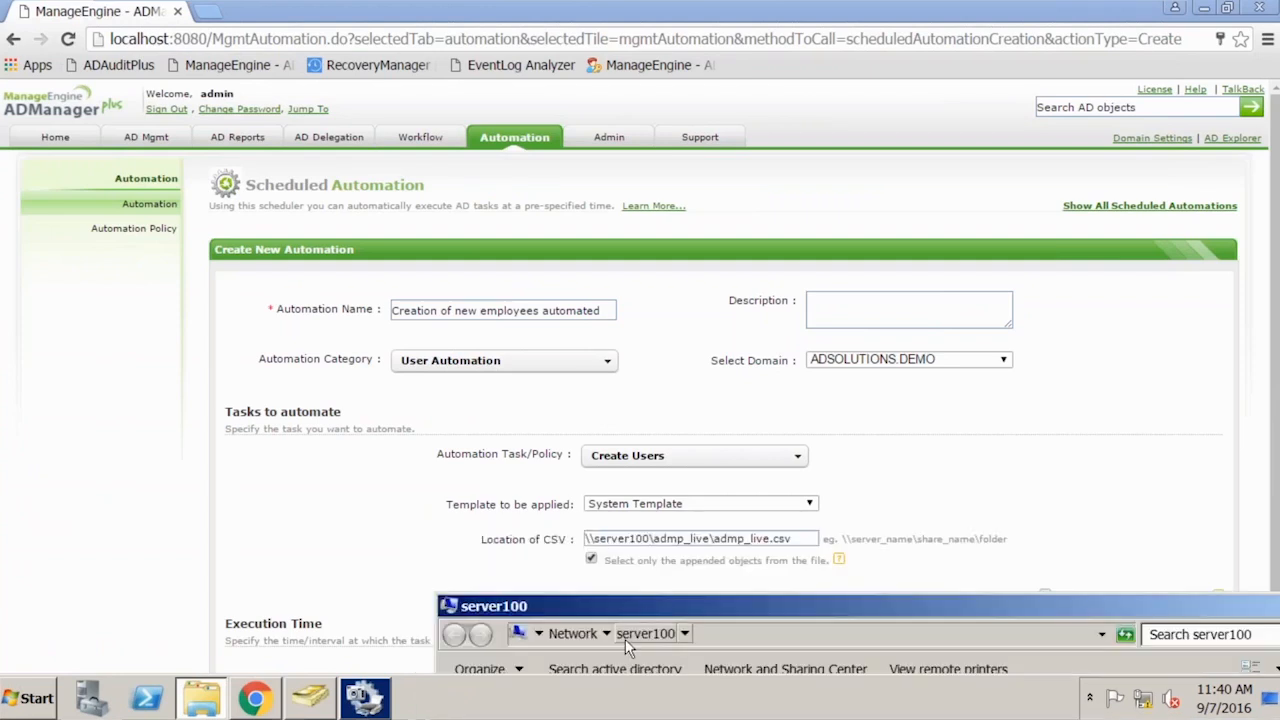
{"action": "left_click_drag", "start_coordinate": [657, 452], "coordinate": [281, 48]}
{"action": "left_click_drag", "start_coordinate": [966, 38], "coordinate": [462, 46]}
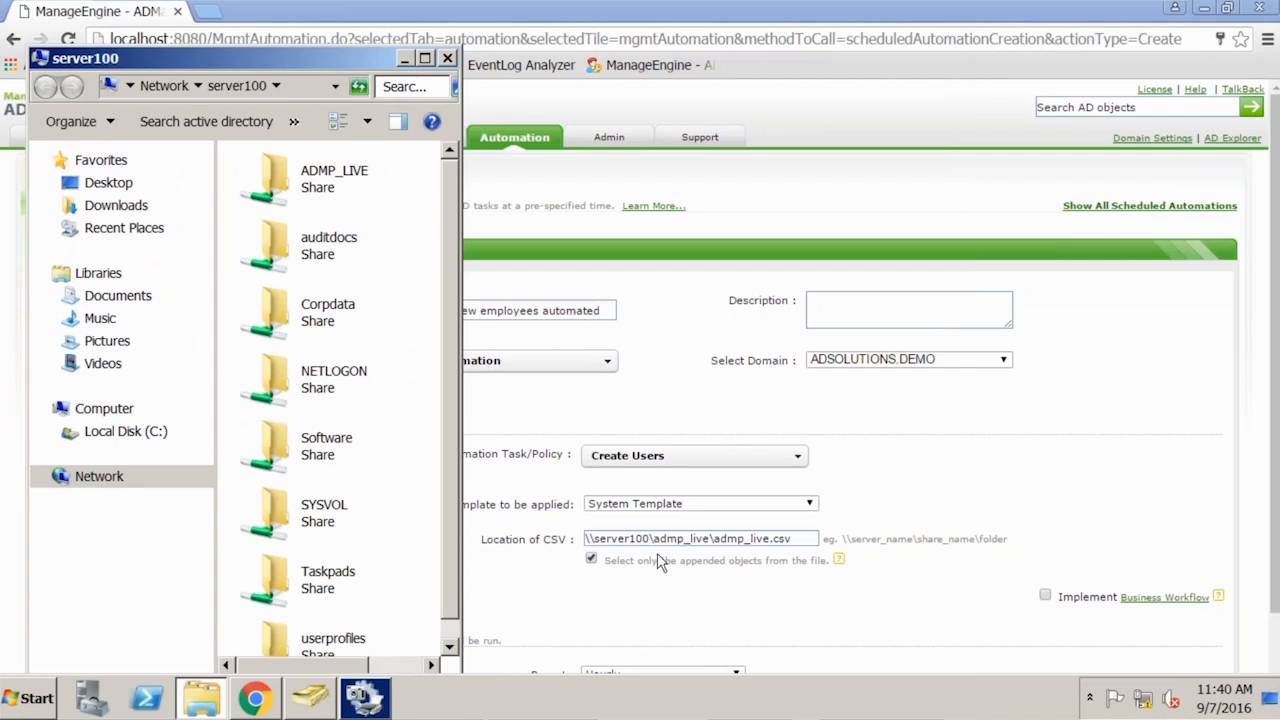
{"action": "double_click", "coordinate": [356, 192]}
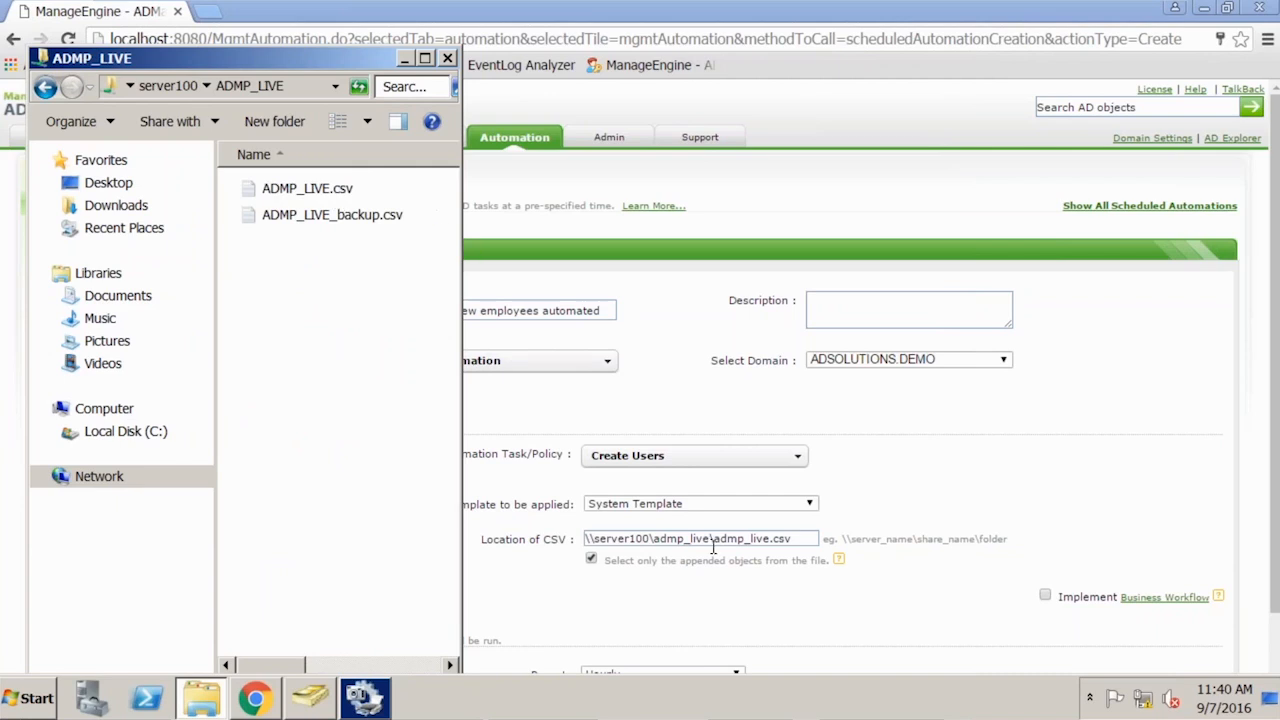
Enable Implement Business Workflow for the new employee creation automation and check the CSV file name in its path
{"action": "left_click", "coordinate": [799, 540]}
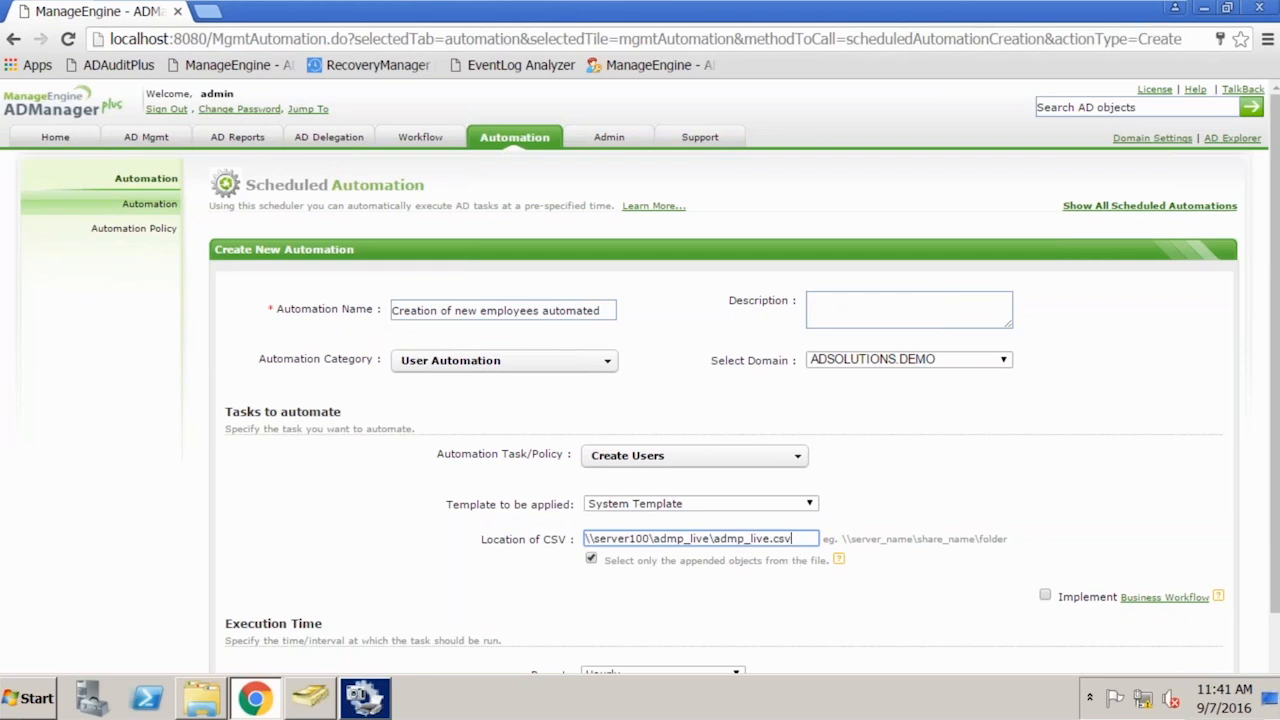
{"action": "left_click_drag", "start_coordinate": [331, 184], "coordinate": [428, 184]}
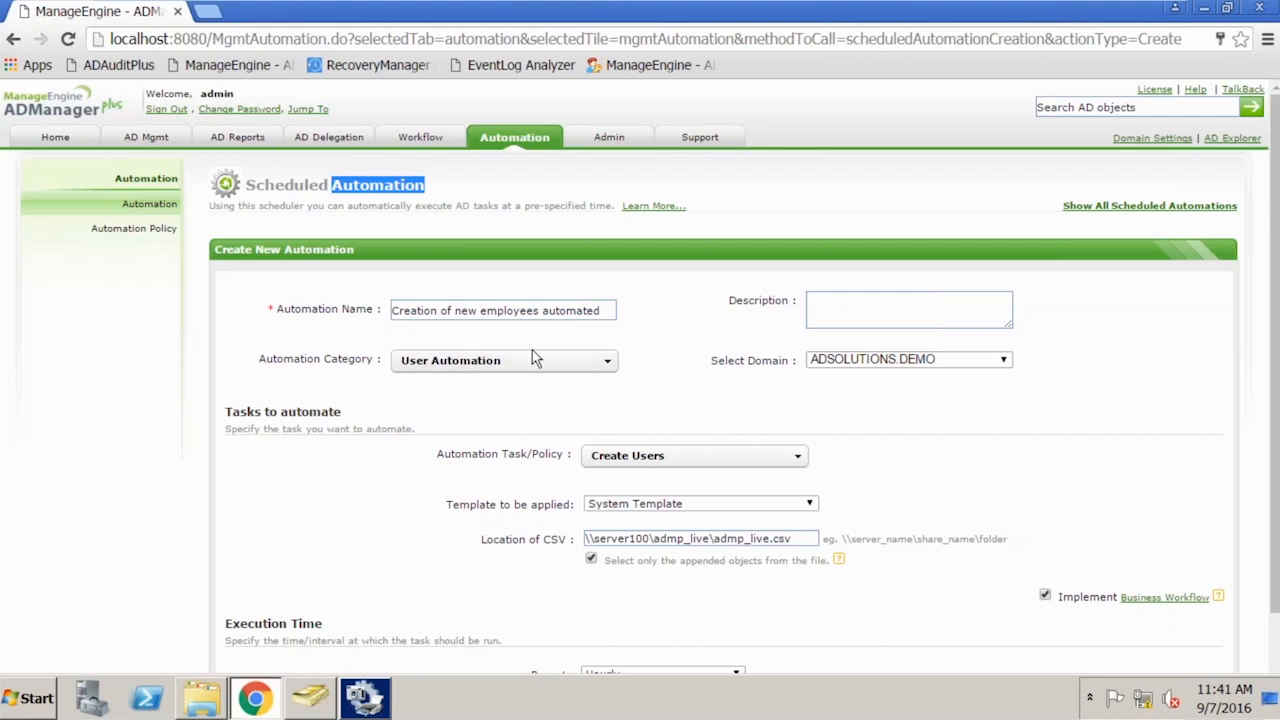
{"action": "left_click_drag", "start_coordinate": [805, 538], "coordinate": [714, 538]}
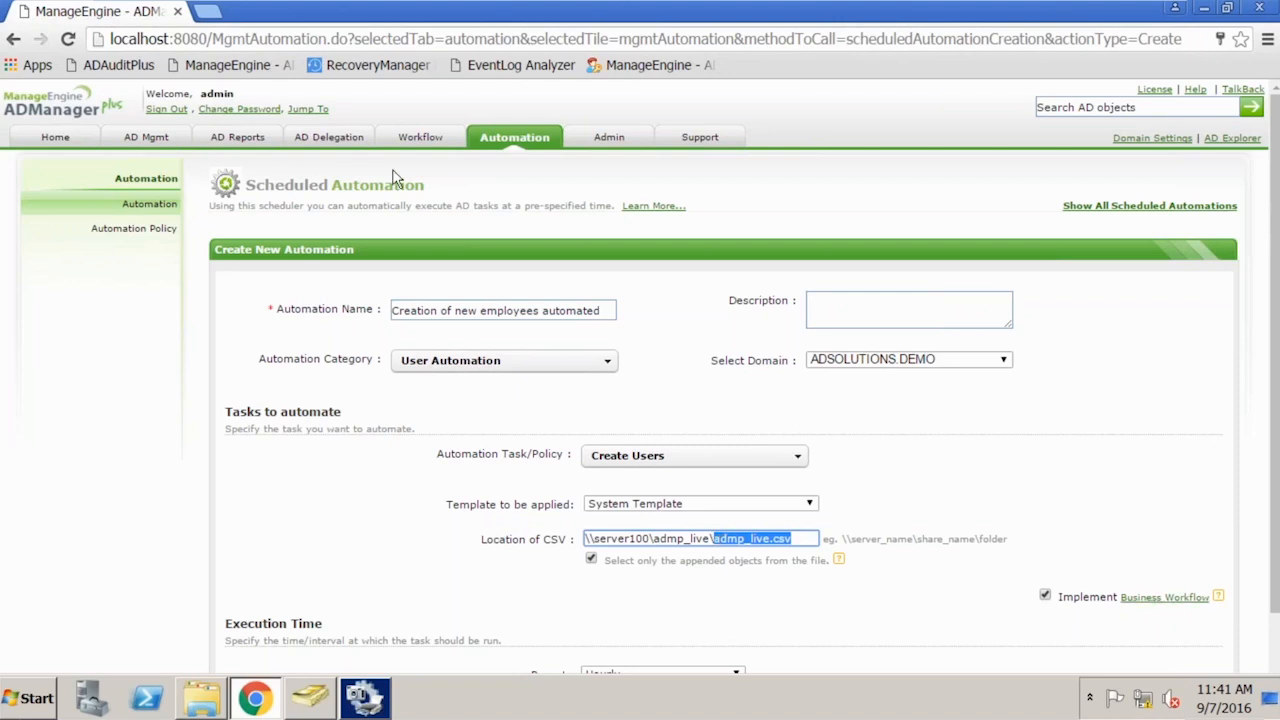
Inspect the available hour intervals for the automation's hourly execution time
{"action": "left_click_drag", "start_coordinate": [1274, 340], "coordinate": [1275, 455]}
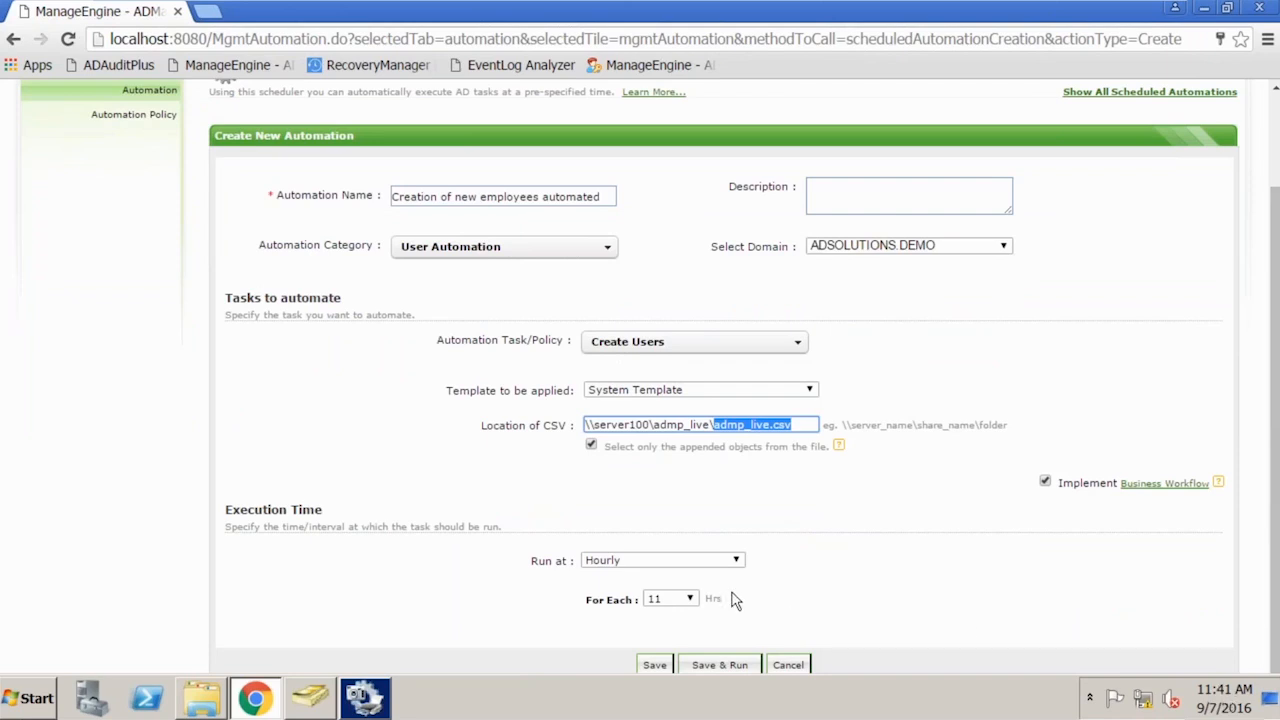
{"action": "left_click", "coordinate": [672, 601]}
{"action": "left_click", "coordinate": [675, 477]}
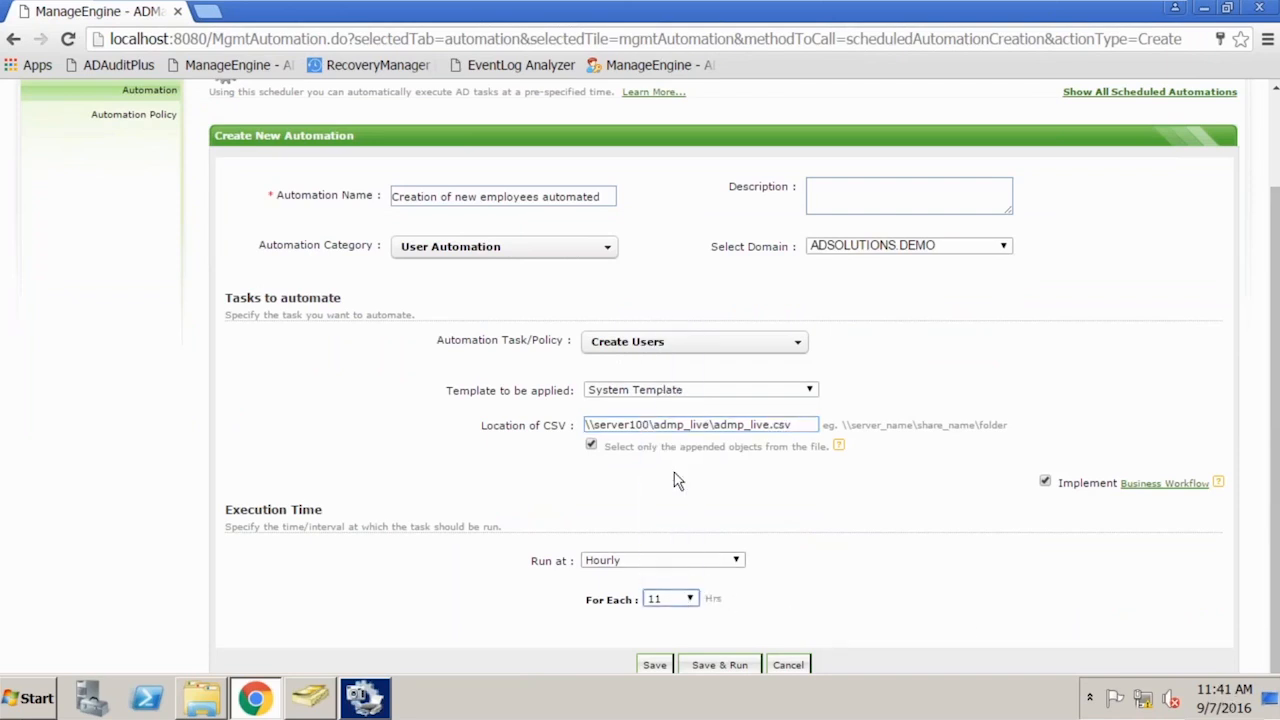
Schedule the new employee creation automation to run daily at 11 hrs 45 mns and save it
{"action": "left_click", "coordinate": [688, 566]}
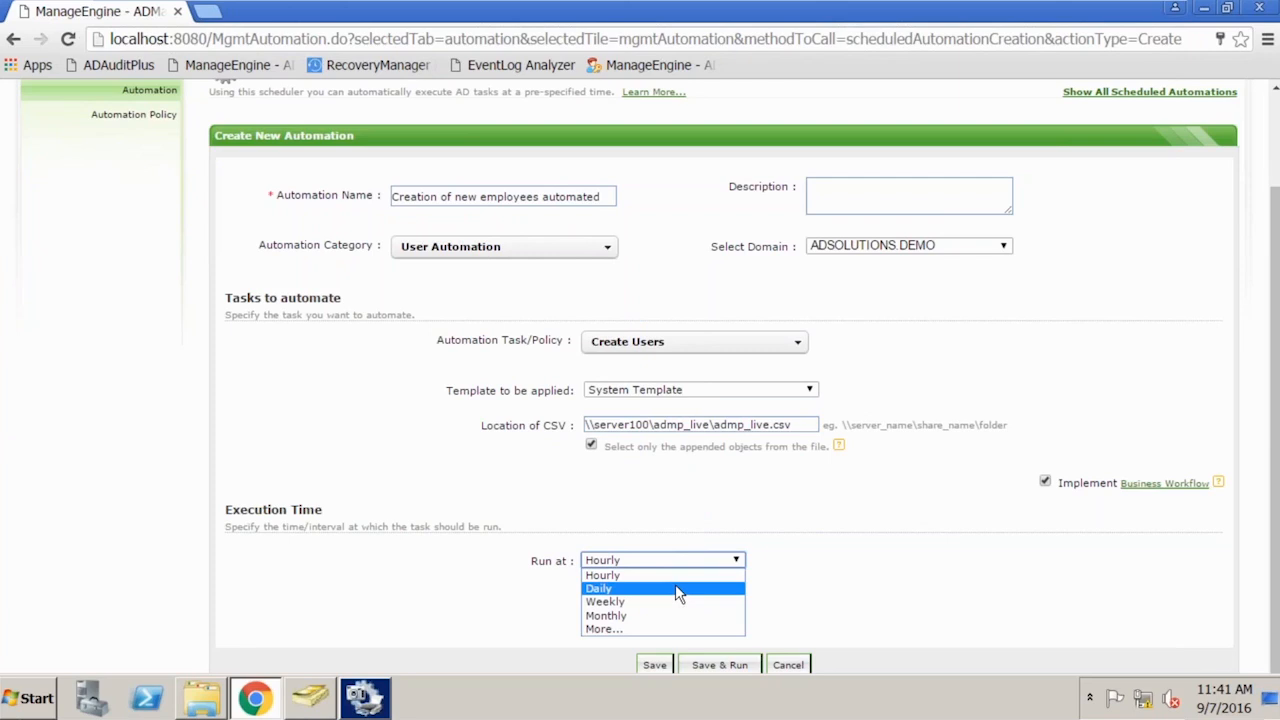
{"action": "left_click", "coordinate": [676, 589]}
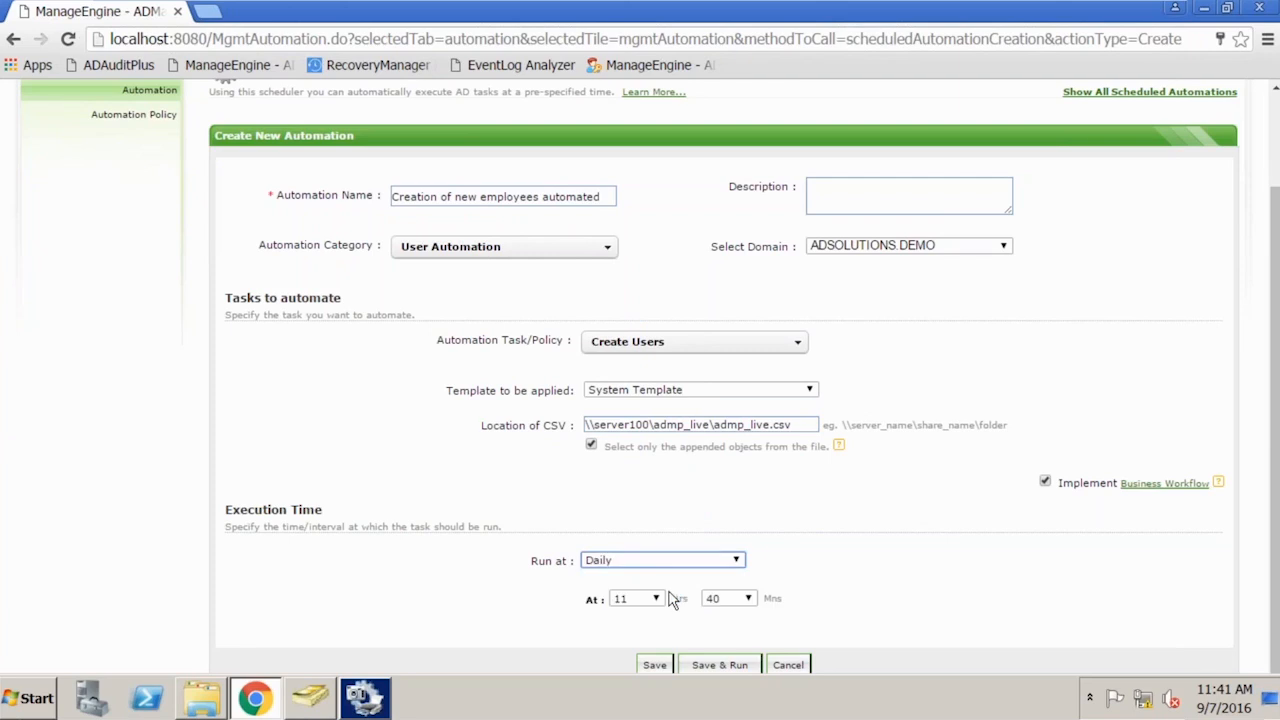
{"action": "left_click", "coordinate": [749, 599]}
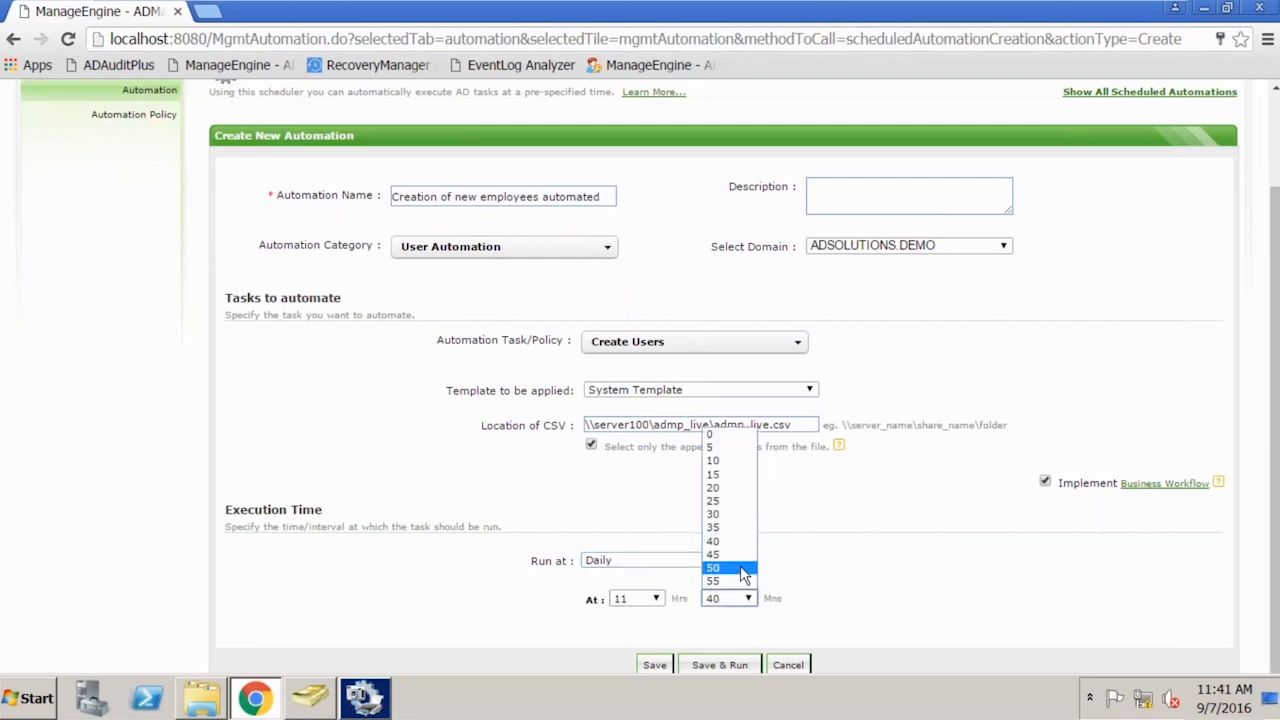
{"action": "left_click", "coordinate": [731, 554]}
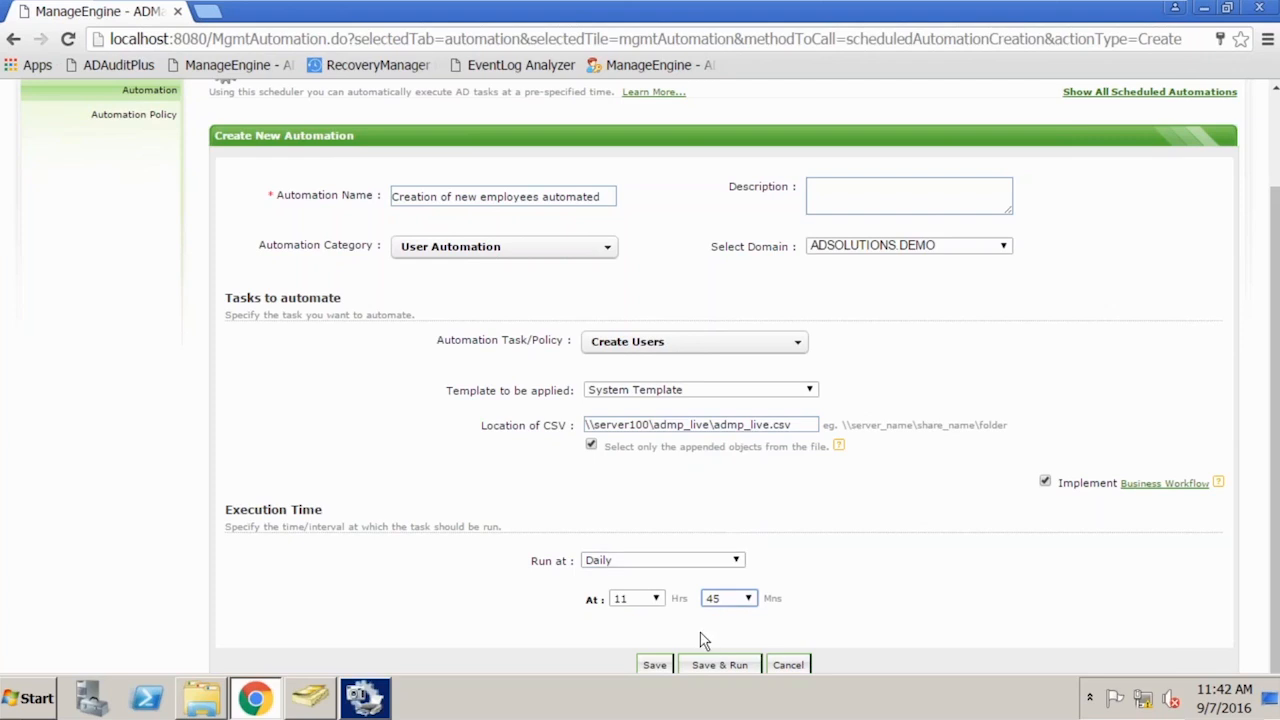
{"action": "left_click", "coordinate": [655, 666]}
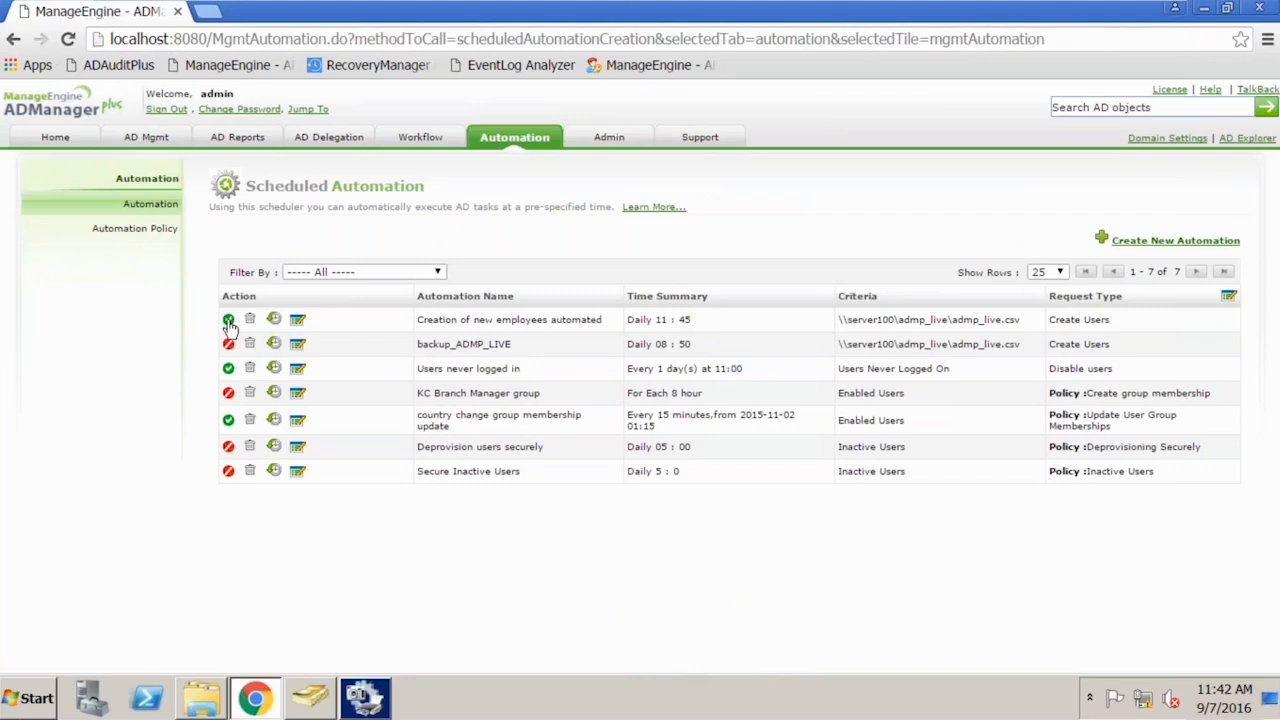
Open the new employee creation automation for modification to review its settings, and minimize the virtual machine window
{"action": "left_click", "coordinate": [298, 320]}
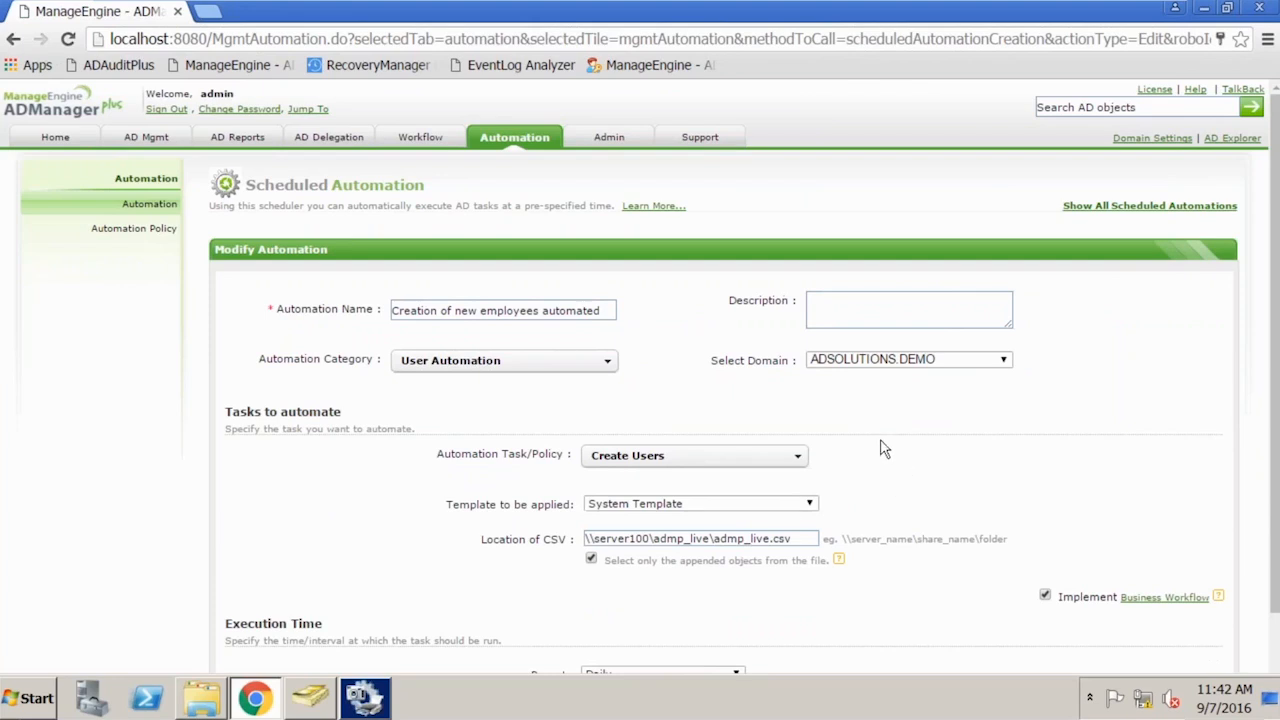
{"action": "mouse_move", "coordinate": [1152, 10]}
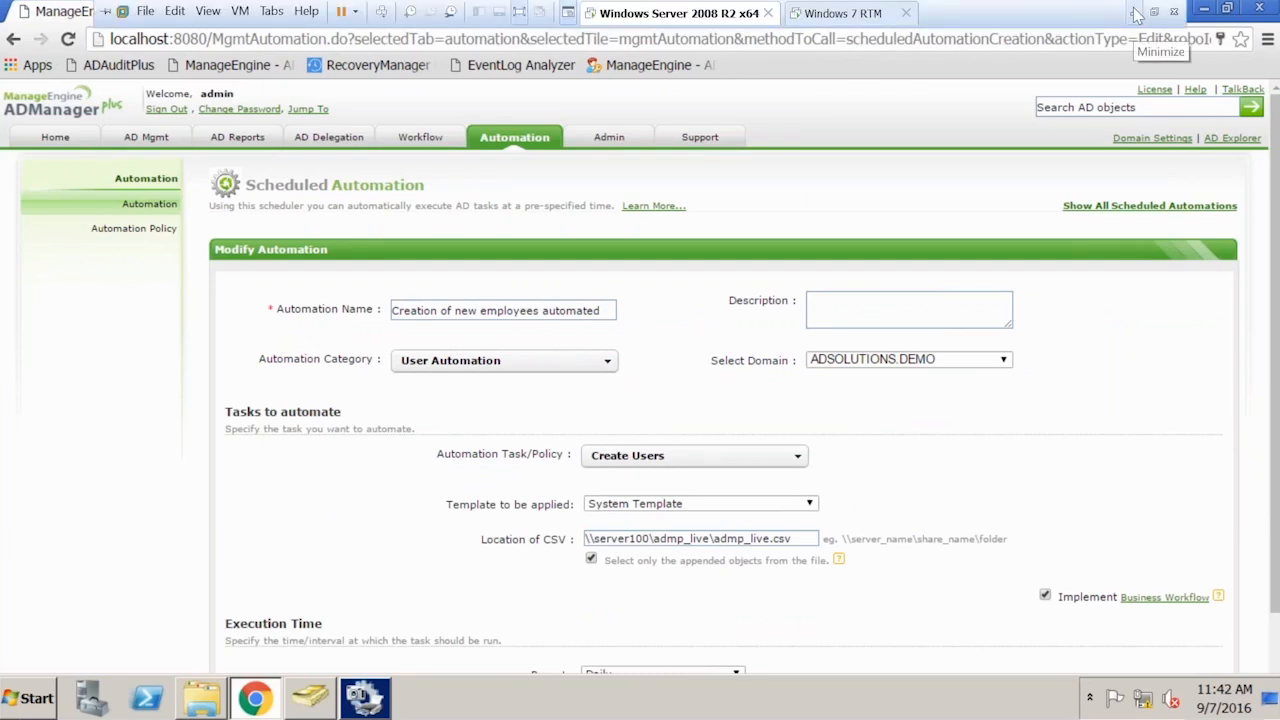
{"action": "left_click", "coordinate": [1136, 12]}
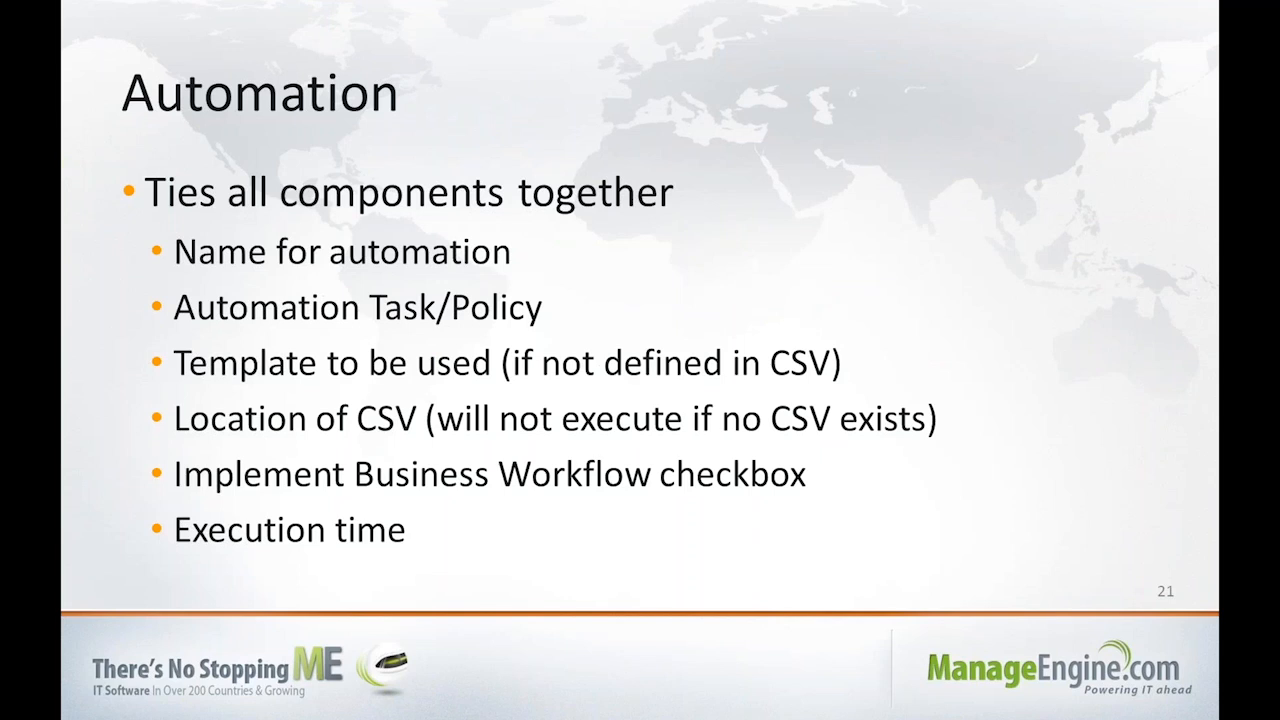
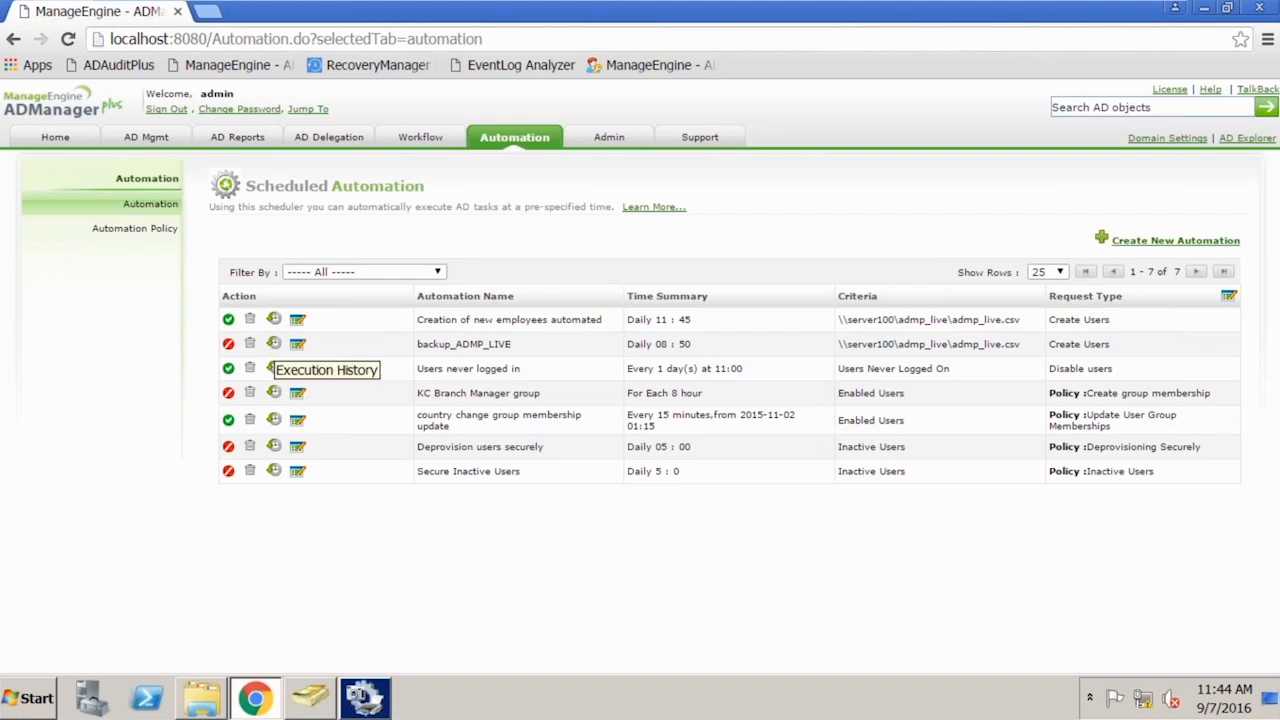
Review the execution history of the backup_ADMP_LIVE automation, including the run summaries, and close it
{"action": "left_click", "coordinate": [274, 343]}
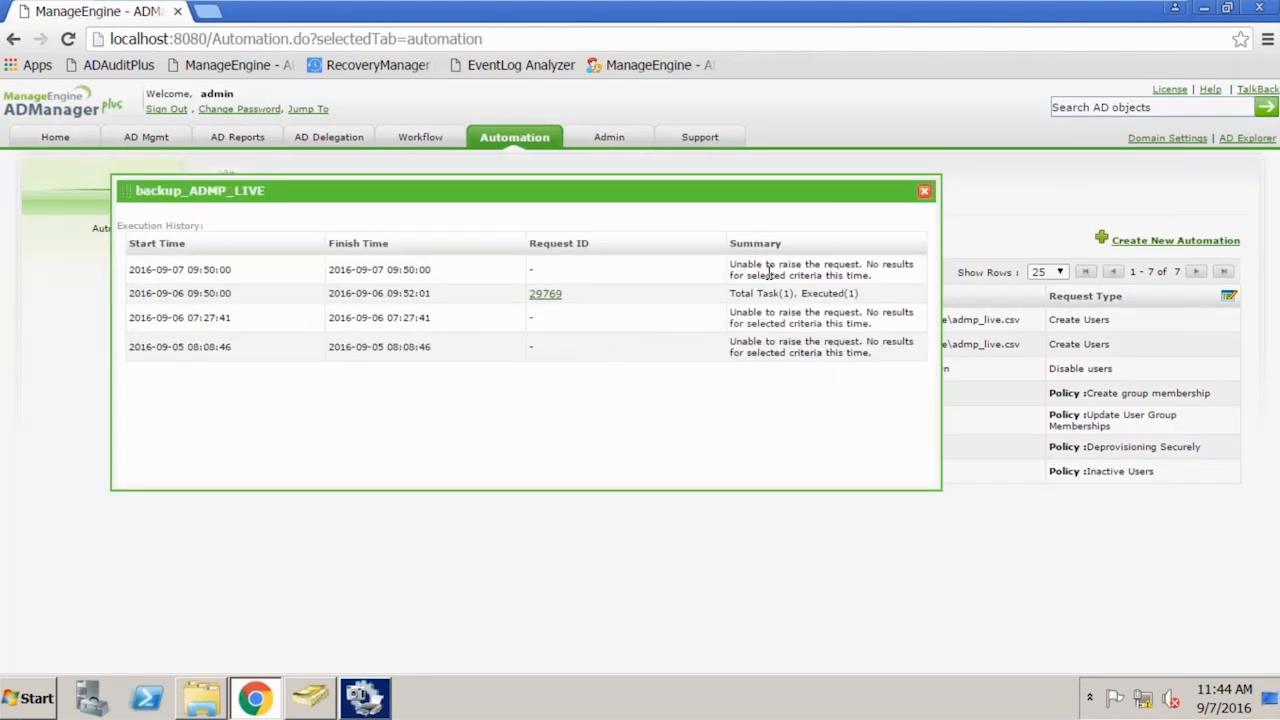
{"action": "left_click_drag", "start_coordinate": [733, 266], "coordinate": [866, 264]}
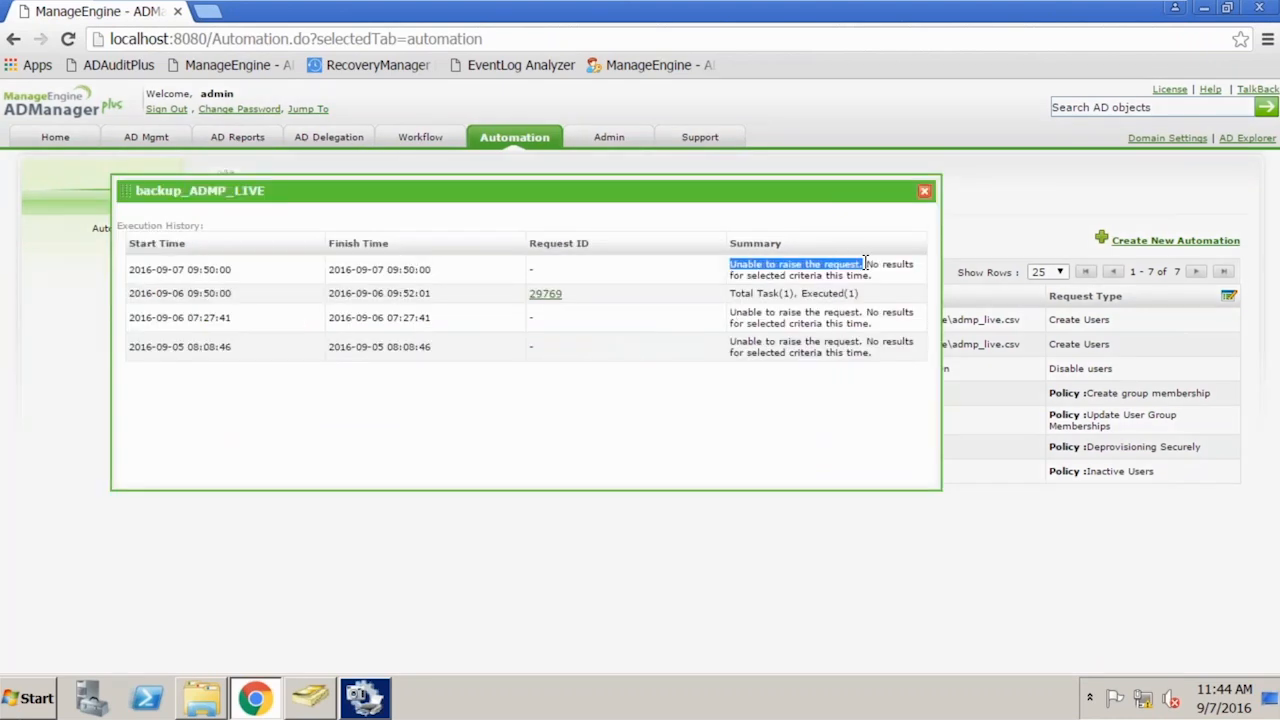
{"action": "left_click", "coordinate": [804, 312]}
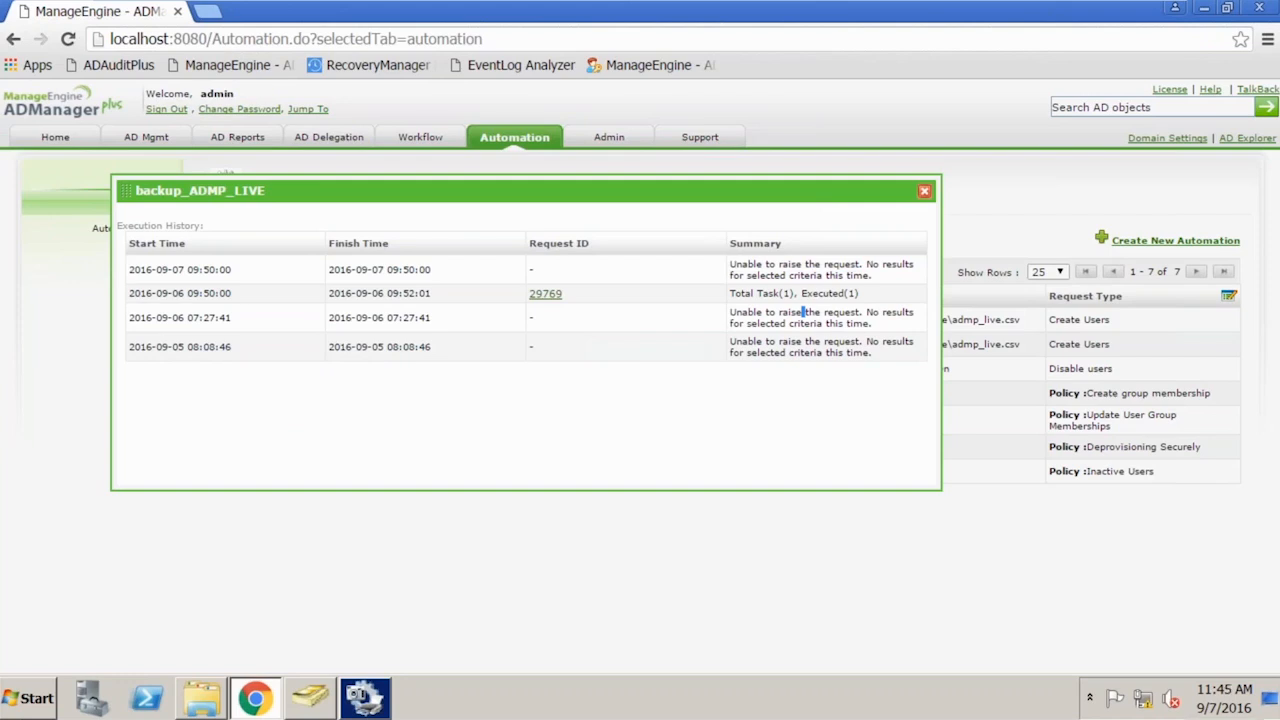
{"action": "left_click", "coordinate": [925, 193]}
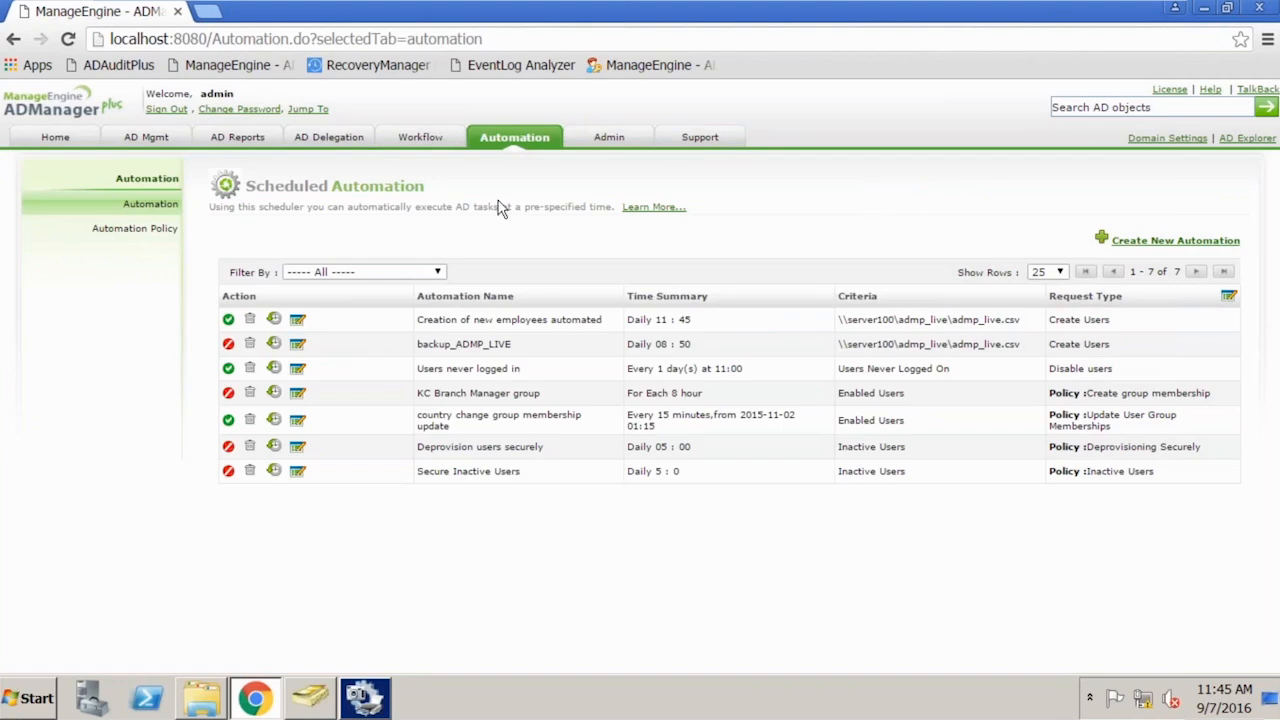
Check the execution history of the Creation of new employees automated automation and open the workflow request it raised
{"action": "left_click", "coordinate": [274, 320]}
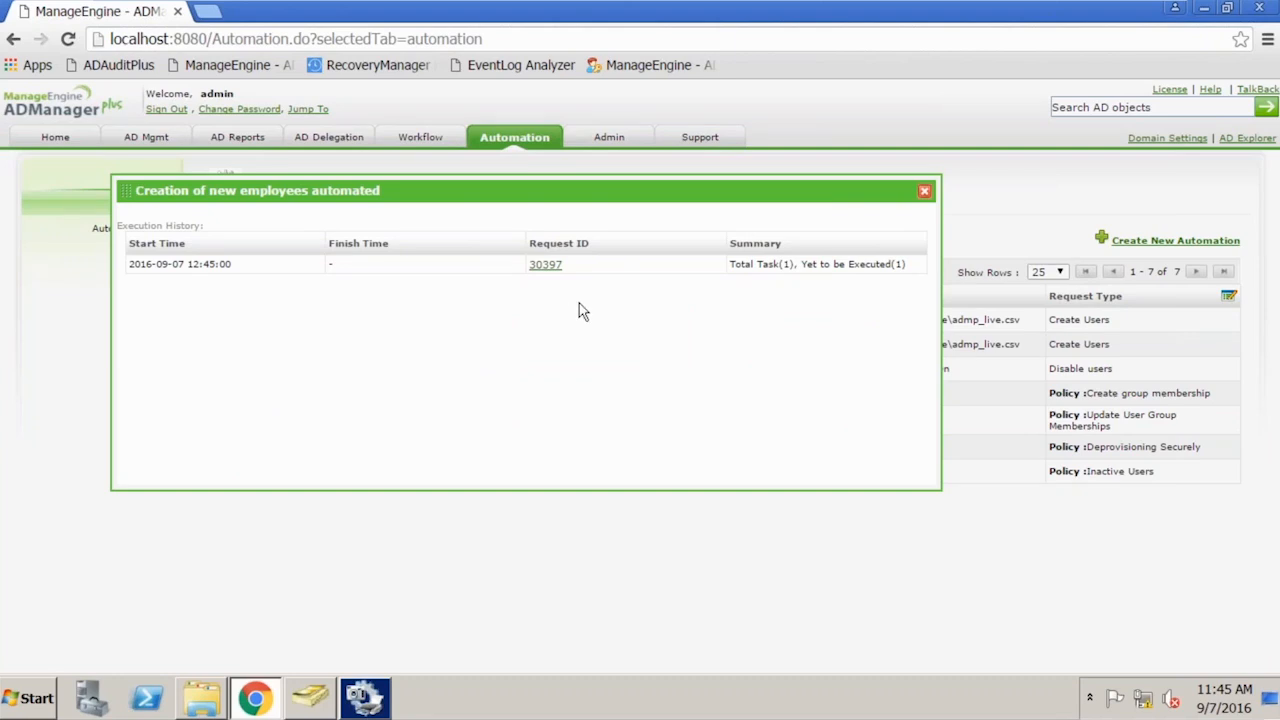
{"action": "left_click", "coordinate": [925, 192]}
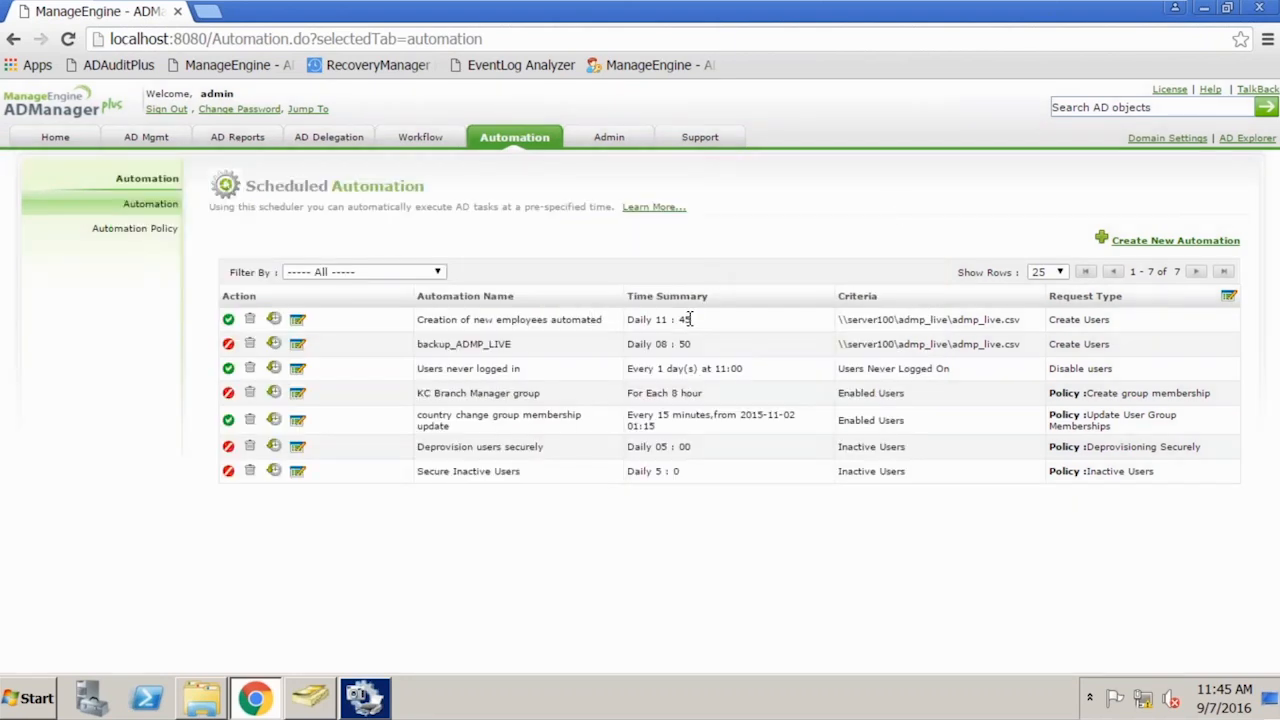
{"action": "left_click", "coordinate": [273, 318]}
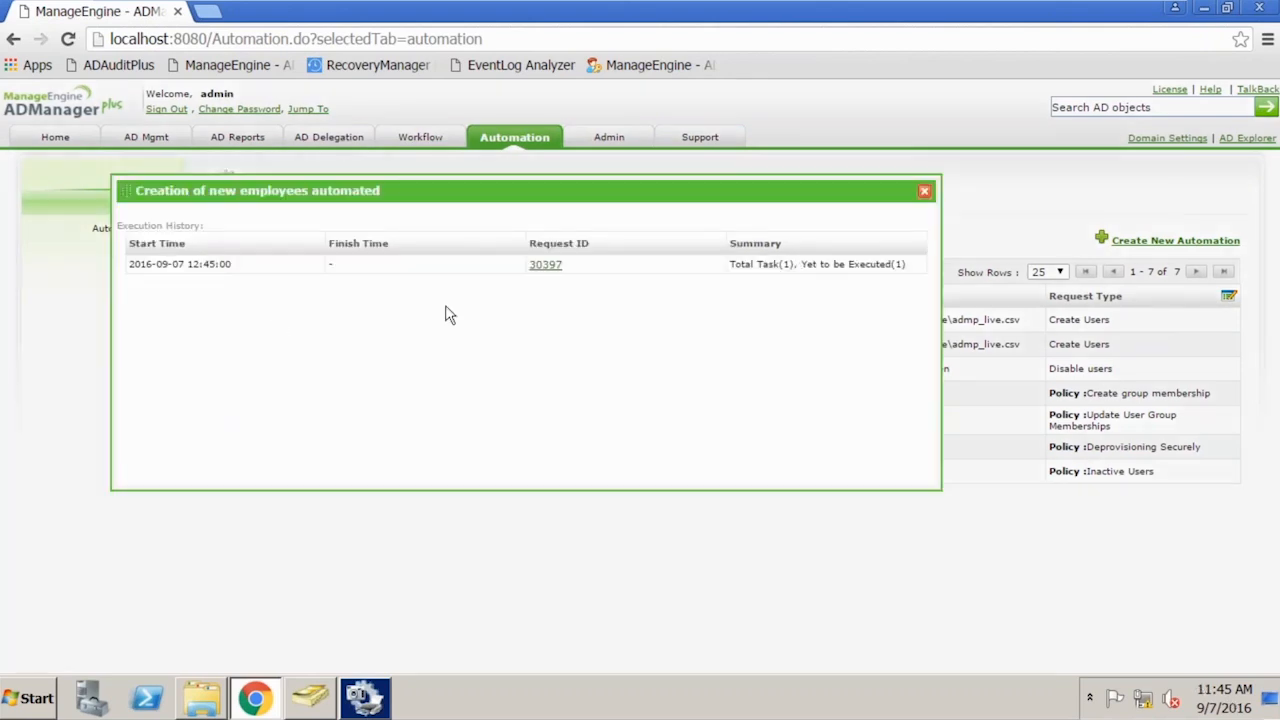
{"action": "left_click", "coordinate": [541, 266]}
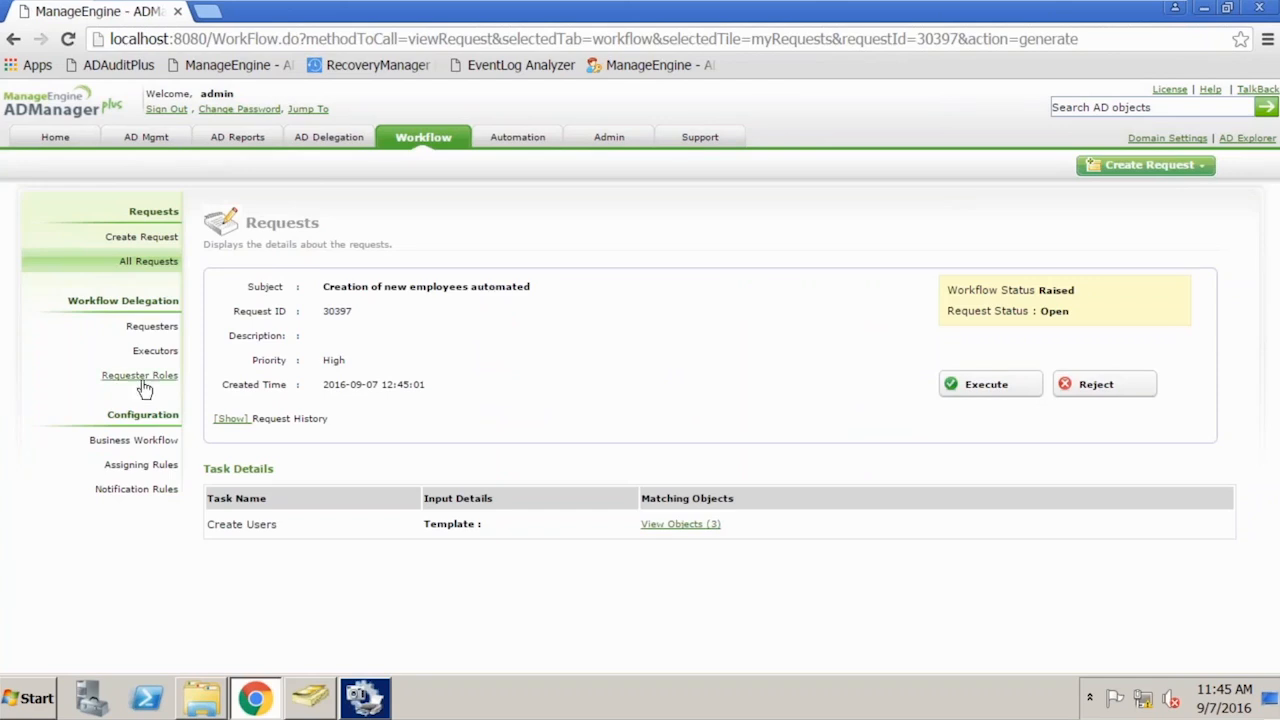
Look at the technicians assigned as workflow executors and the list of all workflow requests
{"action": "left_click", "coordinate": [157, 352]}
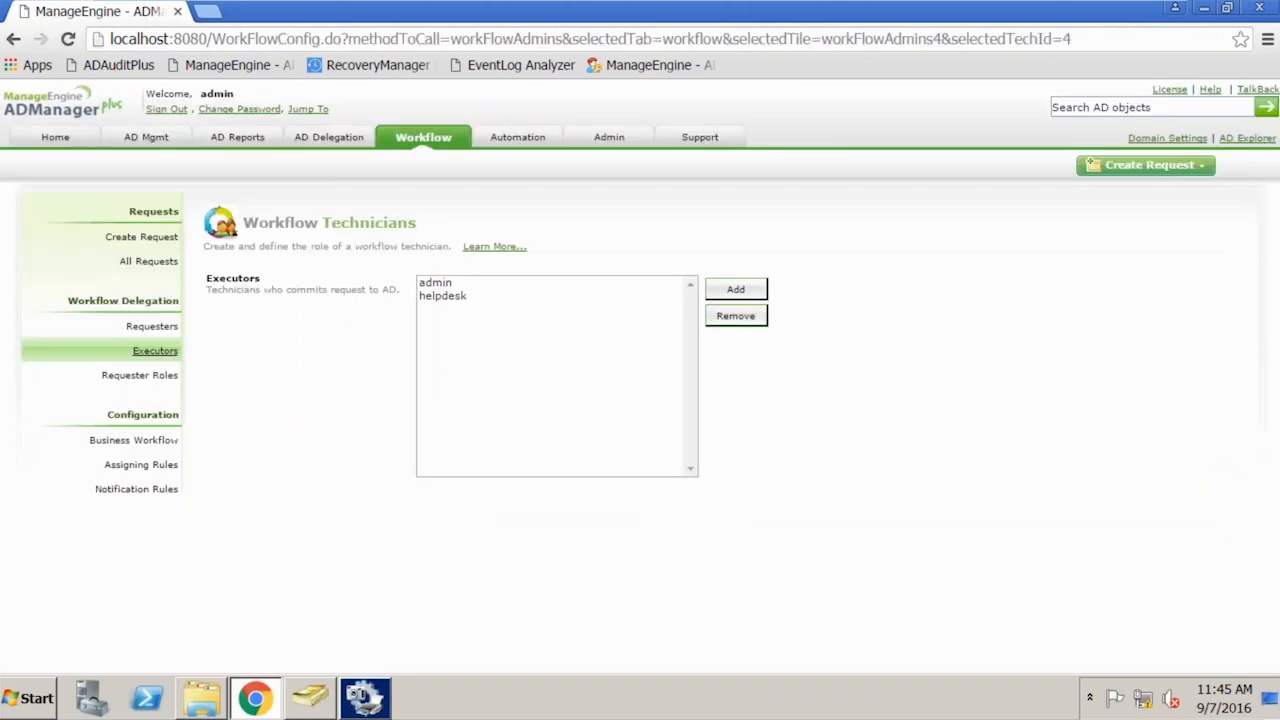
{"action": "left_click", "coordinate": [163, 262]}
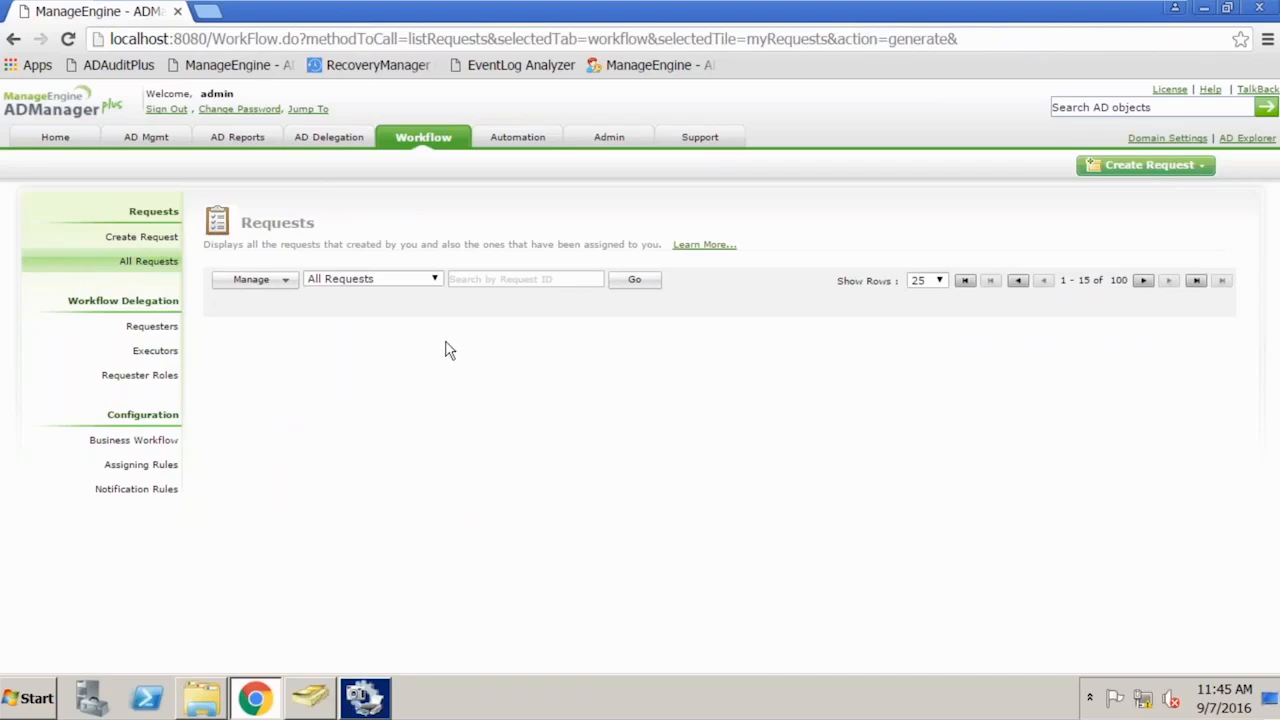
Reopen the automation's request from its execution history, examine the attributes of its matching user objects, and return to the request details
{"action": "left_click", "coordinate": [517, 140]}
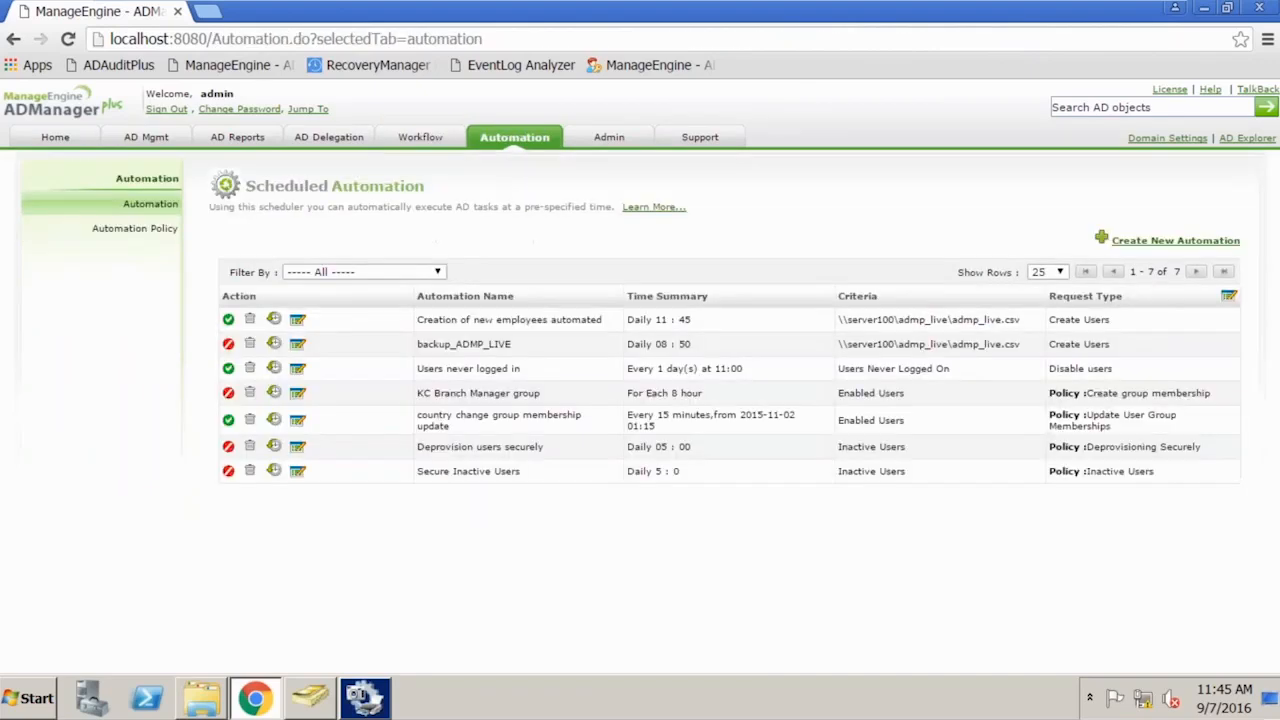
{"action": "left_click", "coordinate": [274, 320]}
{"action": "left_click", "coordinate": [546, 265]}
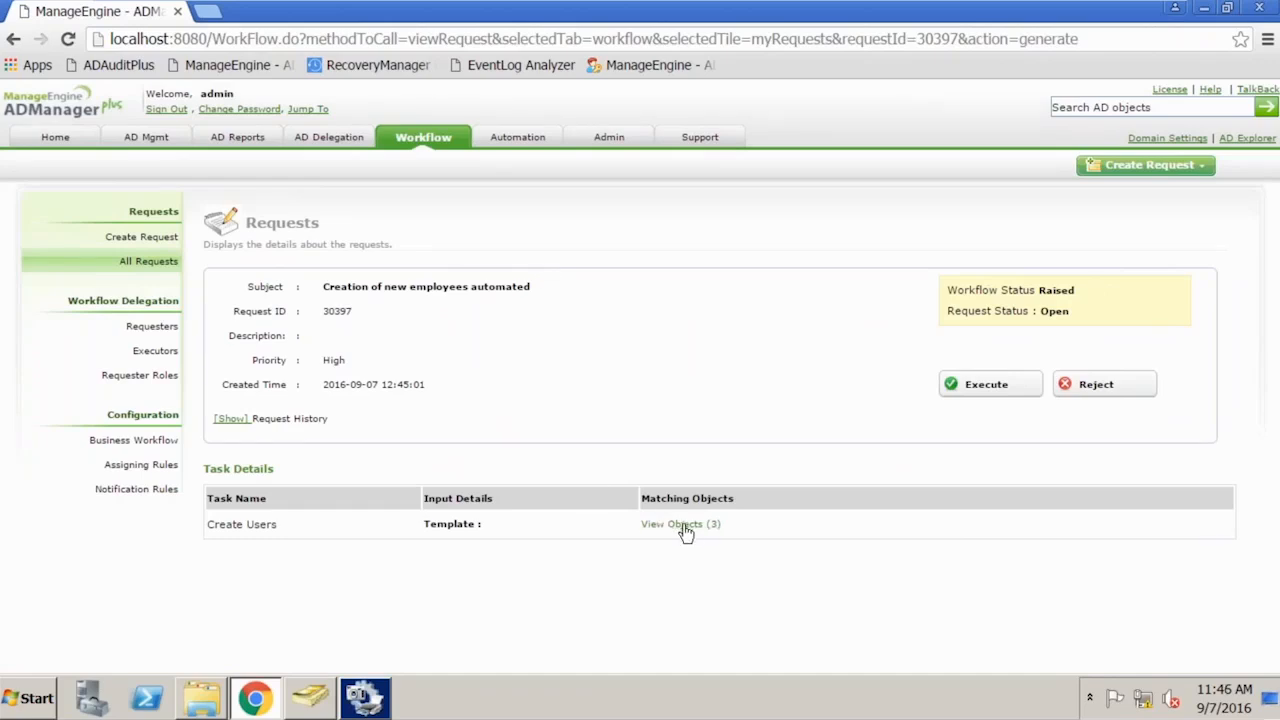
{"action": "left_click", "coordinate": [682, 526]}
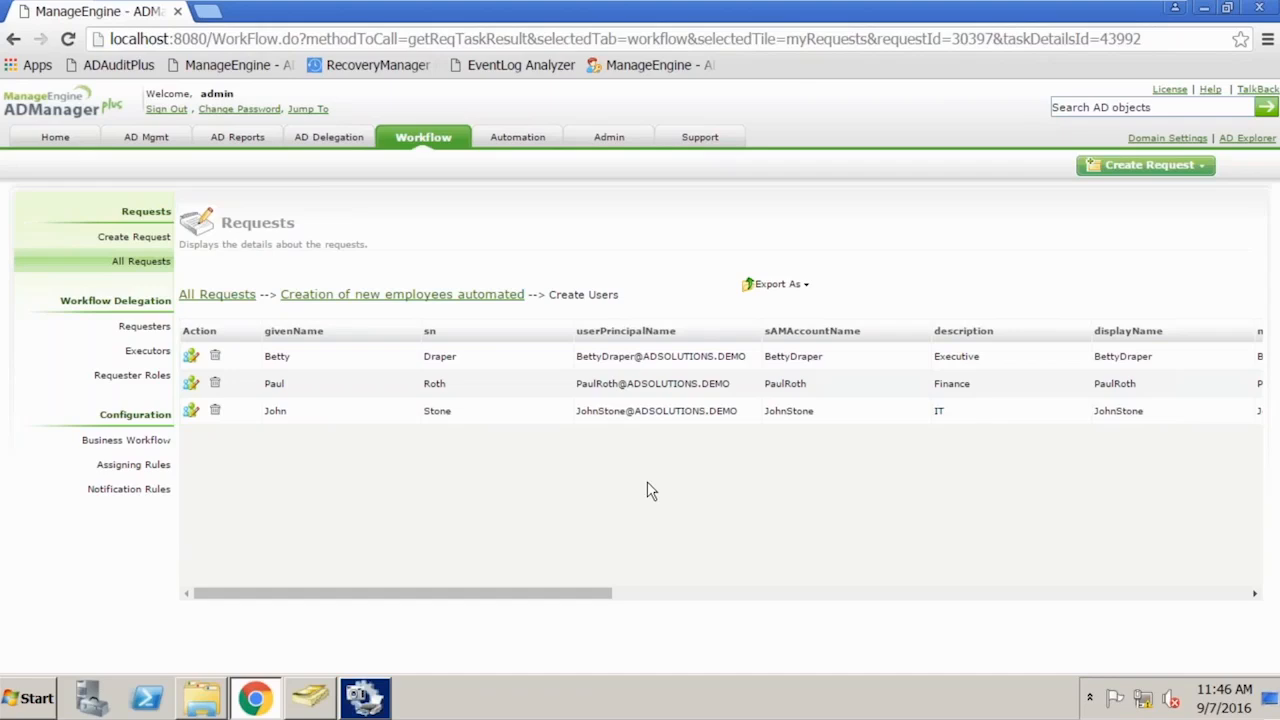
{"action": "left_click_drag", "start_coordinate": [586, 592], "coordinate": [491, 591]}
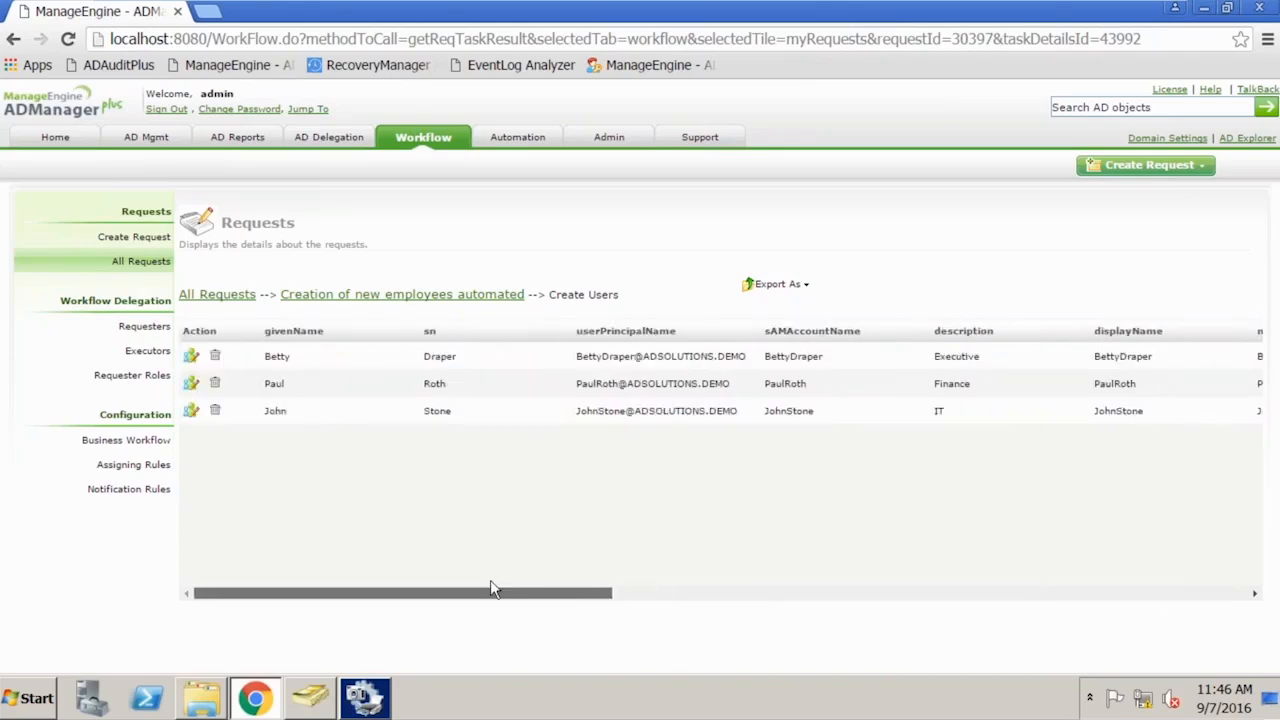
{"action": "left_click_drag", "start_coordinate": [730, 598], "coordinate": [503, 586]}
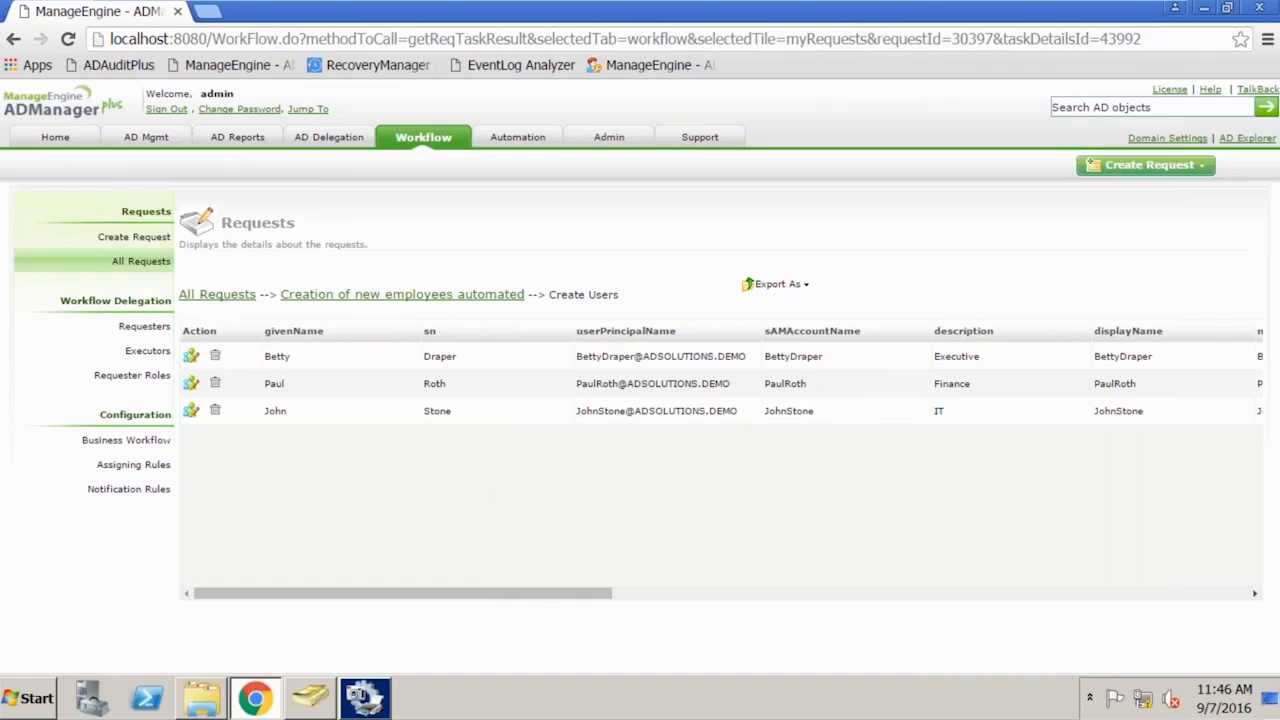
{"action": "left_click", "coordinate": [13, 39]}
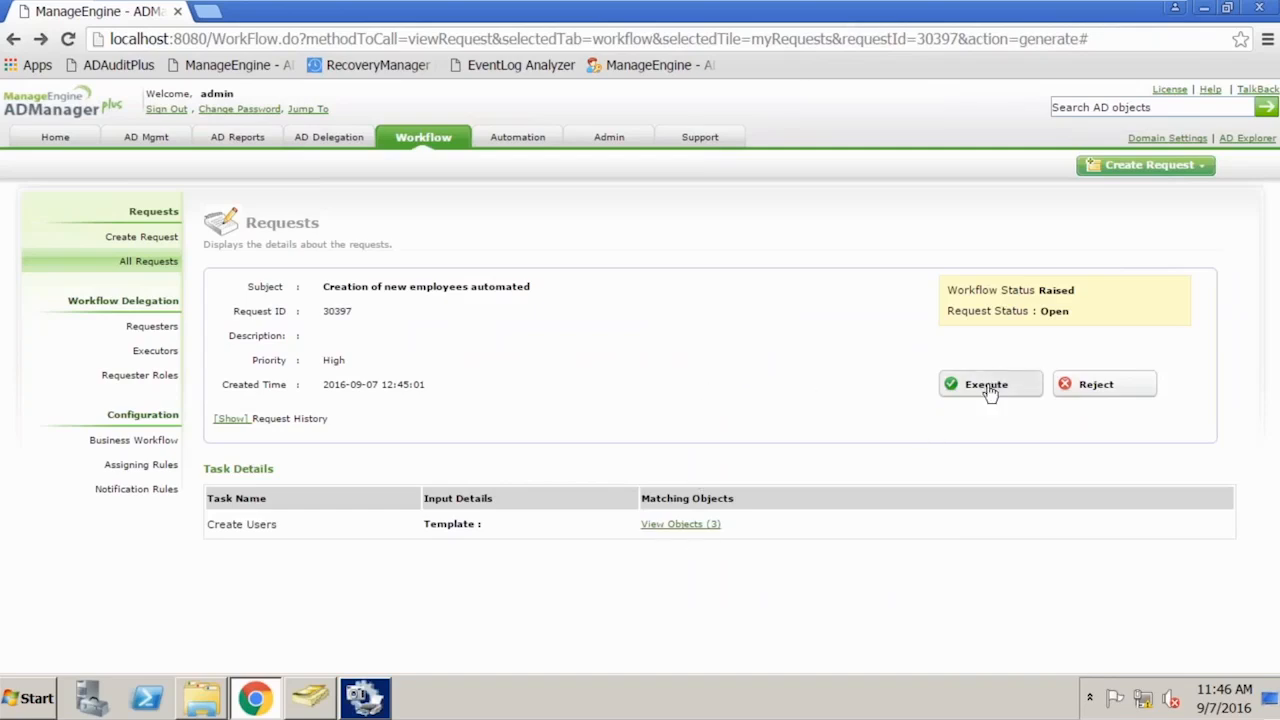
Switch to Active Directory Users and Computers and inspect the existing accounts in the Executives and IT organizational units
{"action": "left_click", "coordinate": [310, 698]}
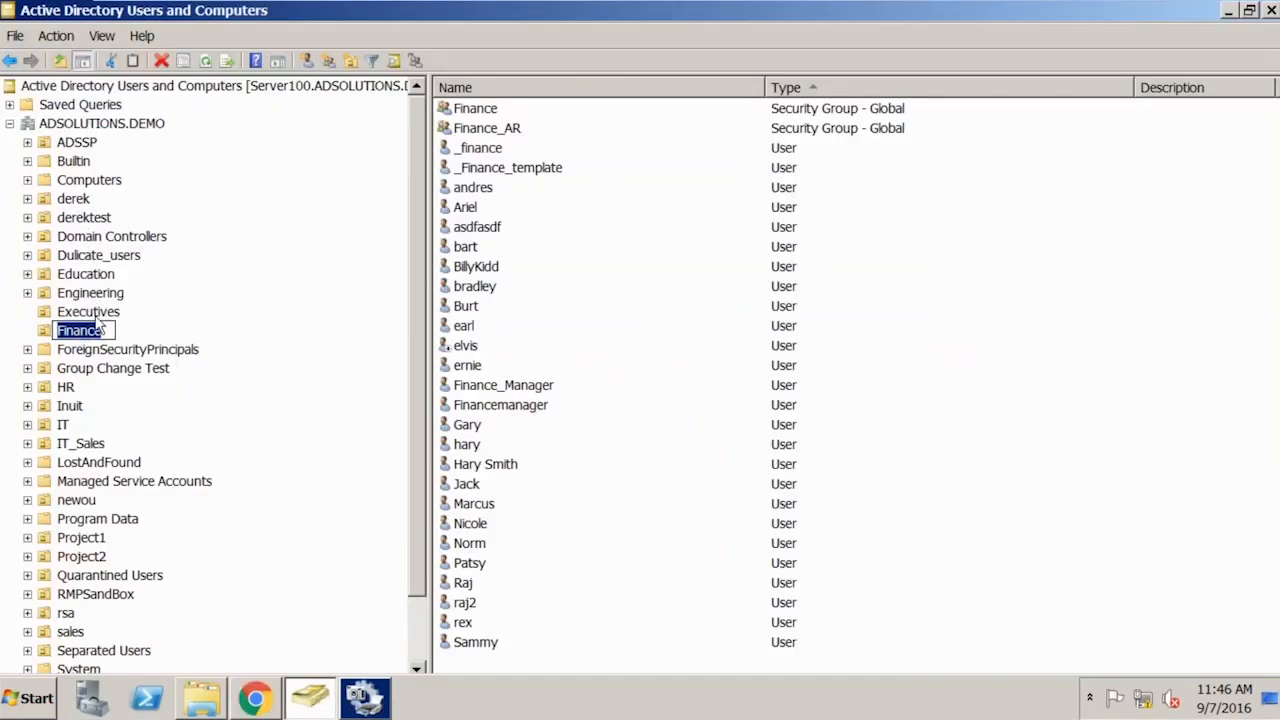
{"action": "left_click", "coordinate": [98, 313]}
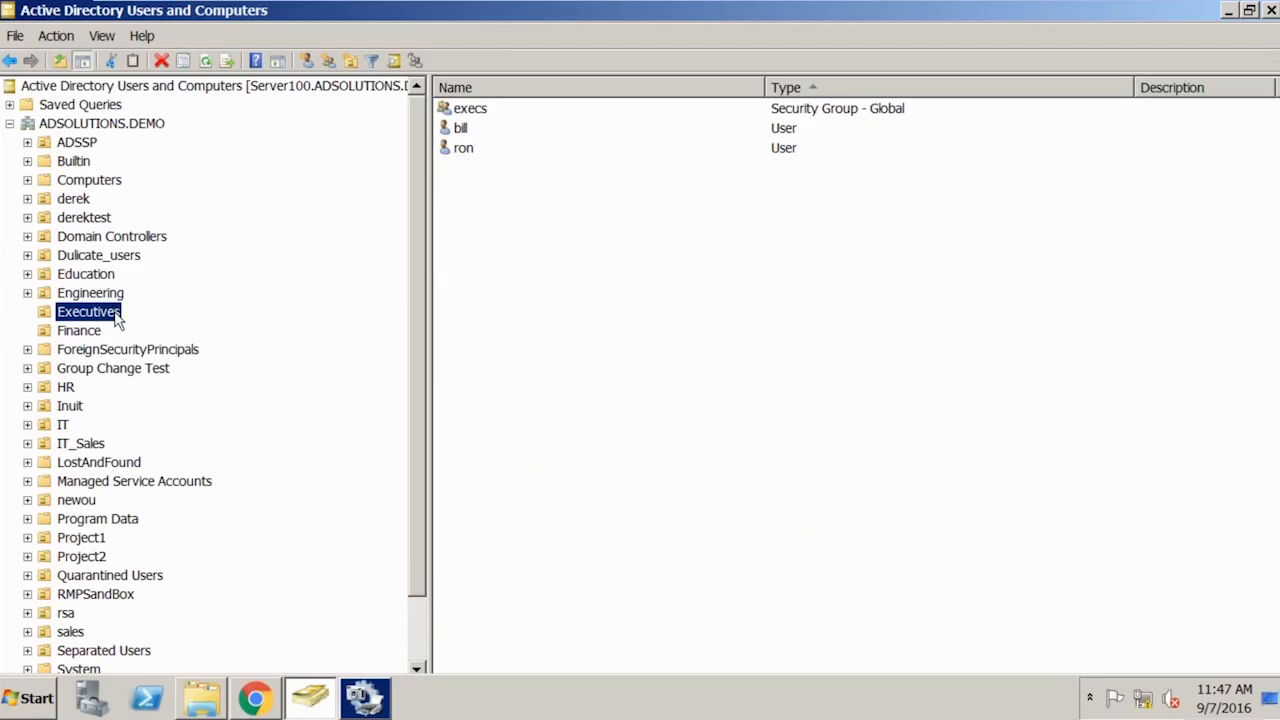
{"action": "double_click", "coordinate": [63, 425]}
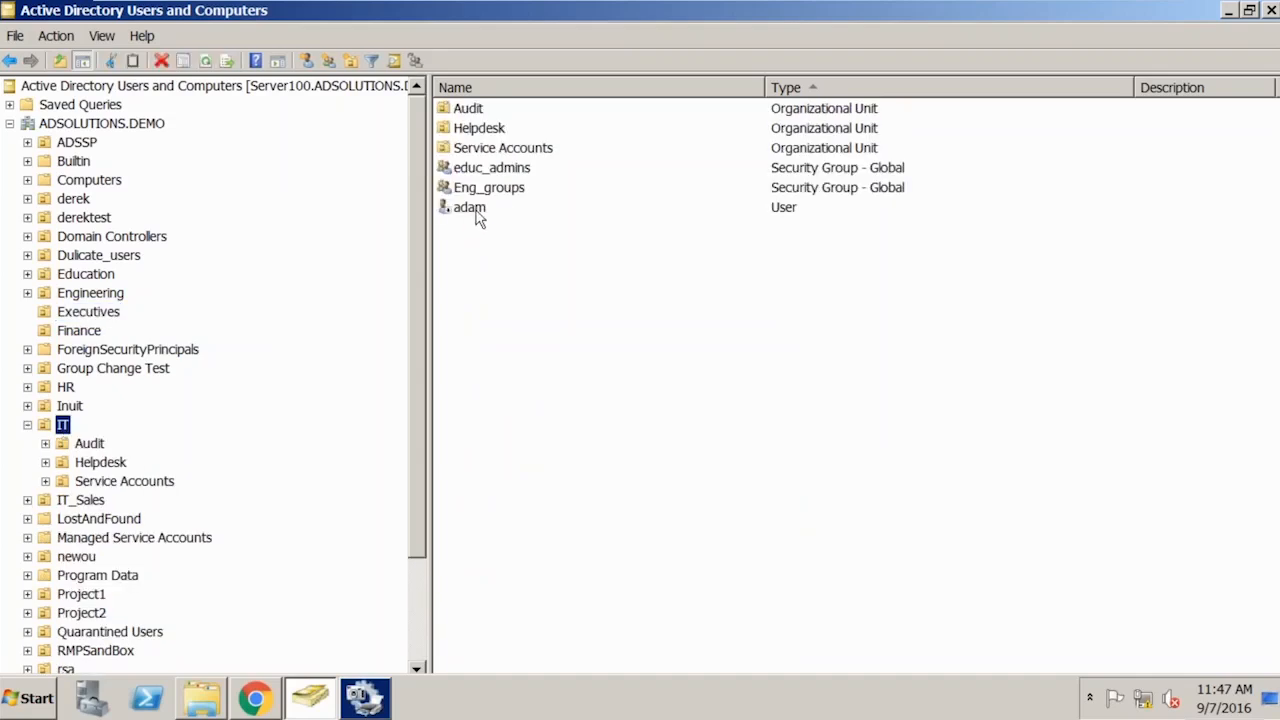
Switch back to ADManager Plus in the browser and execute the new employee creation request without a comment
{"action": "left_click", "coordinate": [253, 696]}
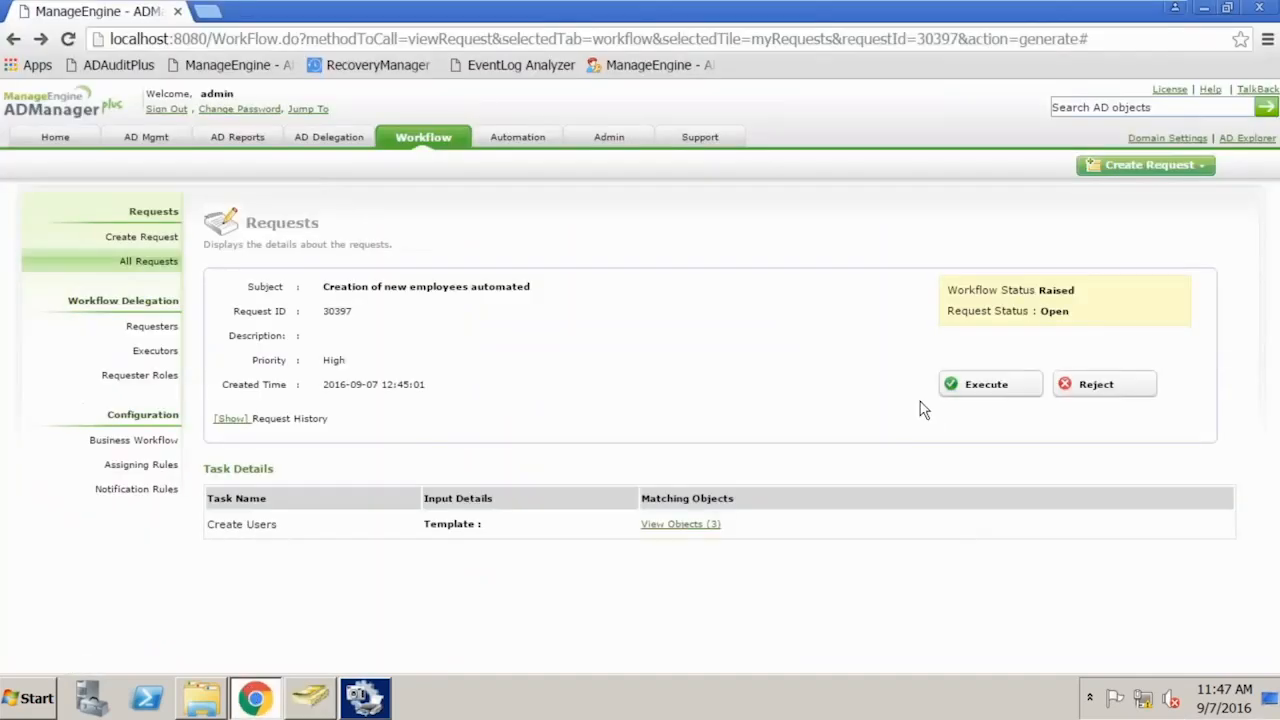
{"action": "left_click", "coordinate": [998, 386]}
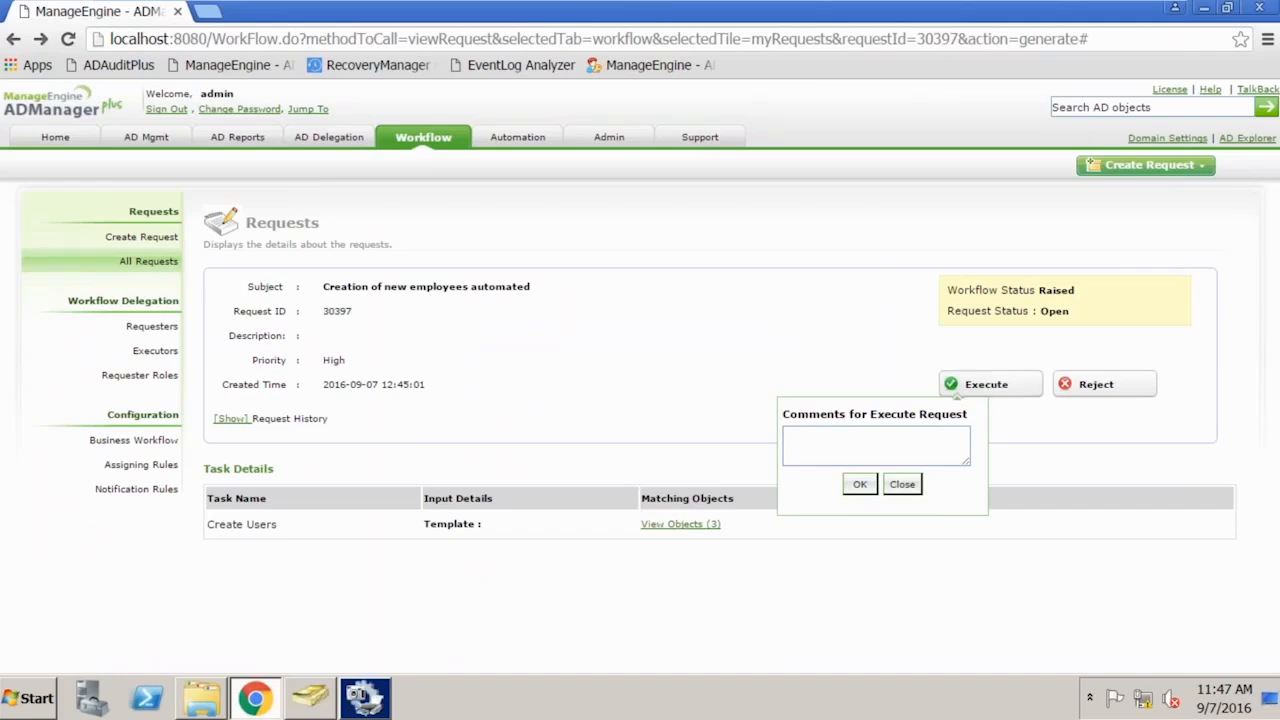
{"action": "left_click", "coordinate": [859, 484]}
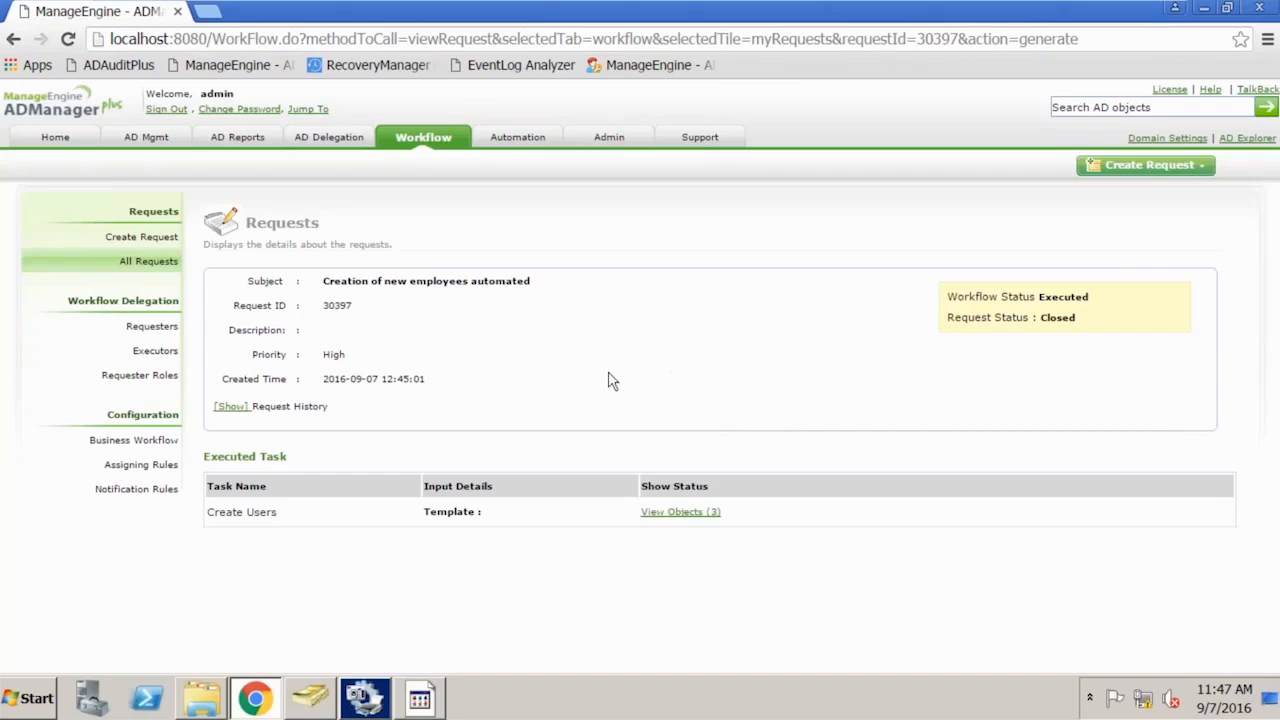
Switch to Active Directory Users and Computers and refresh the ADSOLUTIONS.DEMO domain tree
{"action": "left_click", "coordinate": [310, 700]}
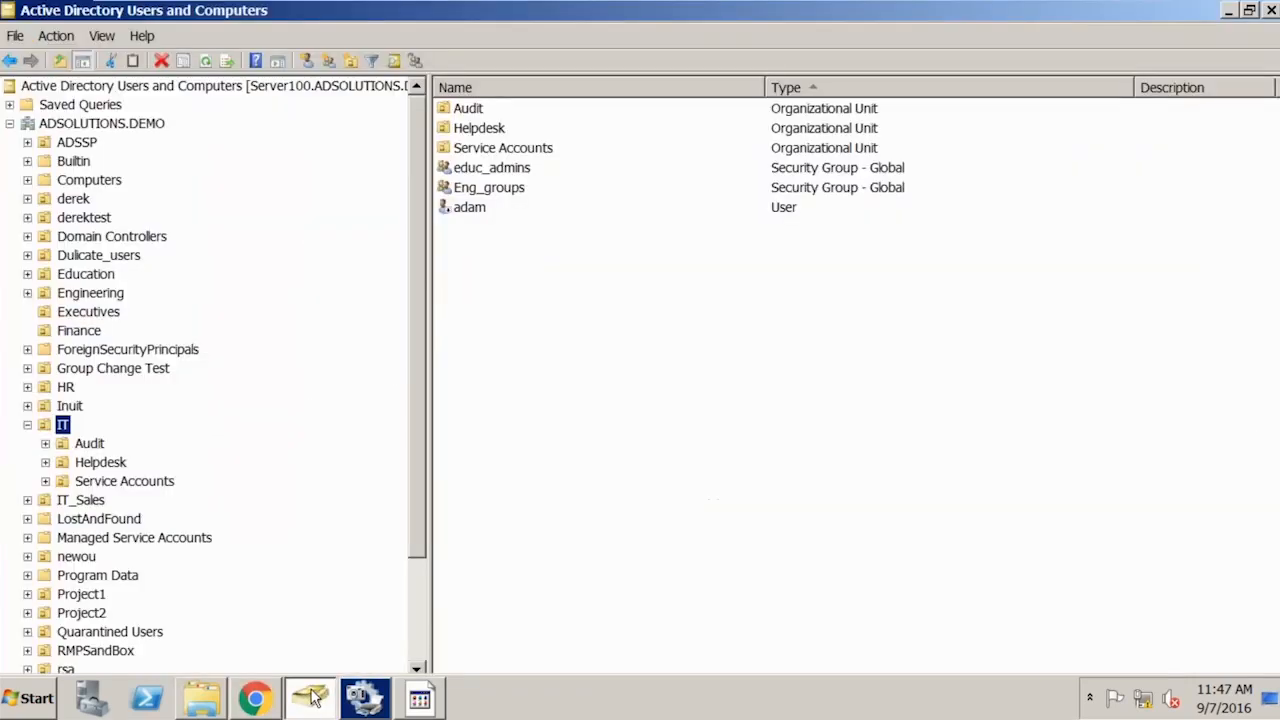
{"action": "right_click", "coordinate": [62, 426]}
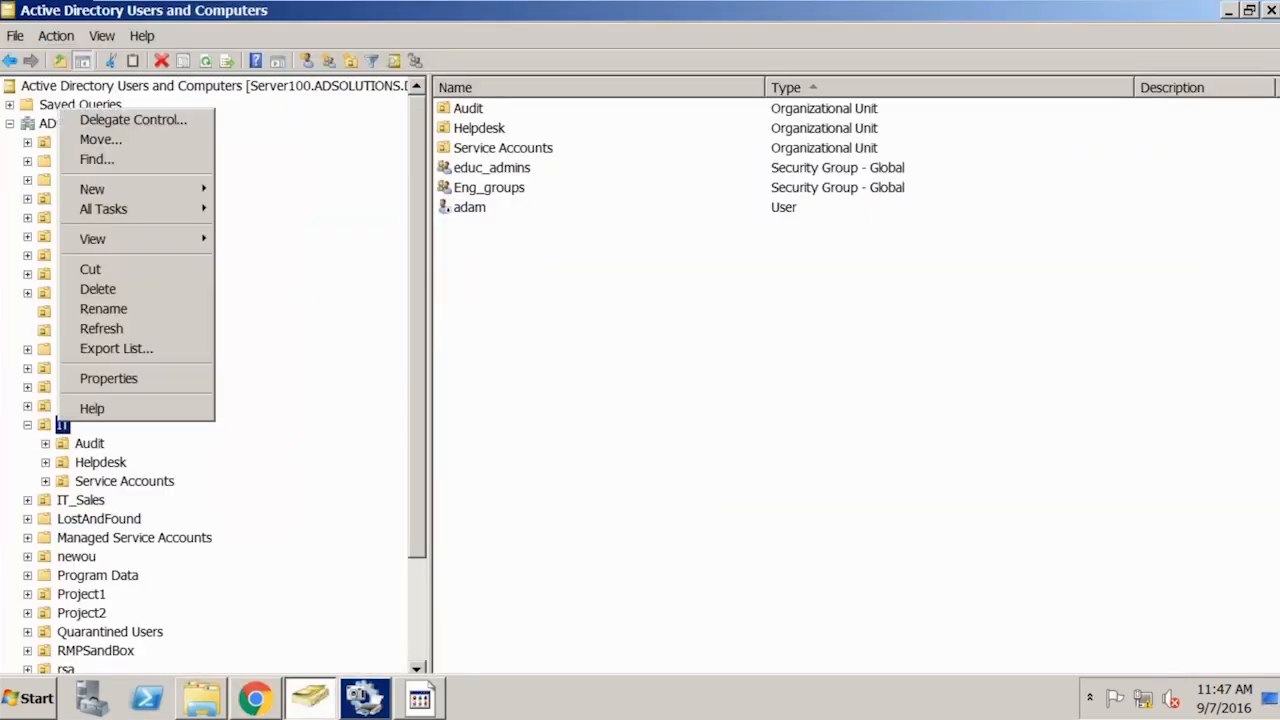
{"action": "left_click", "coordinate": [328, 339]}
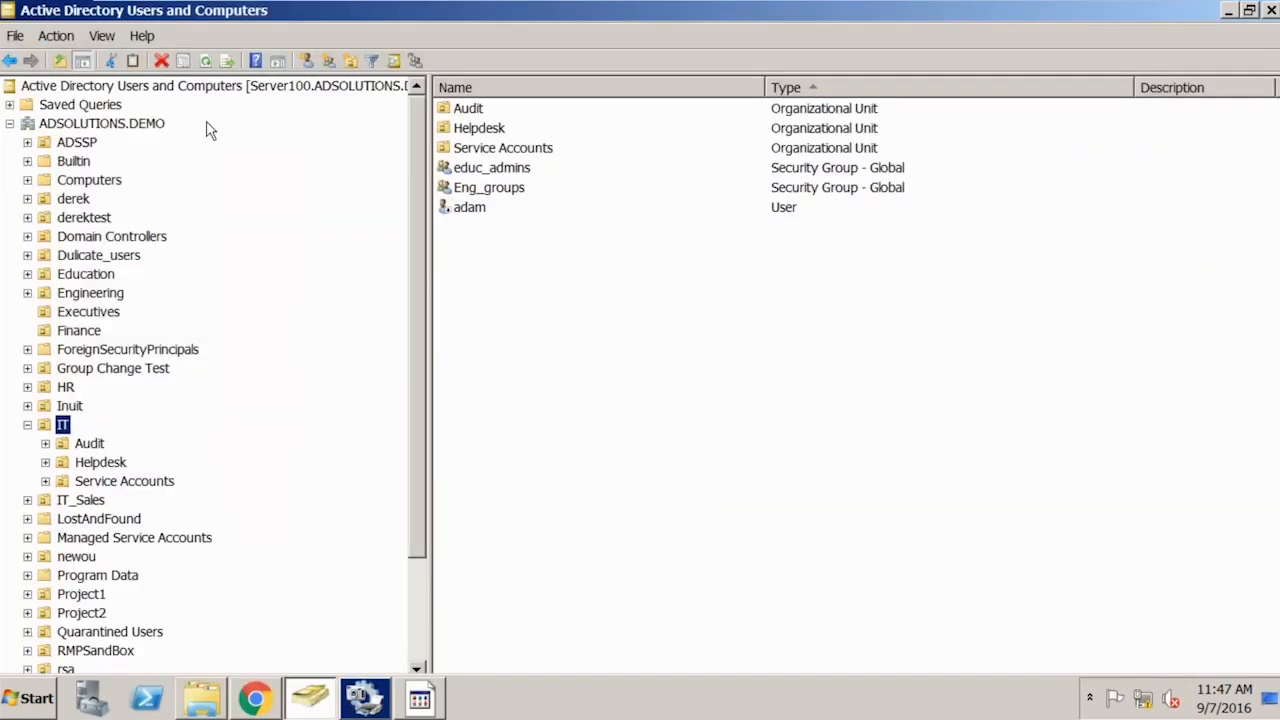
{"action": "right_click", "coordinate": [111, 122]}
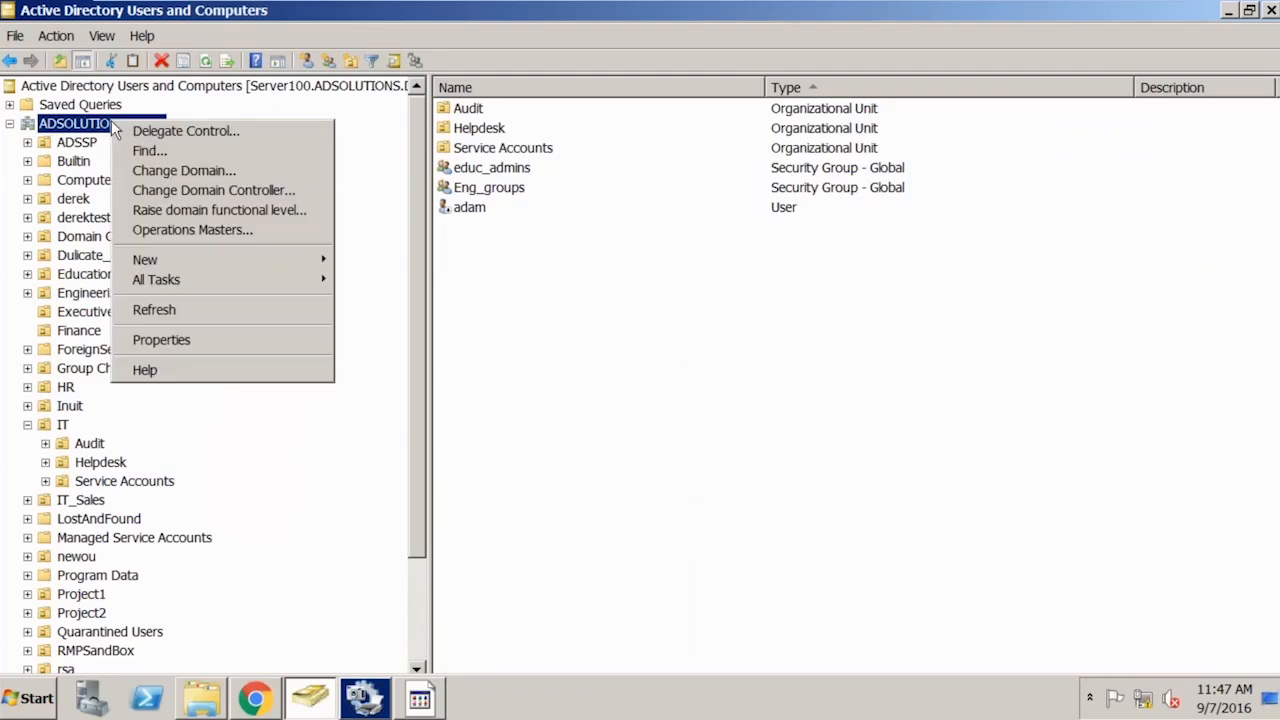
{"action": "left_click", "coordinate": [152, 309]}
Inspect the general, address, account and home folder properties of the new user in the Executives organizational unit, without changing anything
{"action": "left_click", "coordinate": [90, 311]}
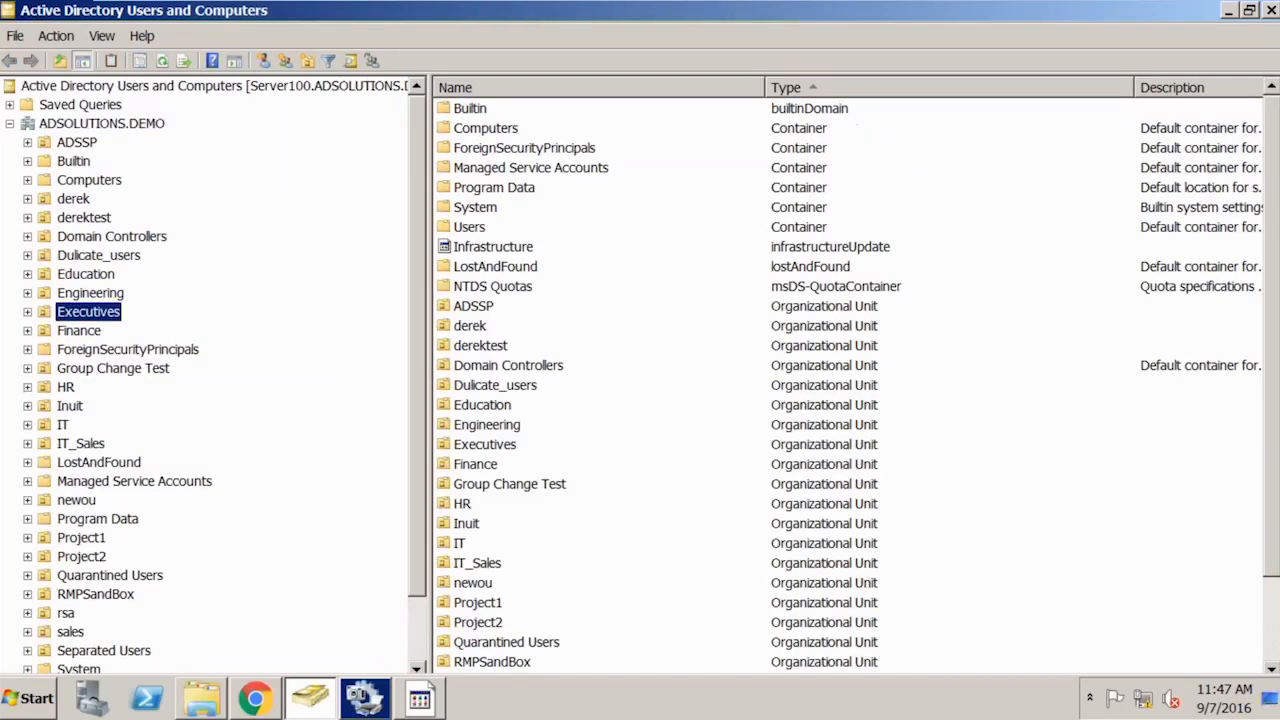
{"action": "double_click", "coordinate": [500, 130]}
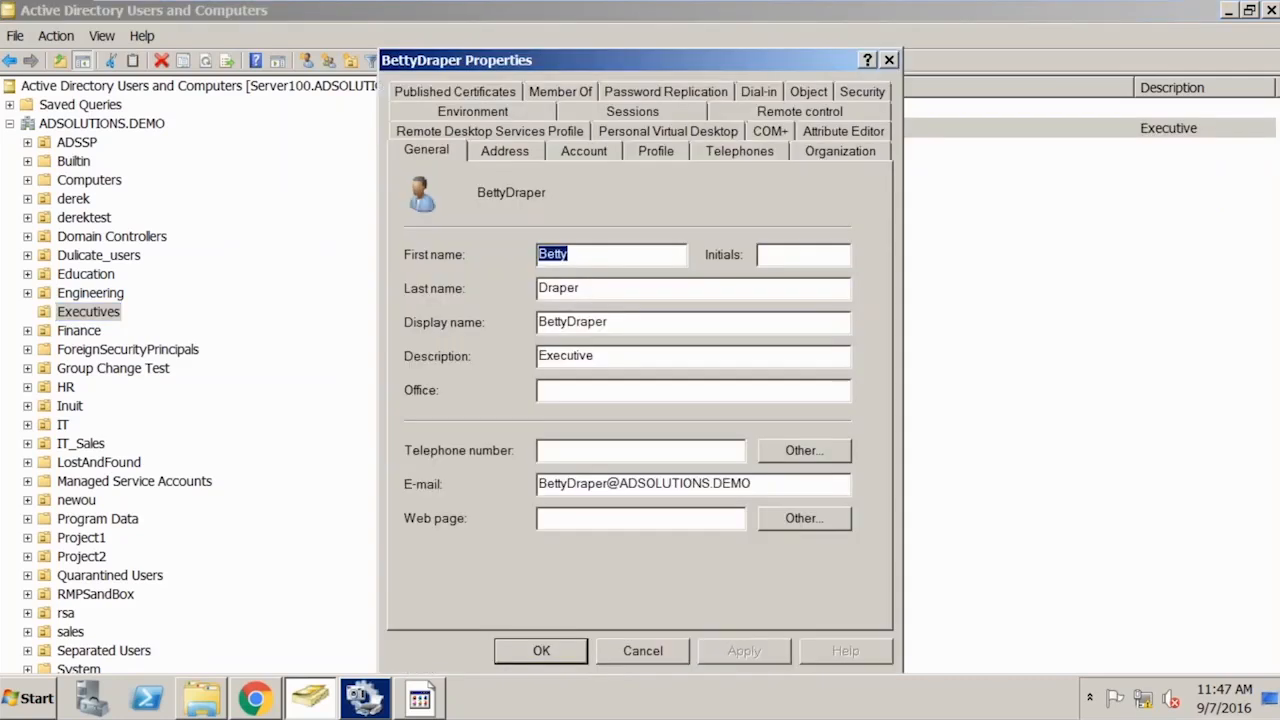
{"action": "key", "text": "ctrl+Tab"}
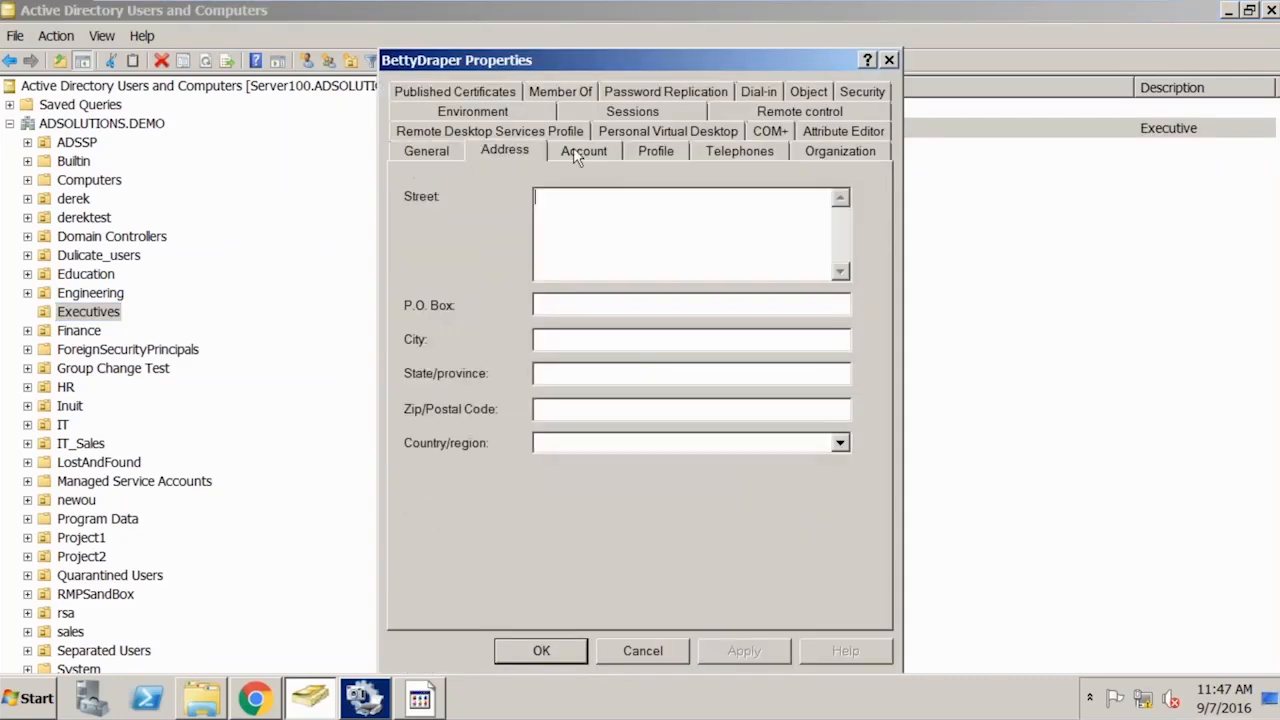
{"action": "key", "text": "ctrl+Tab"}
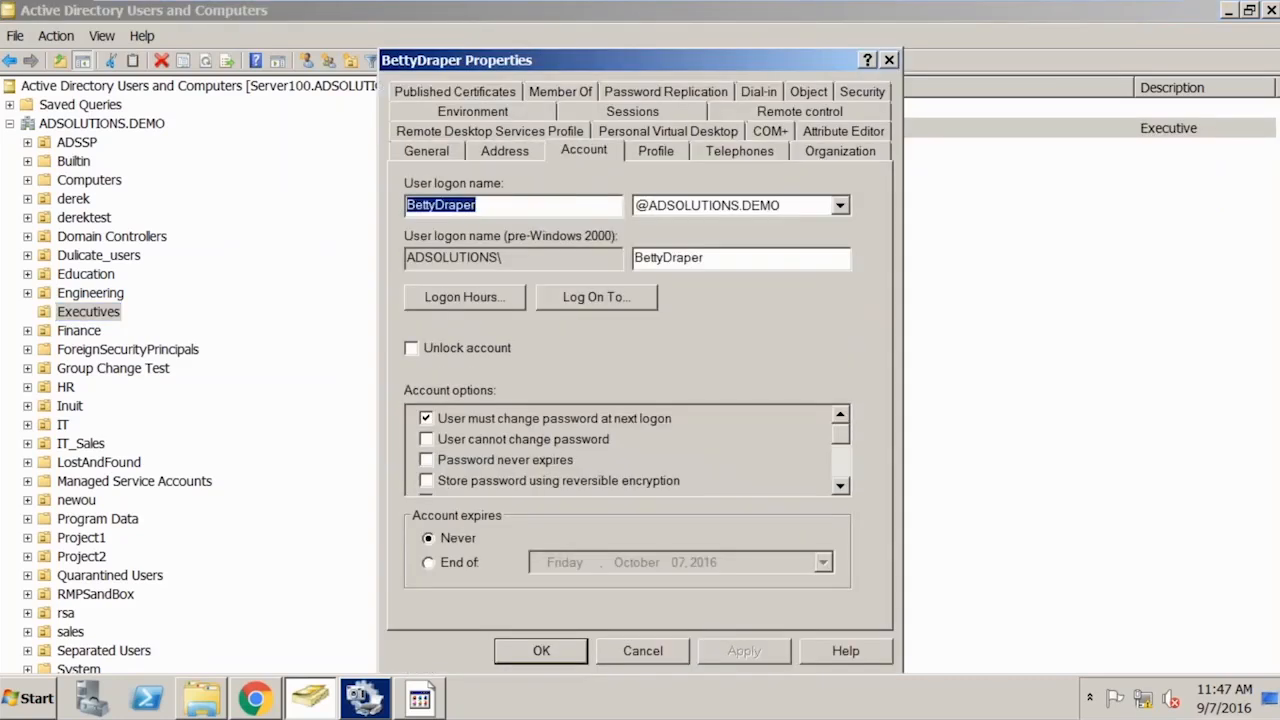
{"action": "left_click", "coordinate": [656, 152]}
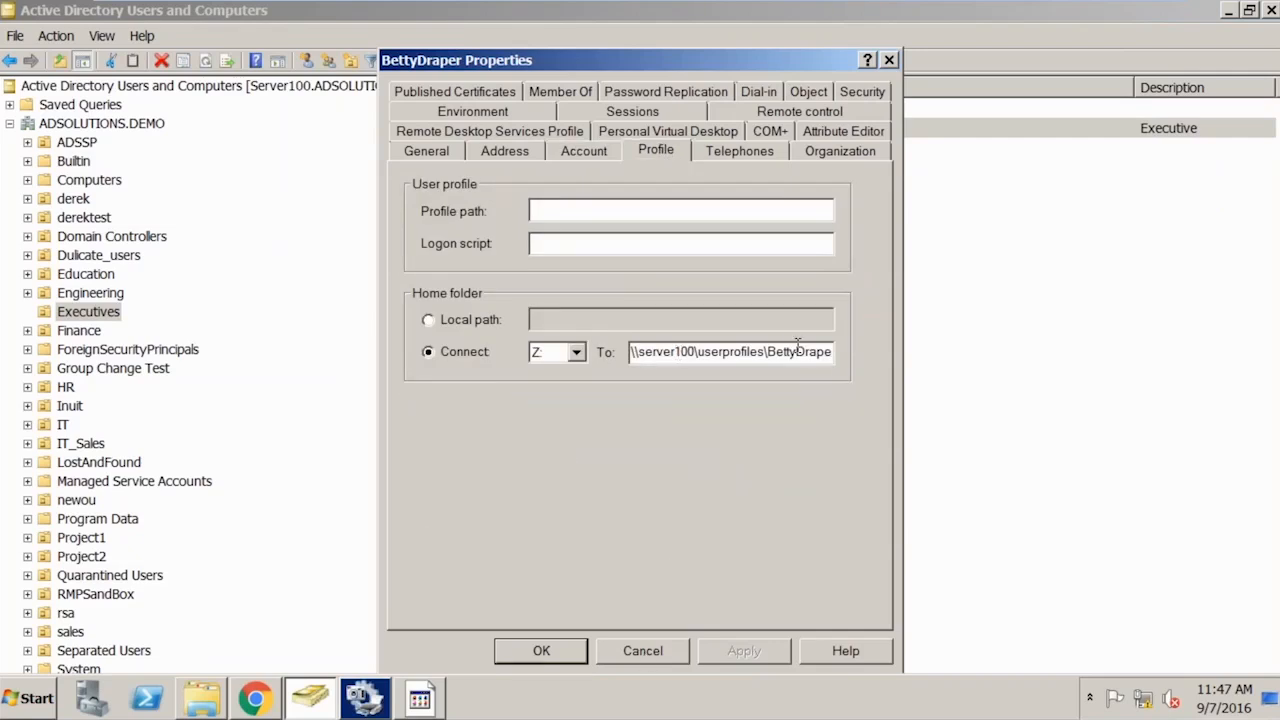
{"action": "left_click", "coordinate": [645, 648]}
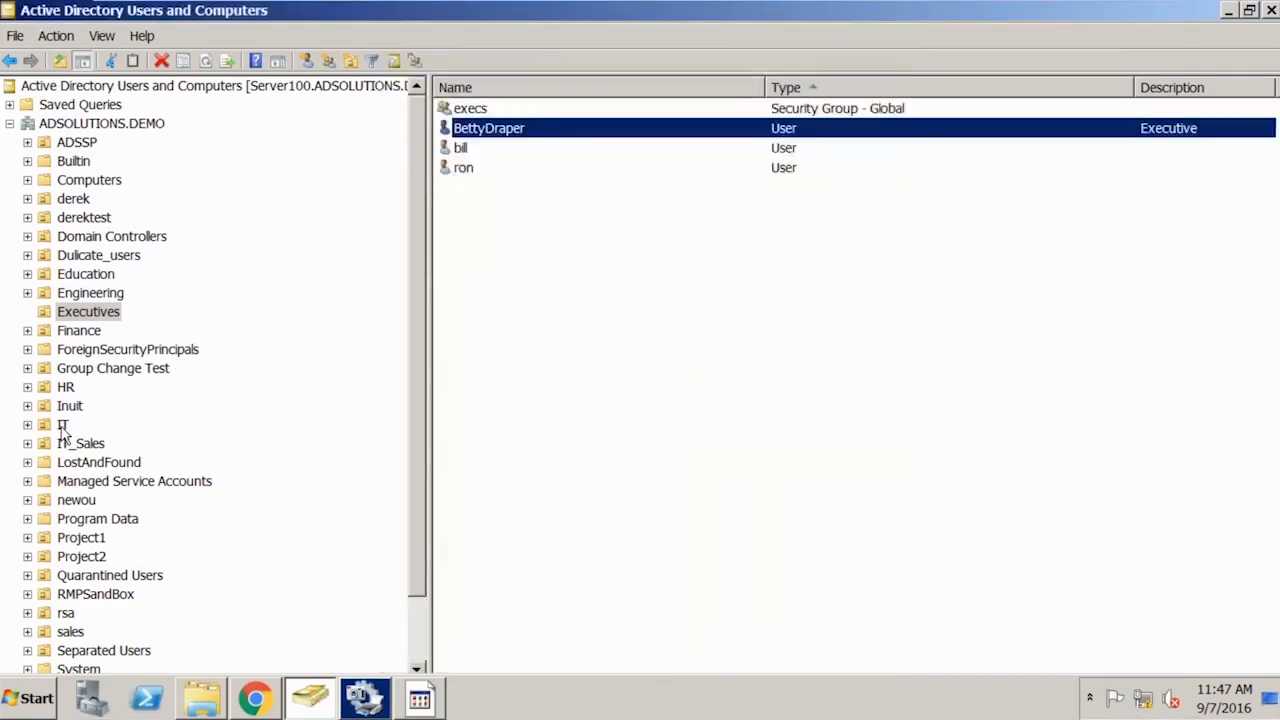
Inspect the general and profile properties of the new user with description IT in the IT organizational unit, without changing anything
{"action": "left_click", "coordinate": [61, 427]}
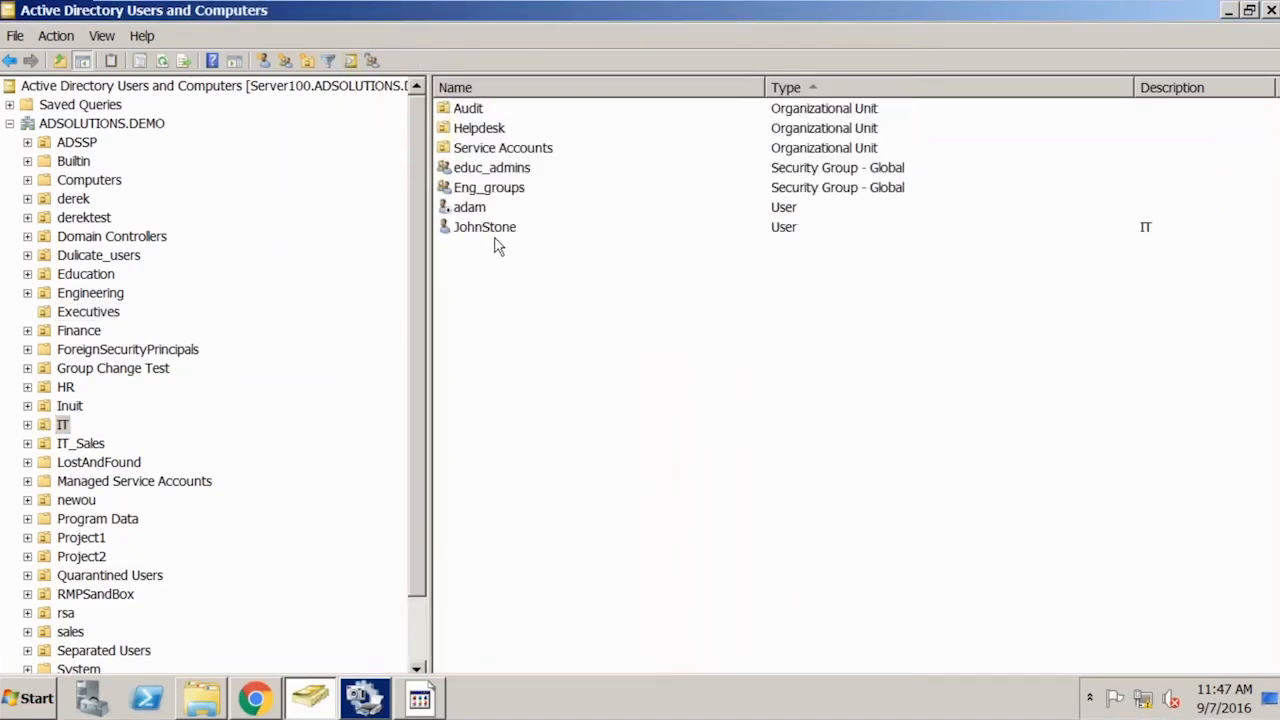
{"action": "left_click", "coordinate": [499, 232]}
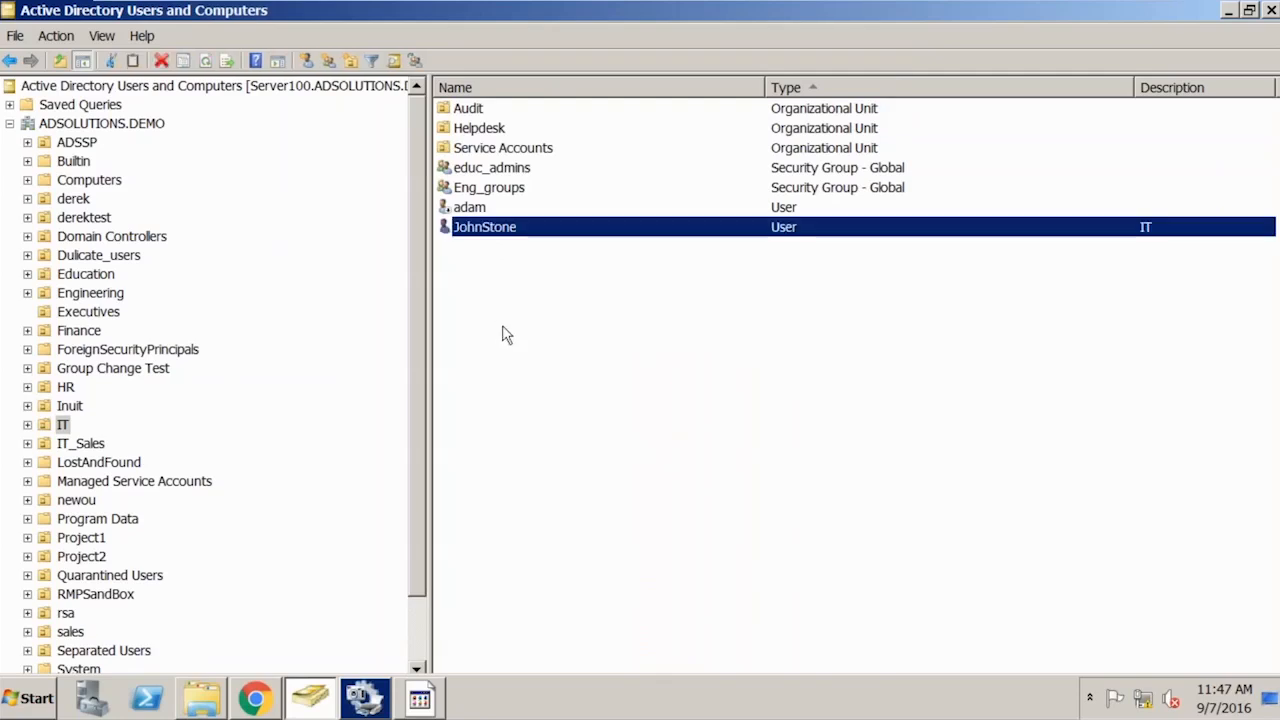
{"action": "double_click", "coordinate": [505, 230]}
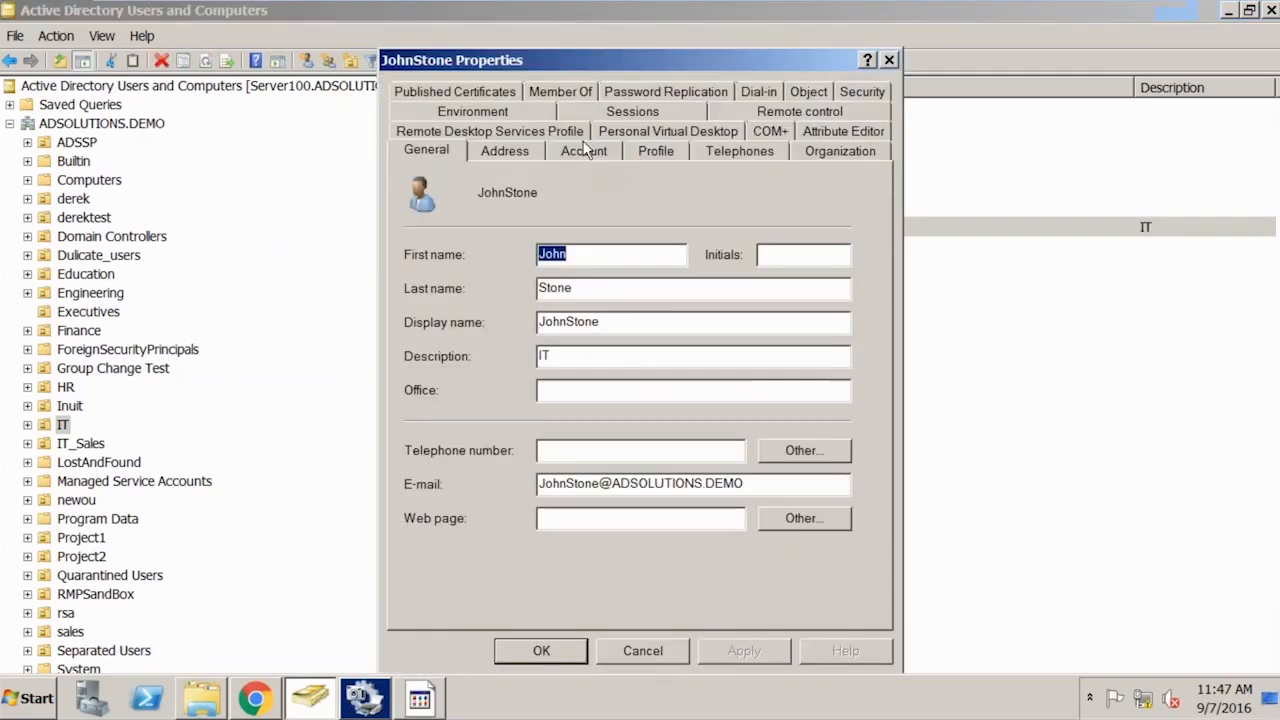
{"action": "left_click", "coordinate": [653, 151]}
{"action": "left_click", "coordinate": [643, 650]}
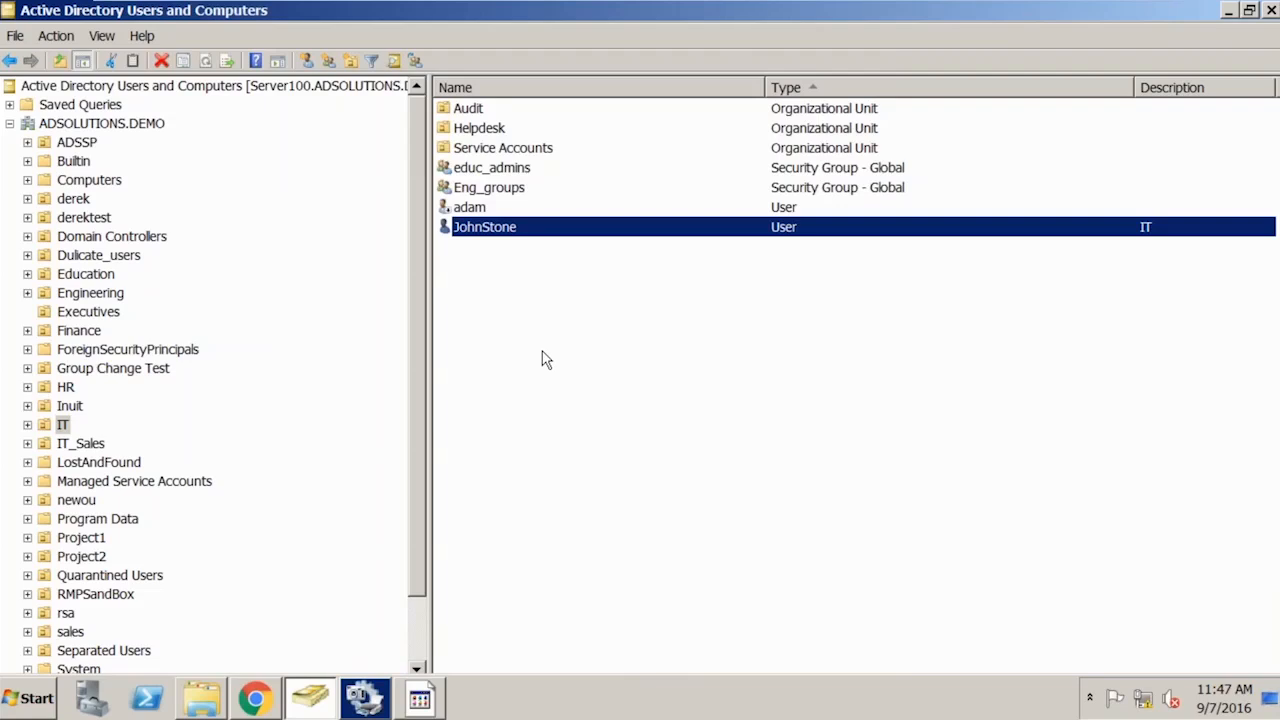
{"action": "mouse_move", "coordinate": [762, 8]}
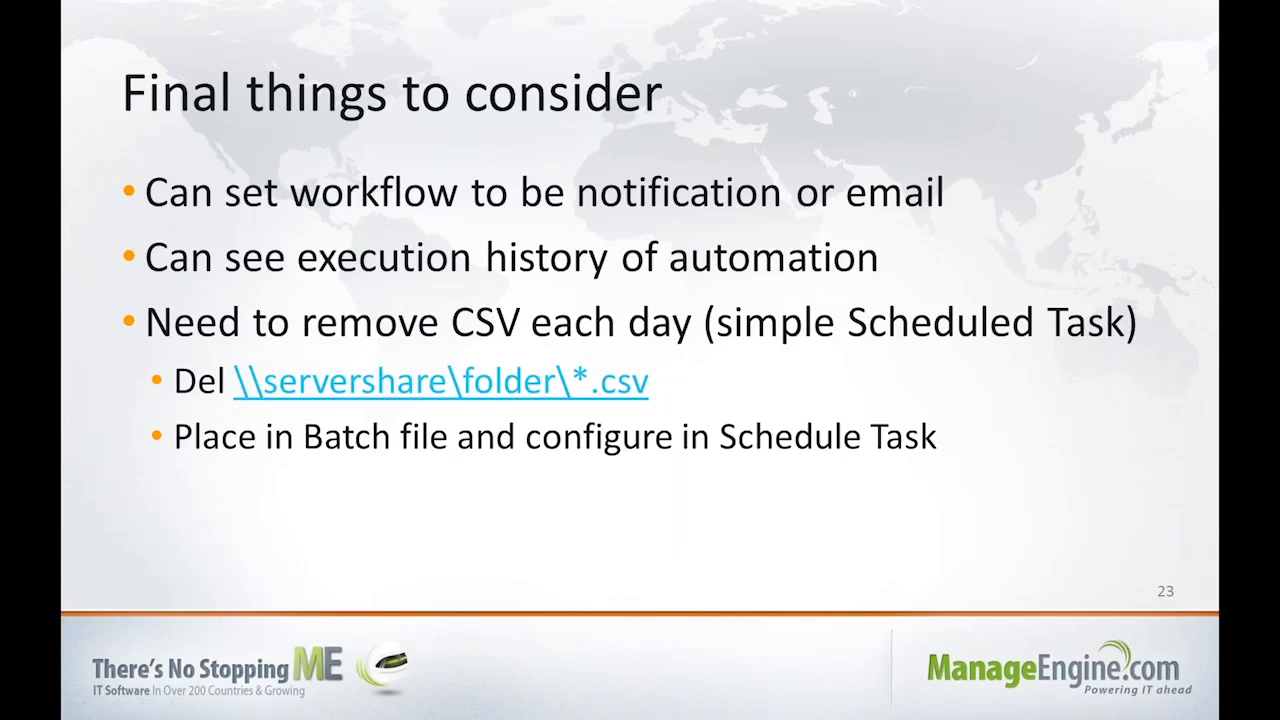
{"action": "key", "text": "Right"}
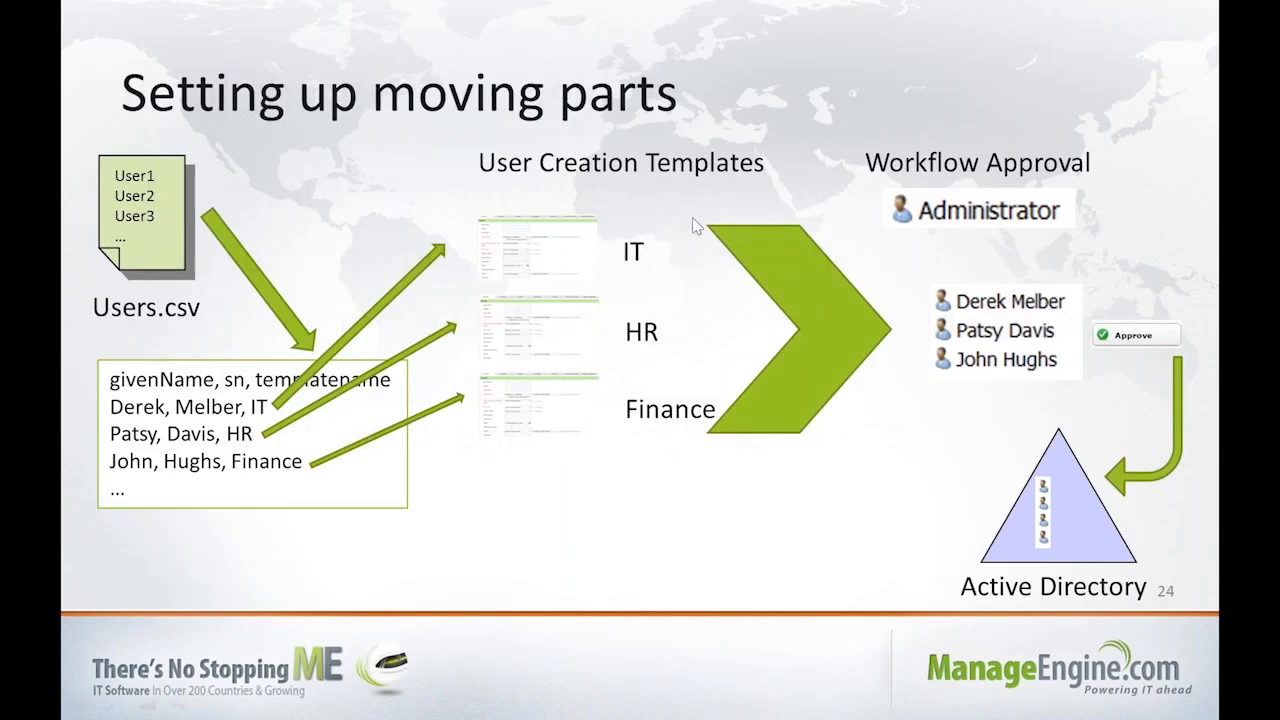